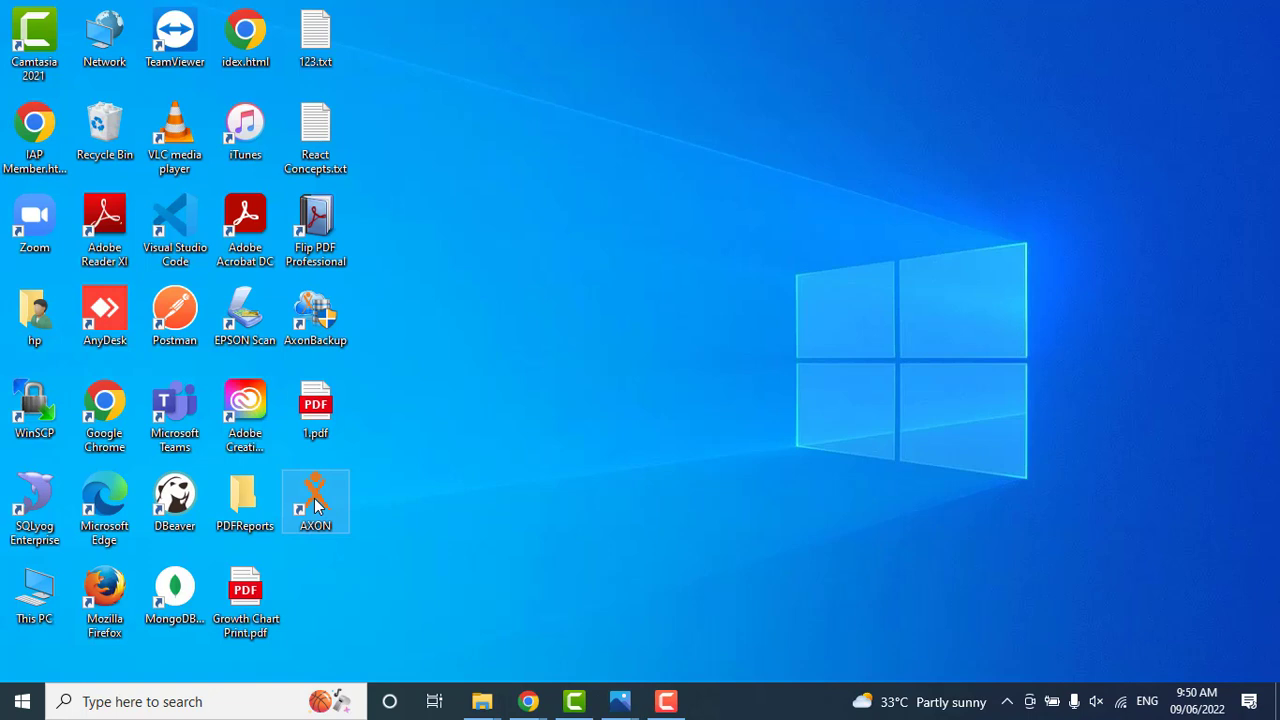
Launch AXON and sign in with the account password.
double_click(317, 507)
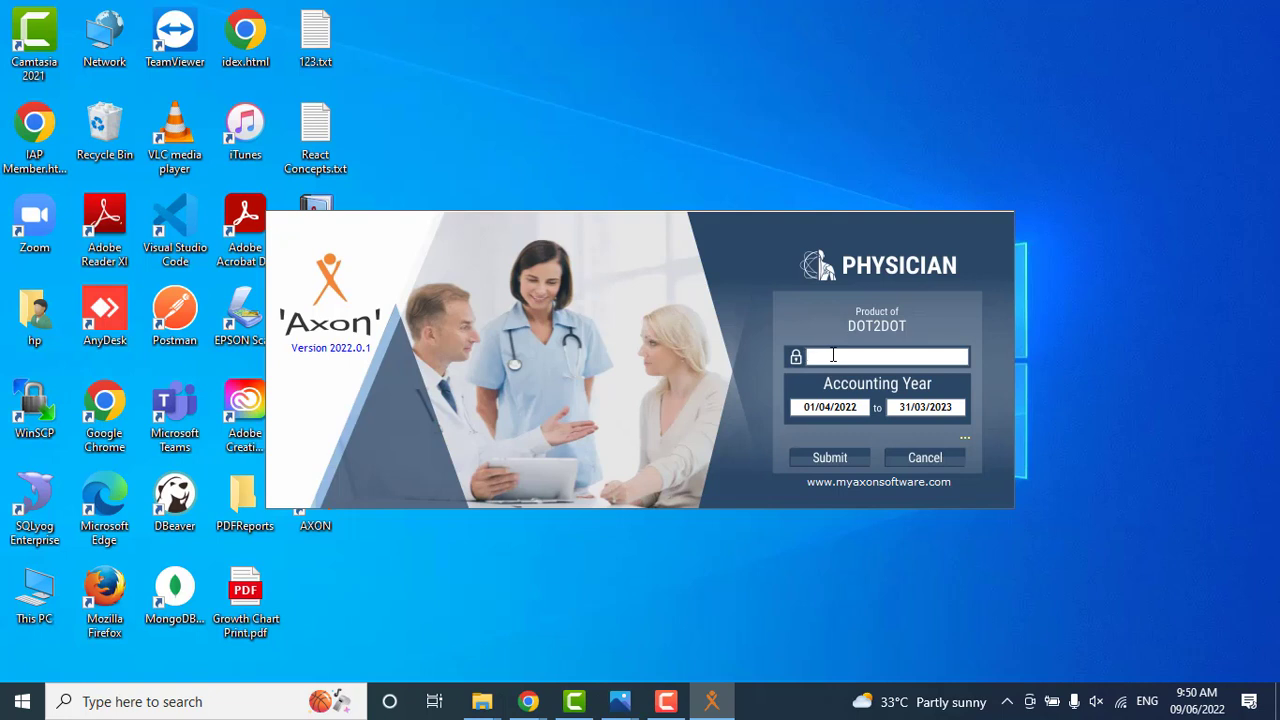
type("***")
left_click(837, 459)
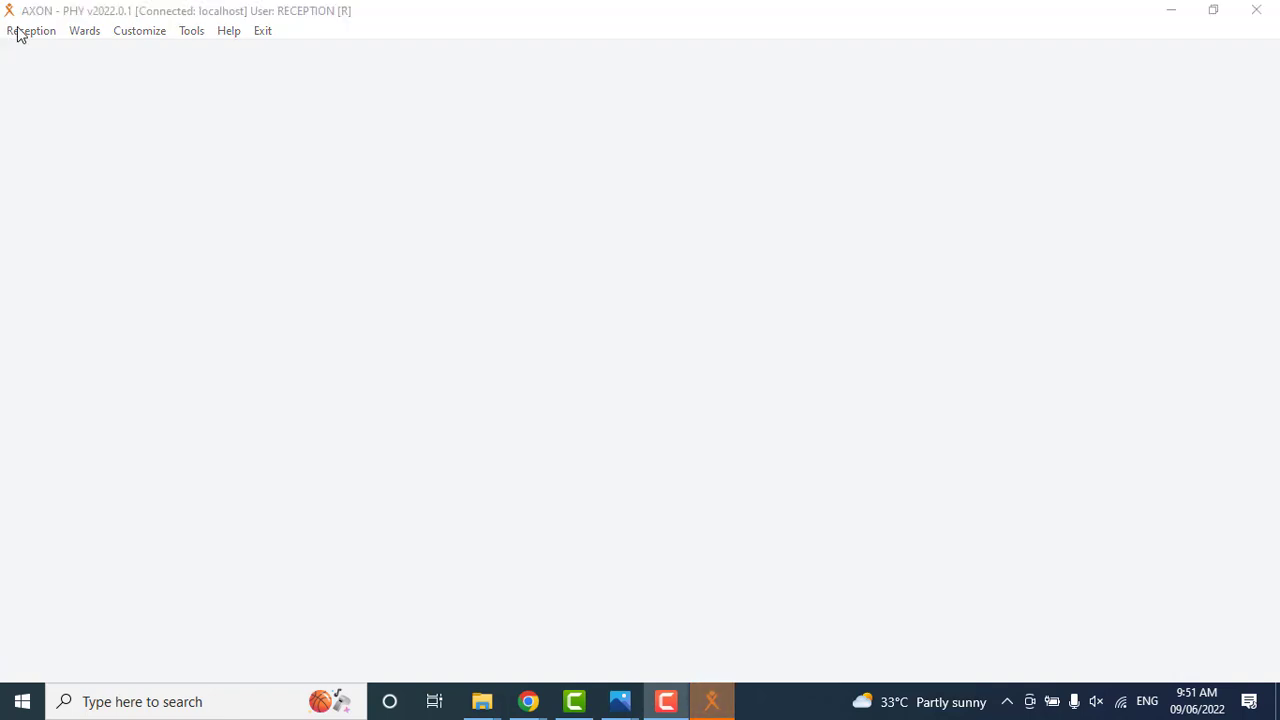
Open the patient registration form and enter the new patient's first name, middle initial and surname.
left_click(20, 31)
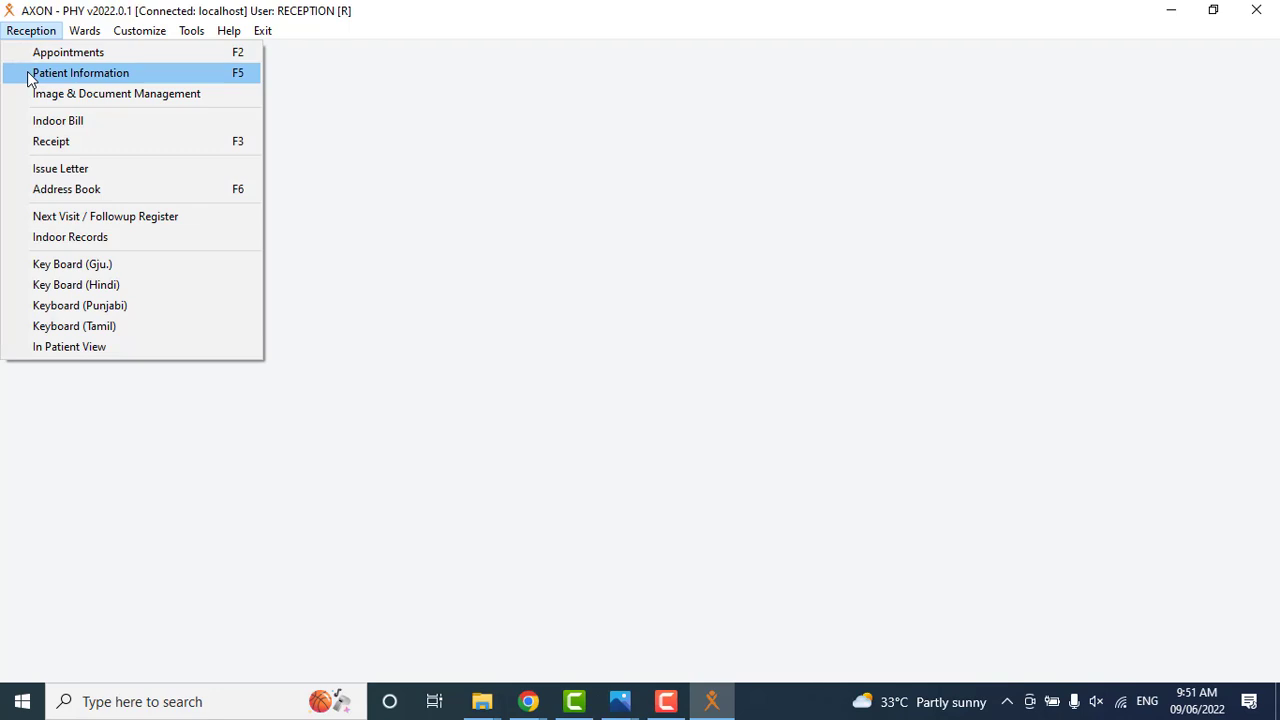
left_click(28, 74)
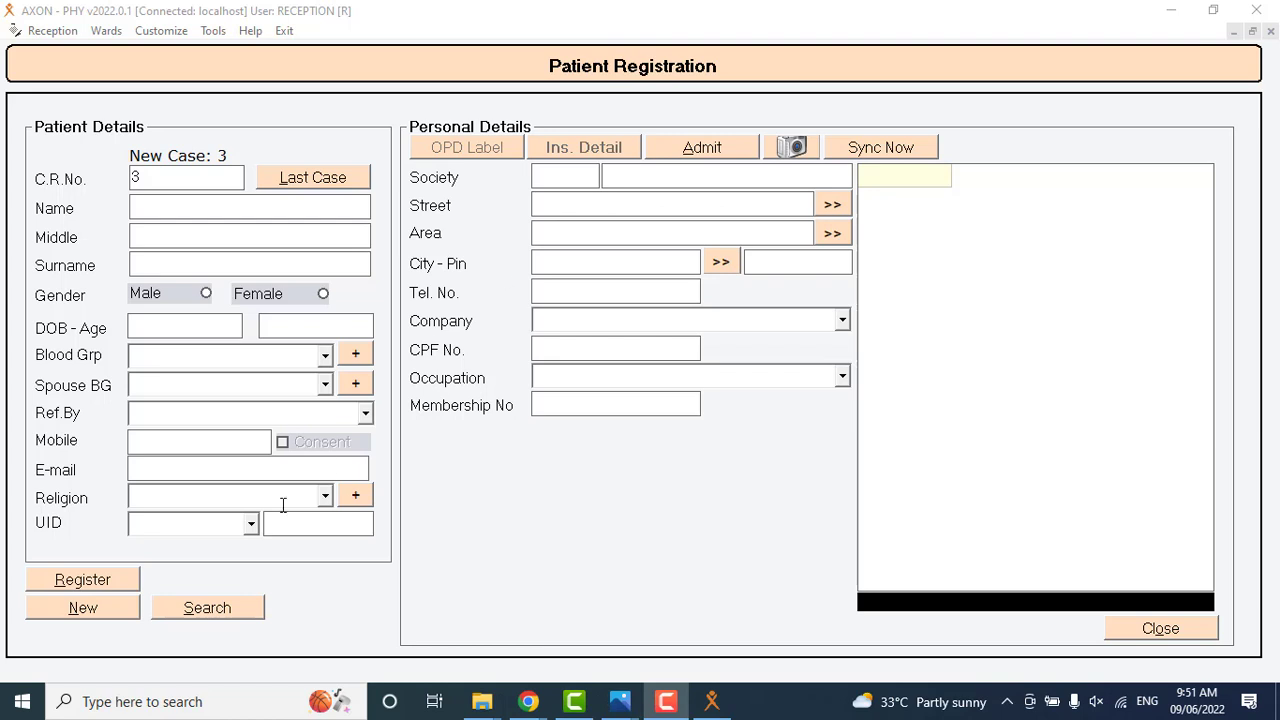
left_click(181, 203)
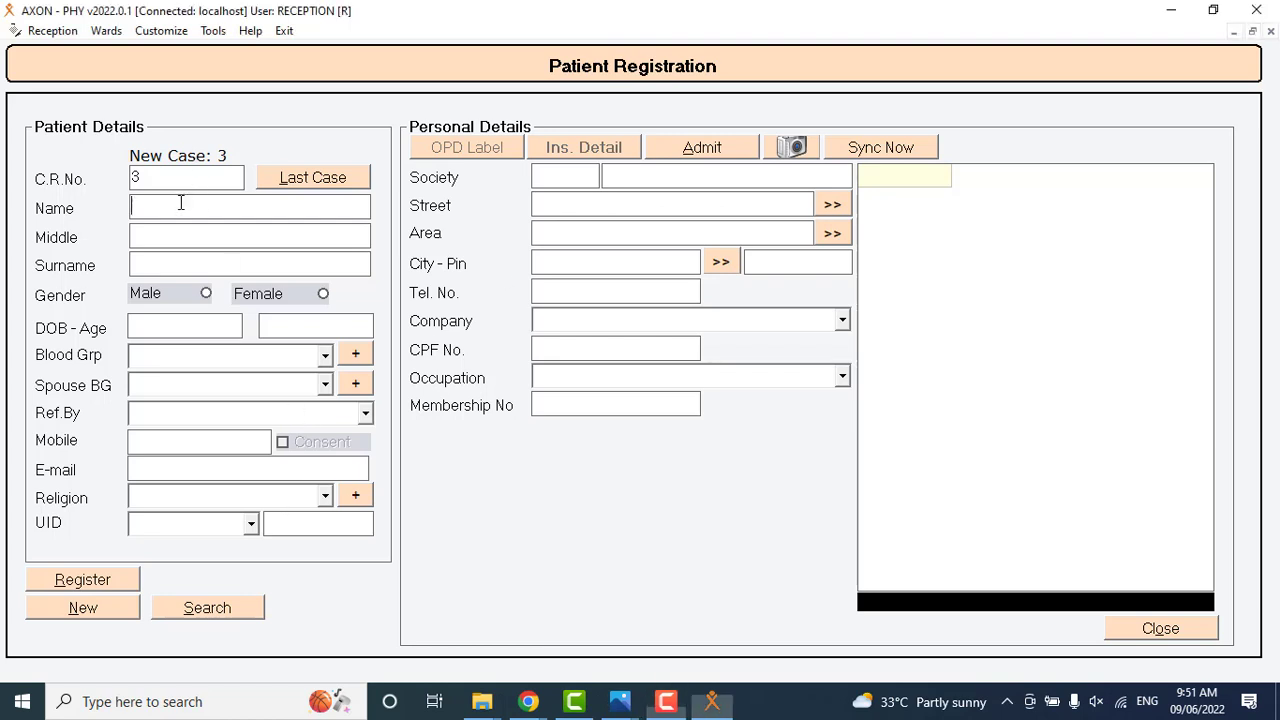
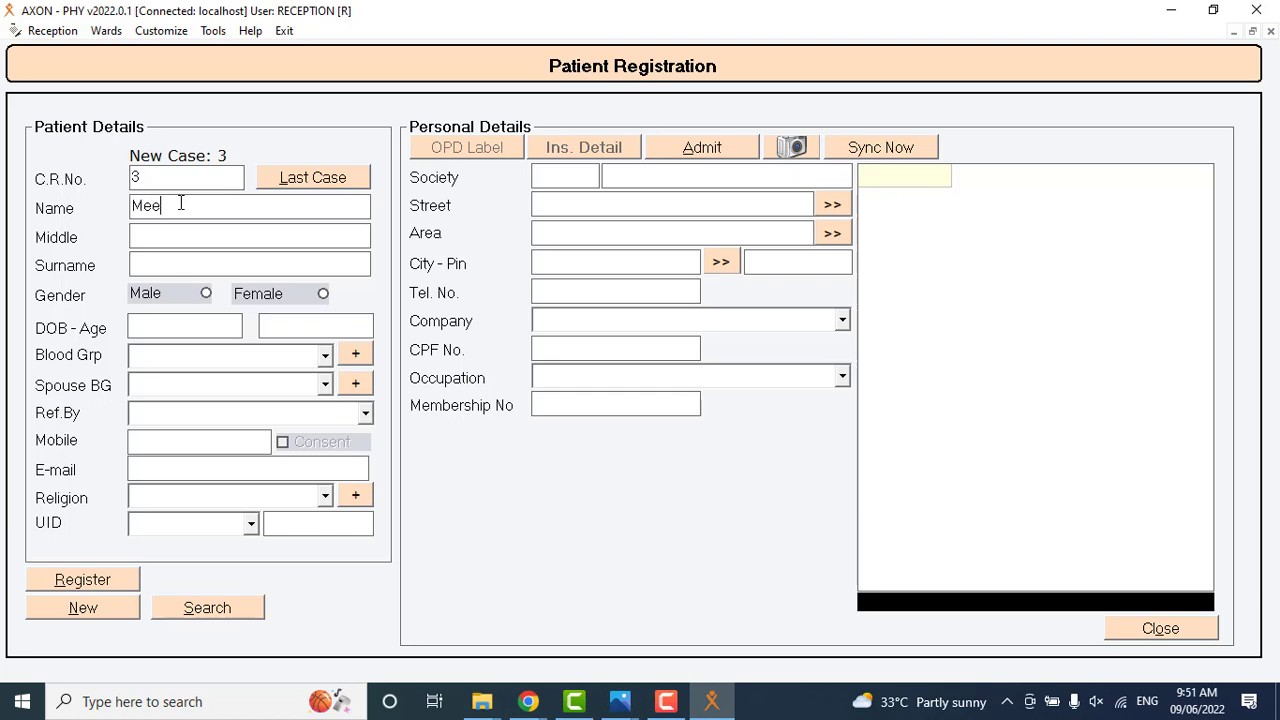
key("Tab")
key("Tab")
Set the patient's date of birth using the calendar.
left_click(215, 318)
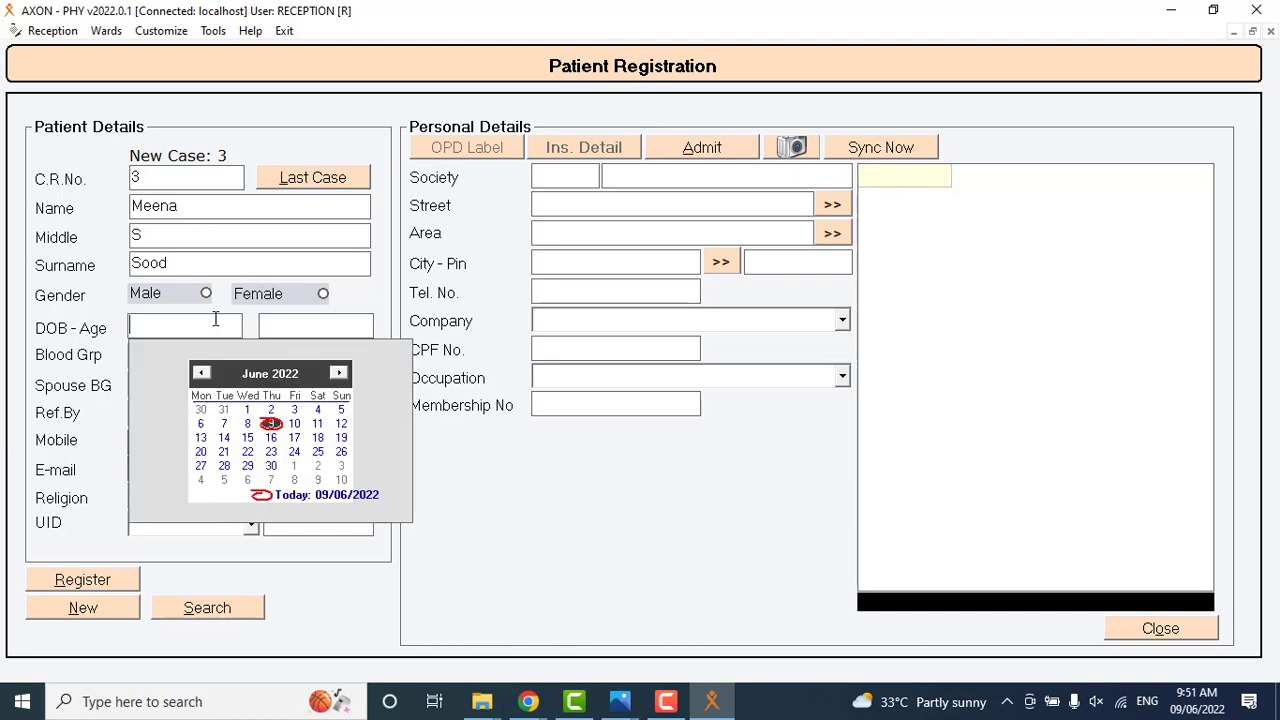
left_click(267, 378)
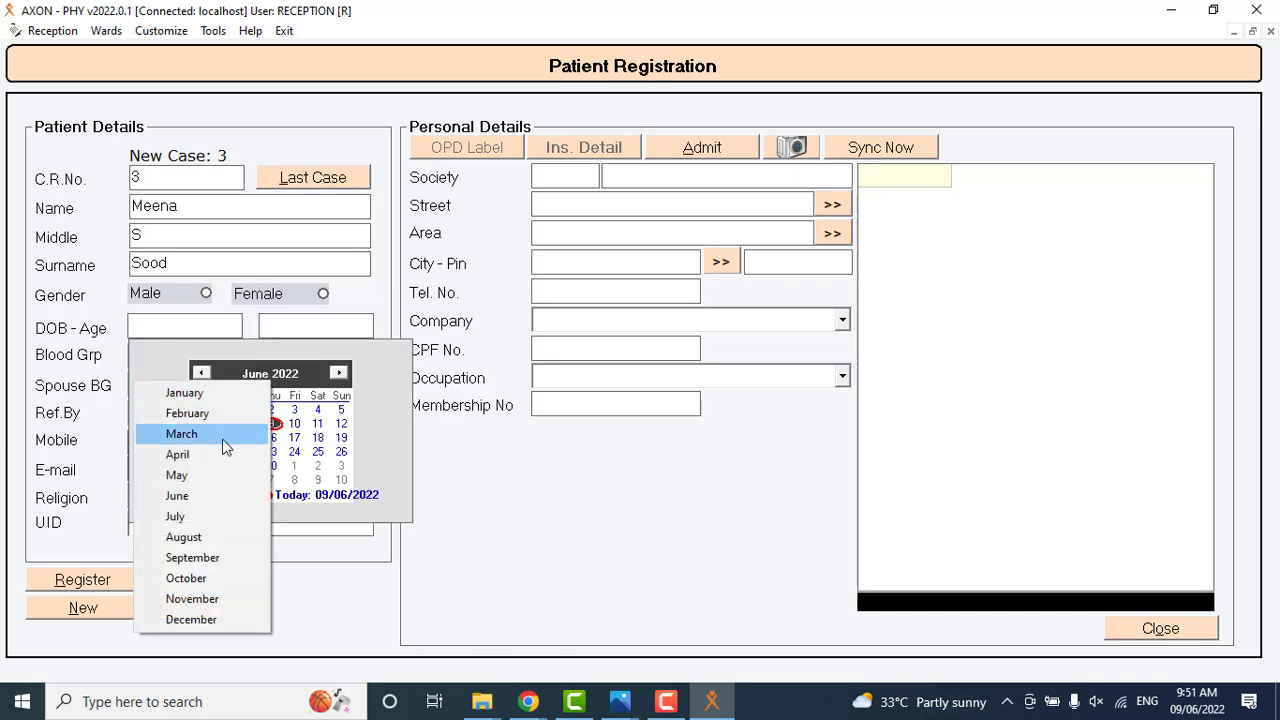
left_click(215, 580)
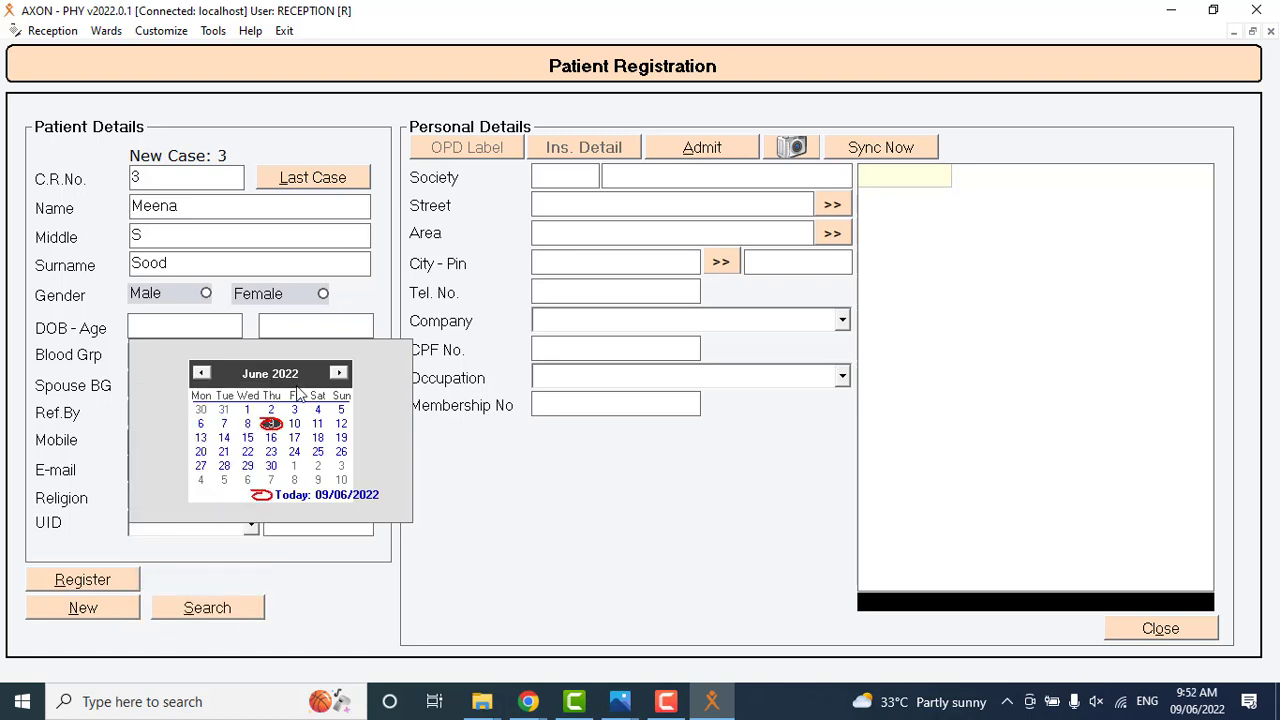
left_click(287, 374)
left_click(308, 381)
left_click(308, 381)
left_click(308, 381)
left_click(308, 381)
double_click(308, 381)
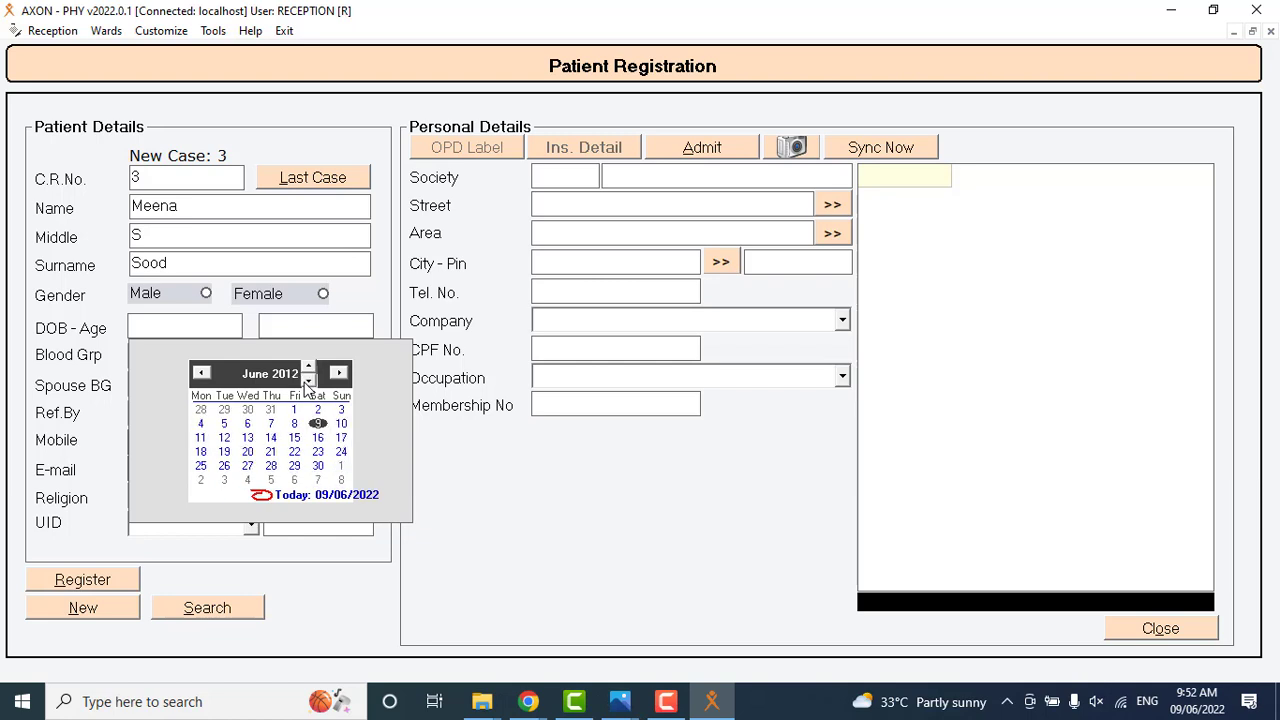
double_click(308, 381)
double_click(308, 381)
left_click(308, 381)
double_click(308, 381)
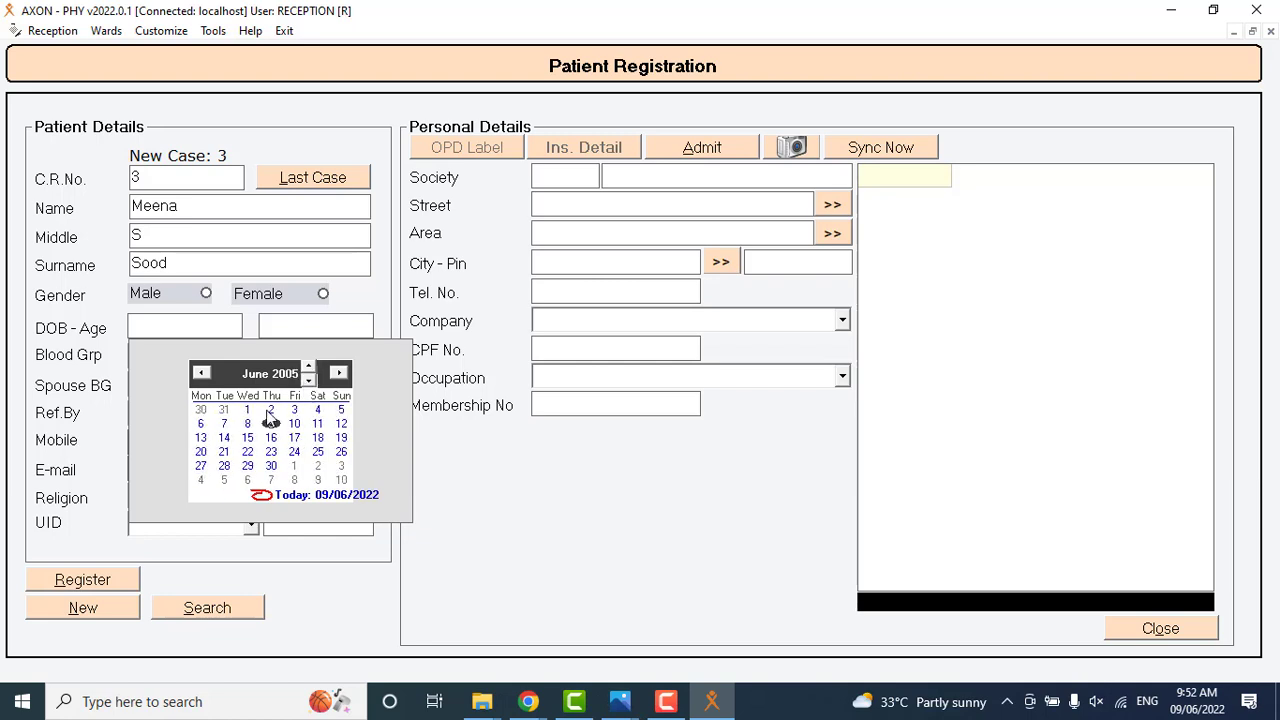
left_click(308, 381)
double_click(308, 381)
triple_click(308, 381)
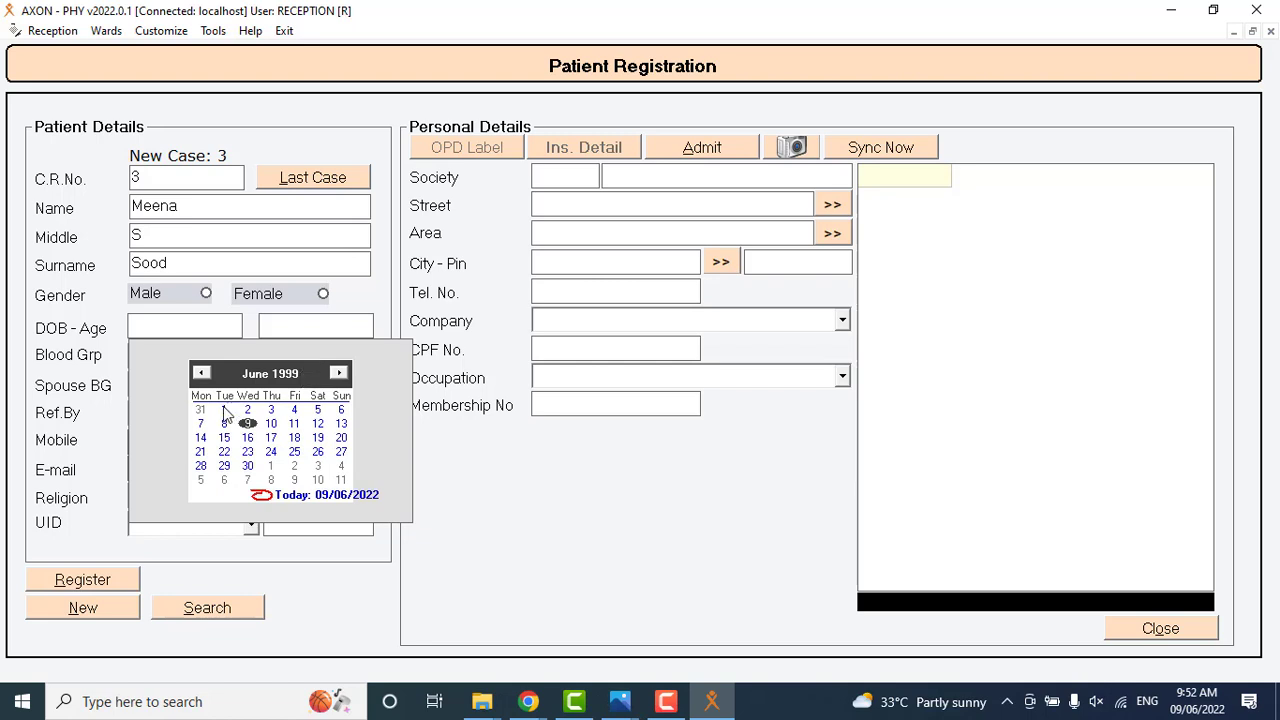
left_click(225, 410)
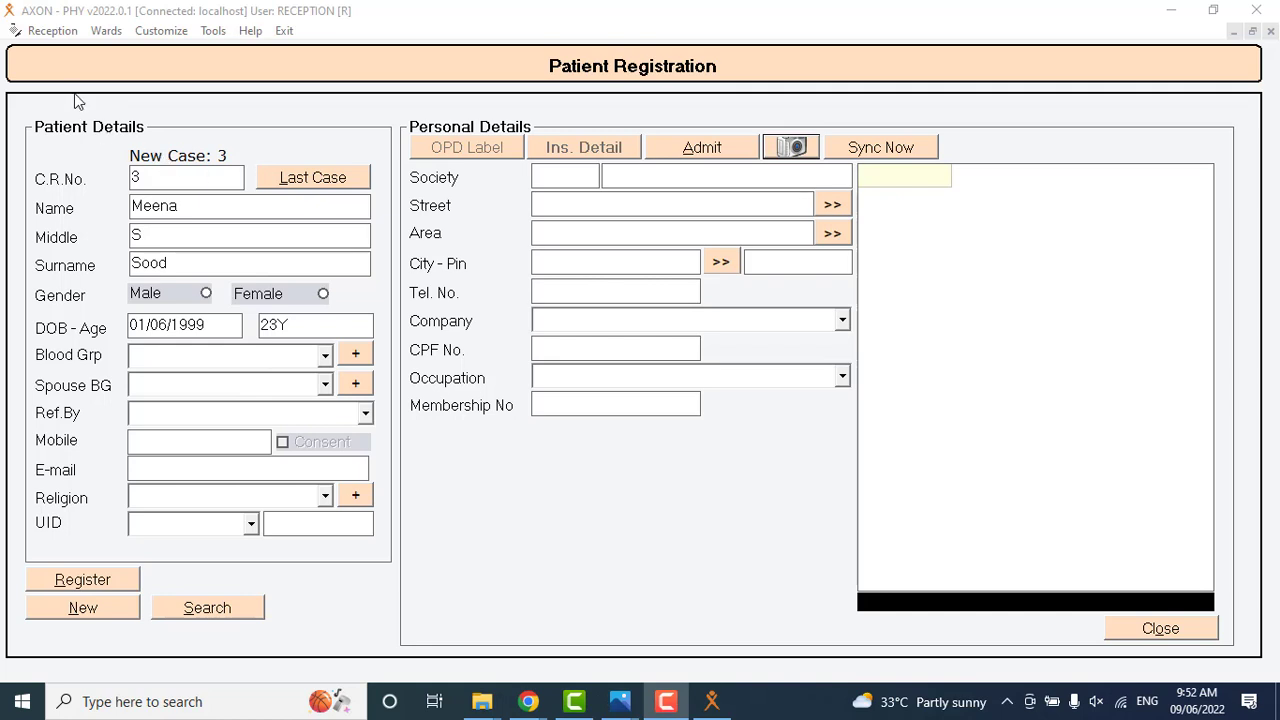
Fill in the patient's address, covering society, street, area and city, and register the patient.
left_click(548, 184)
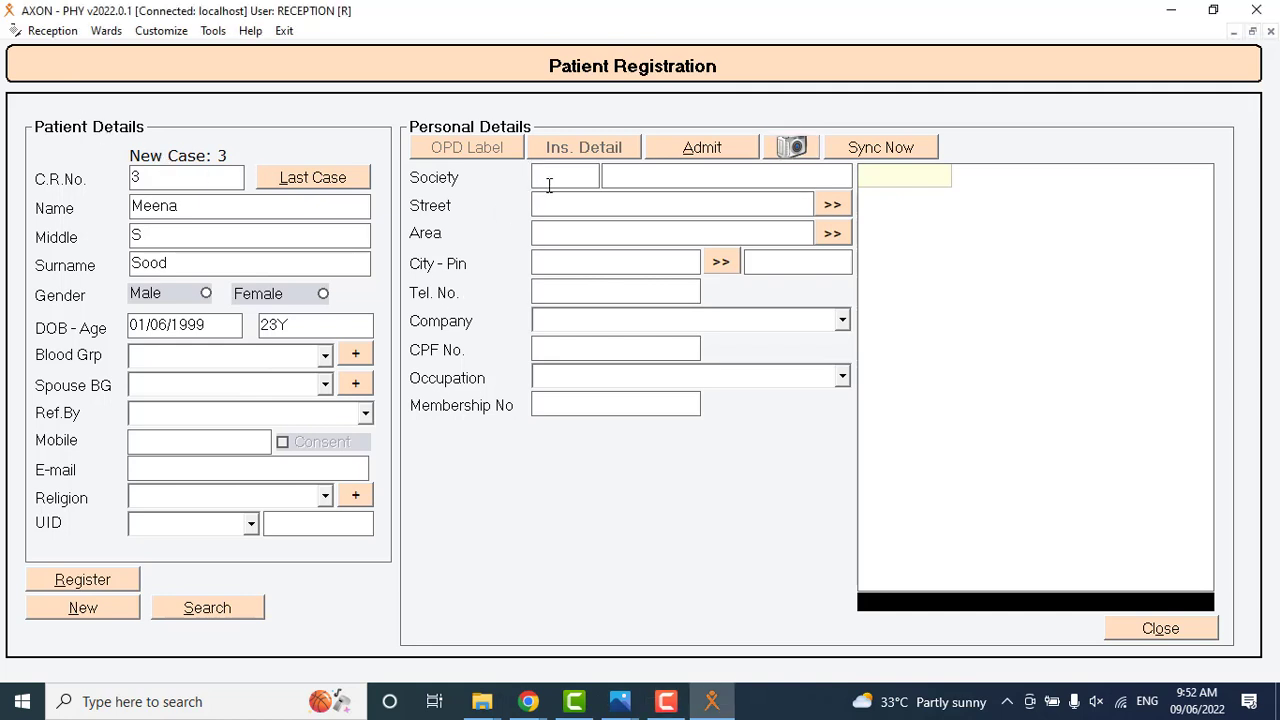
left_click(614, 209)
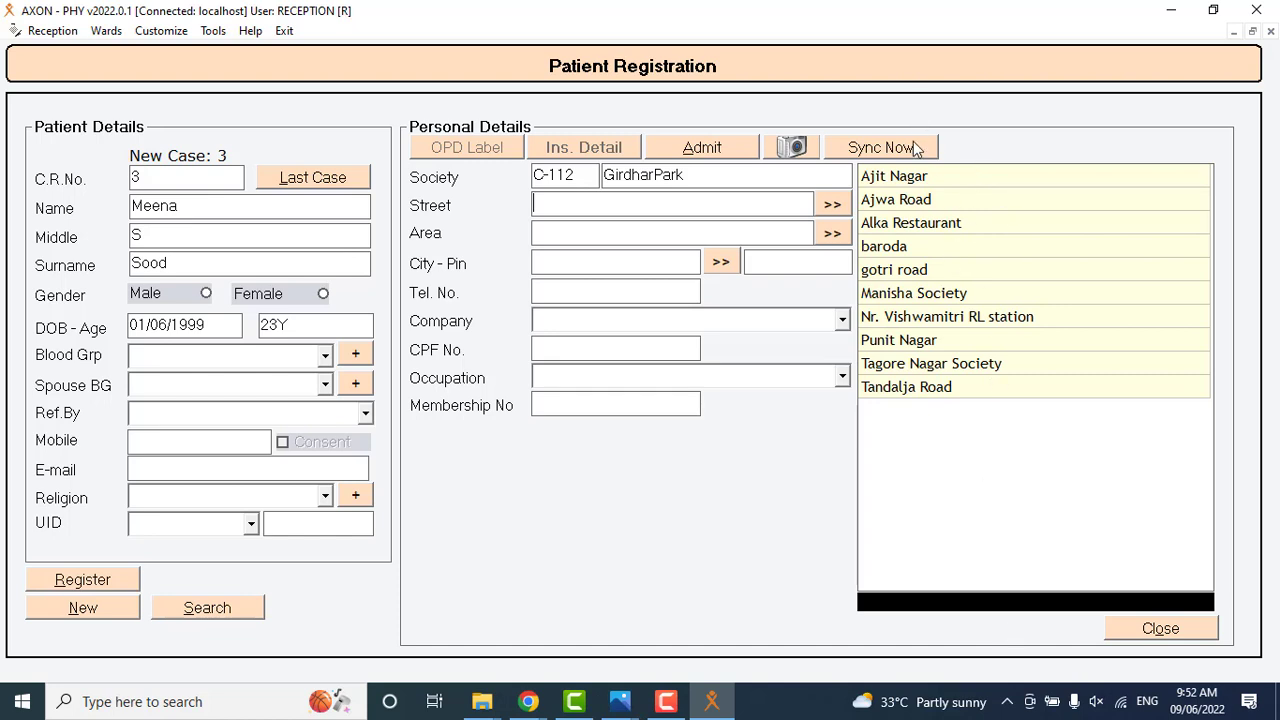
left_click(914, 178)
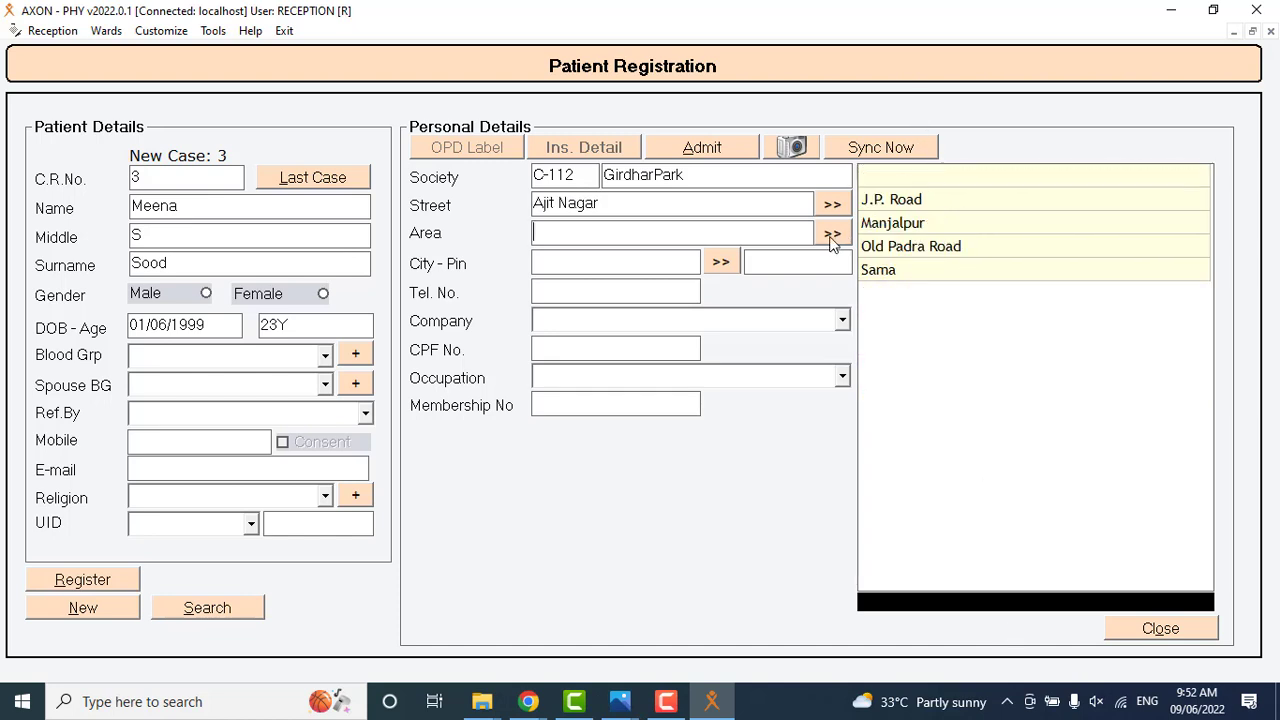
left_click(895, 226)
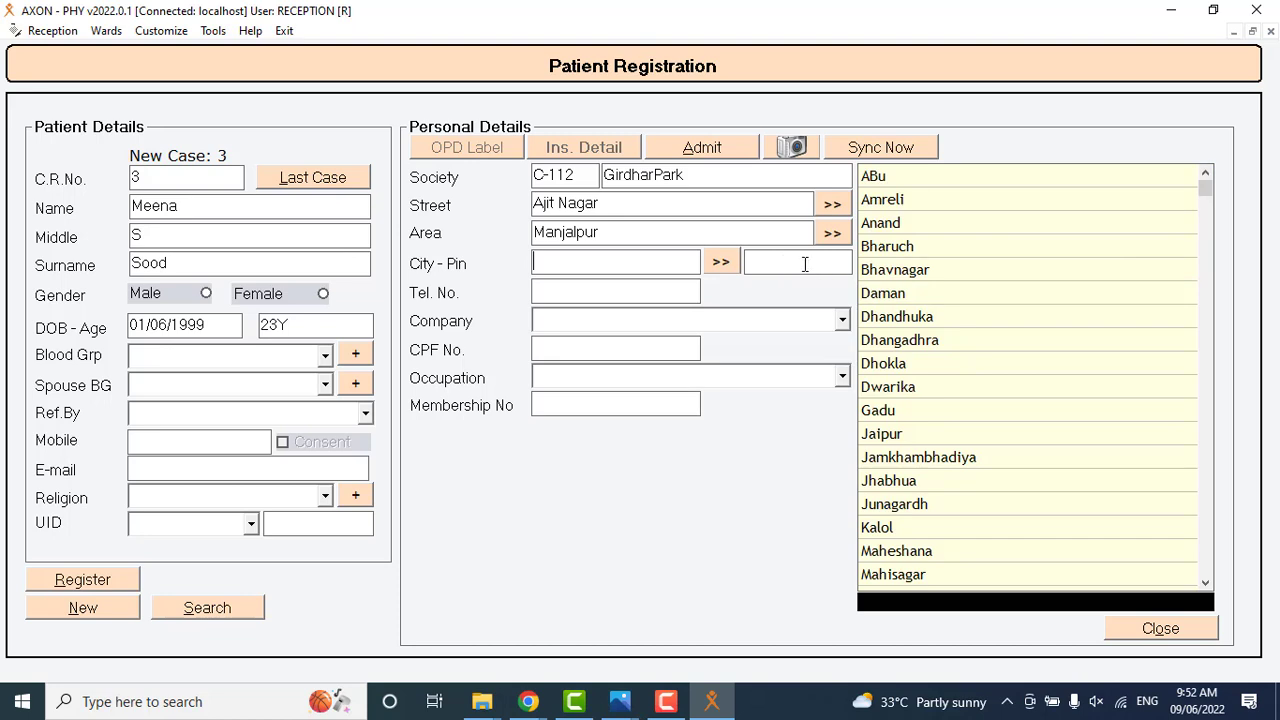
left_click(925, 271)
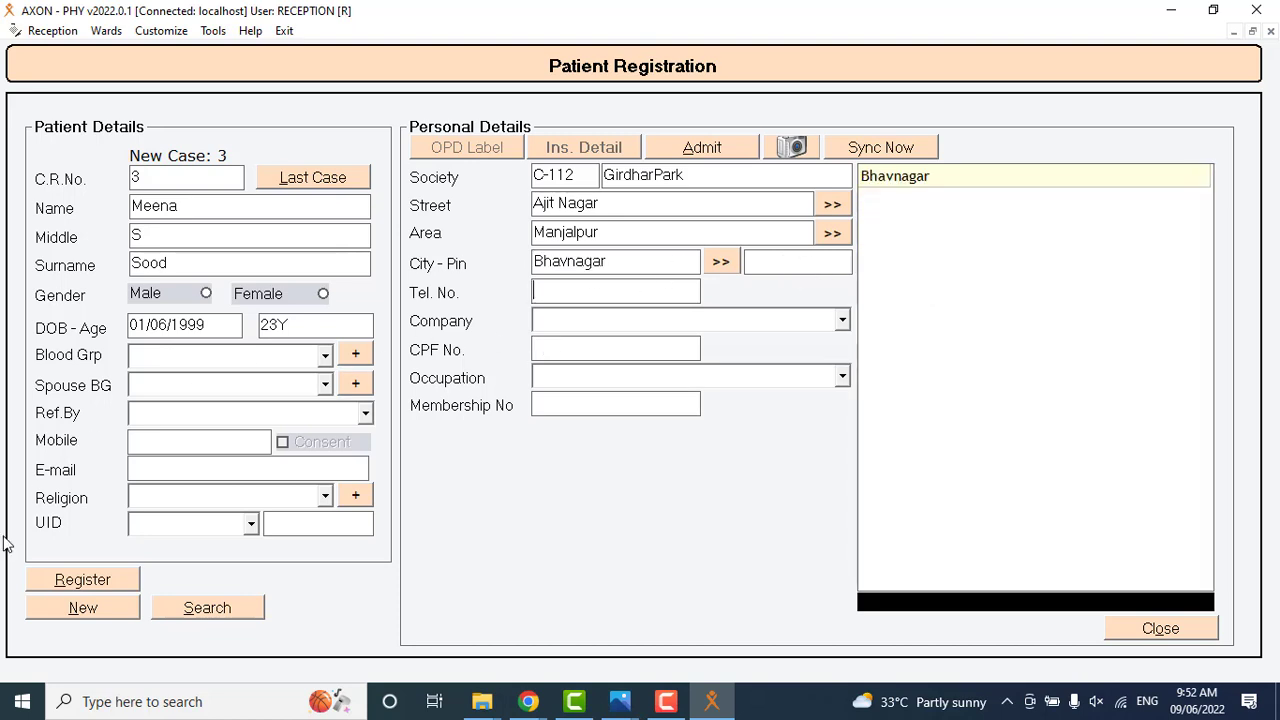
left_click(59, 581)
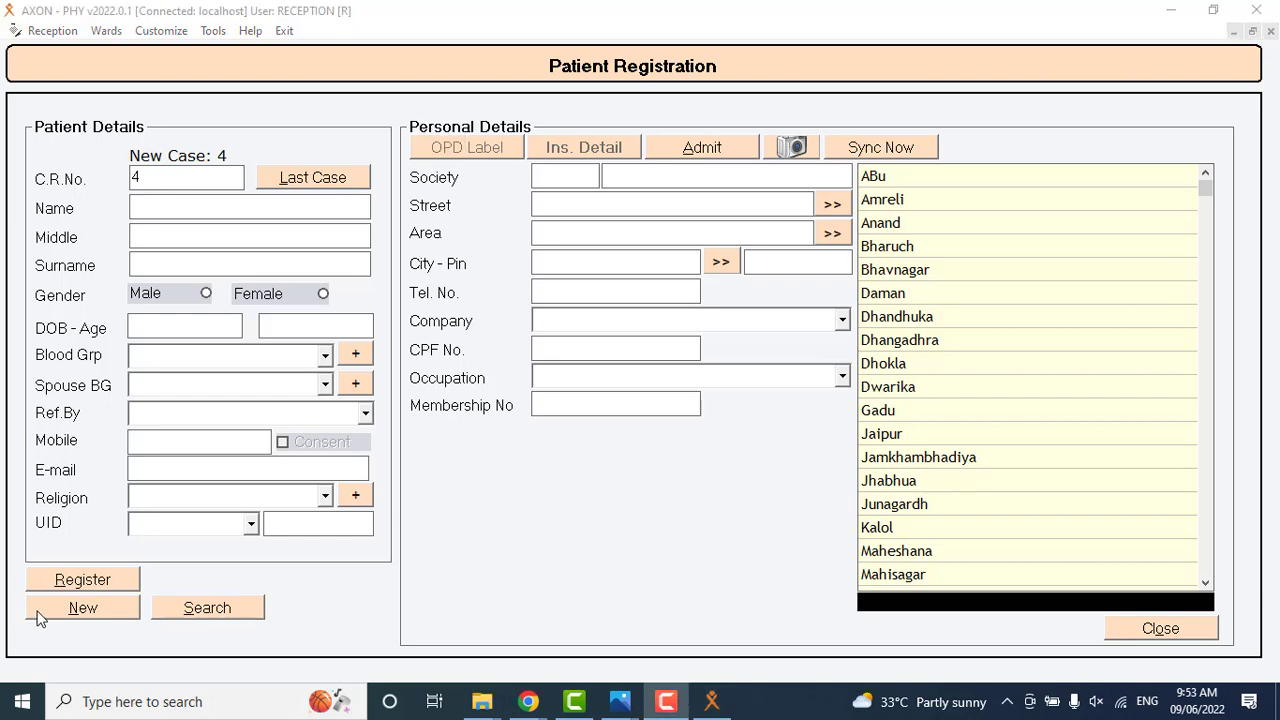
Start a blank patient entry and search the patient records by first name.
left_click(126, 610)
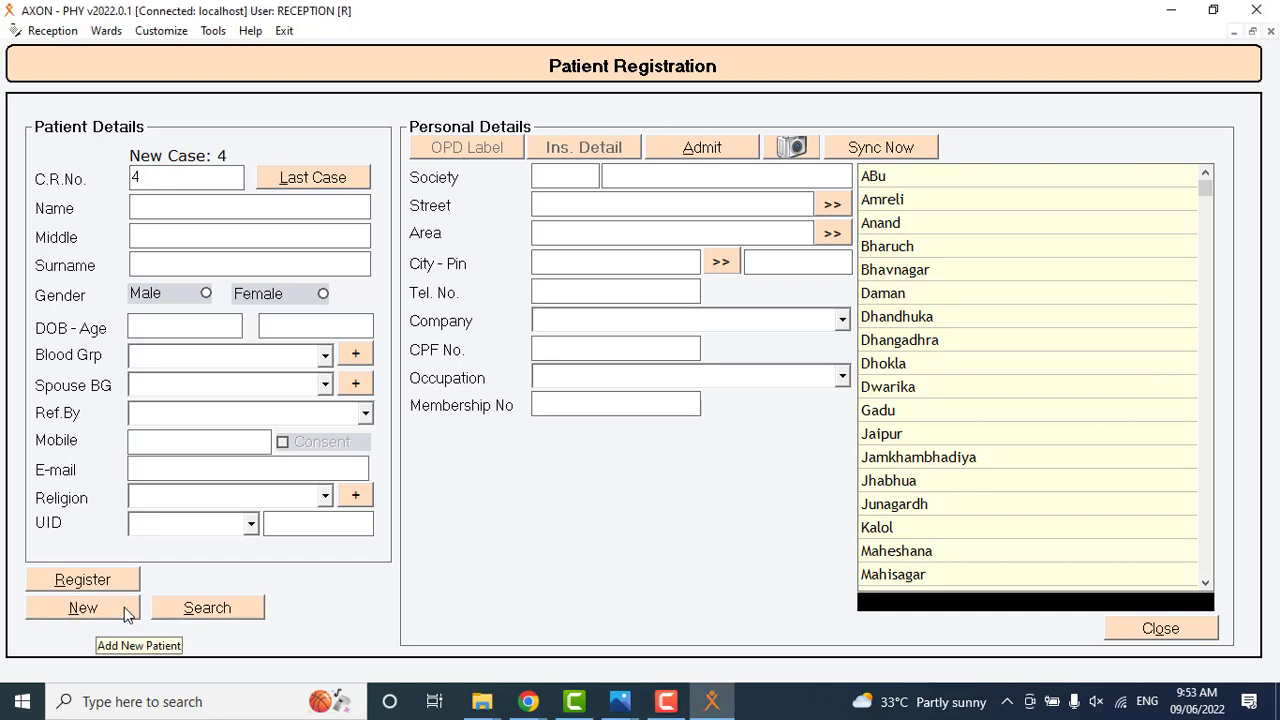
left_click(196, 611)
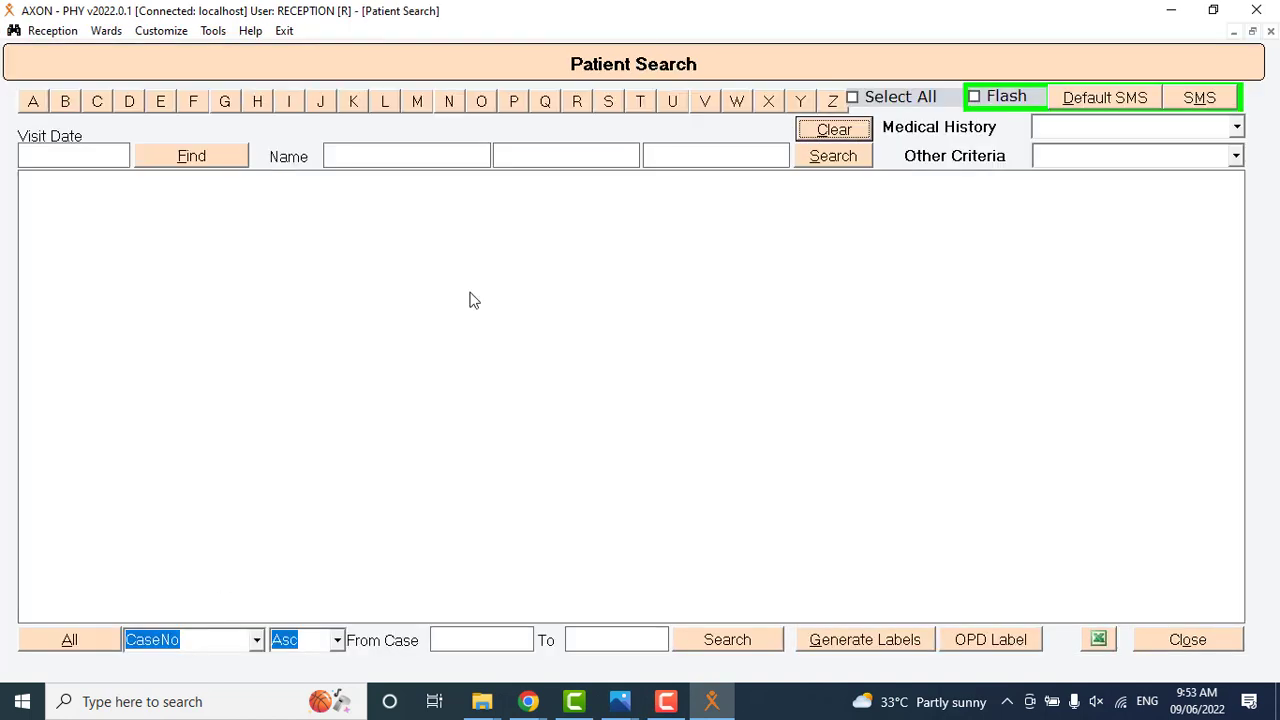
left_click(438, 163)
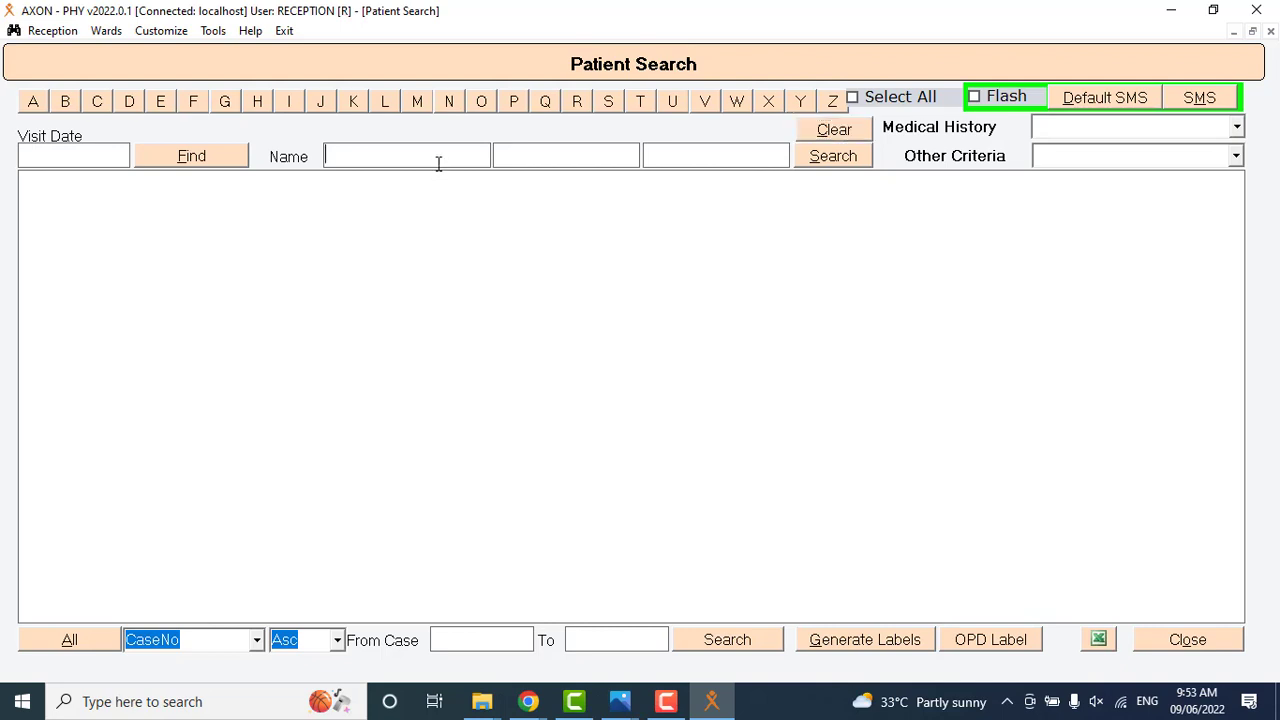
type("khush")
key("BackSpace")
key("BackSpace")
key("BackSpace")
type("ush")
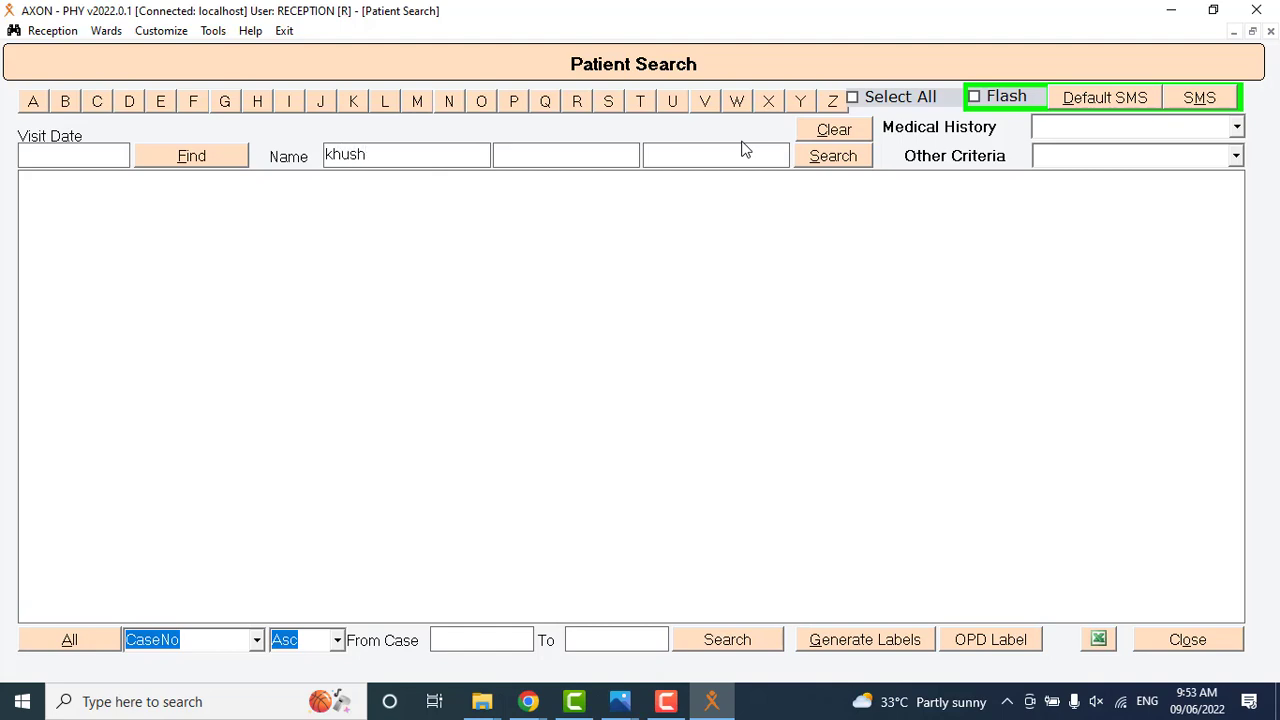
left_click(836, 162)
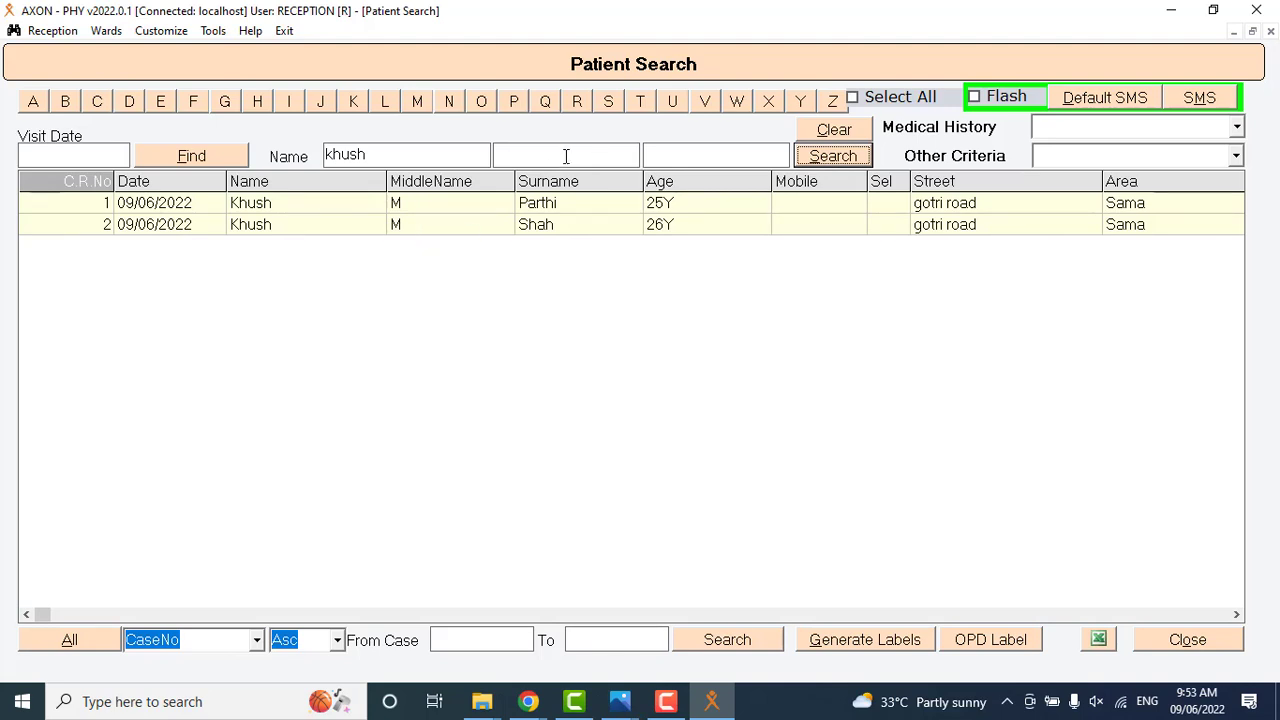
View the other criteria available for patient searches and close the patient search.
left_click(1237, 157)
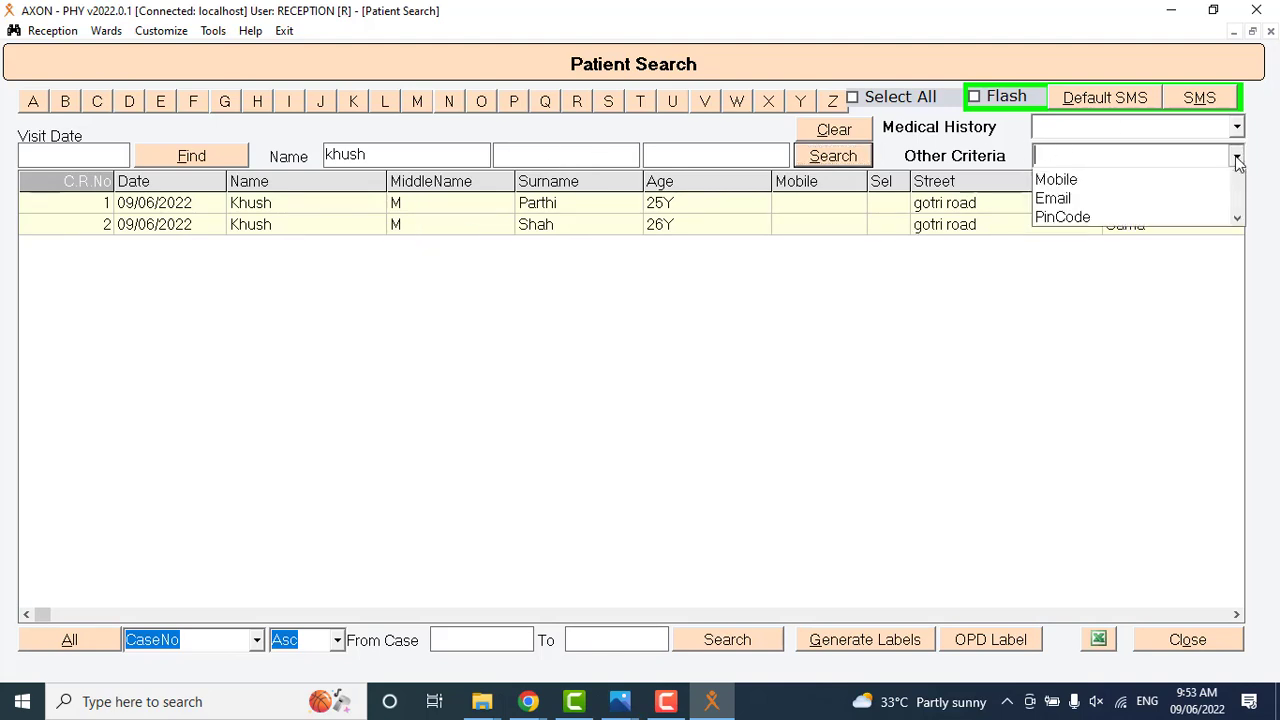
left_click(1163, 634)
left_click(1200, 648)
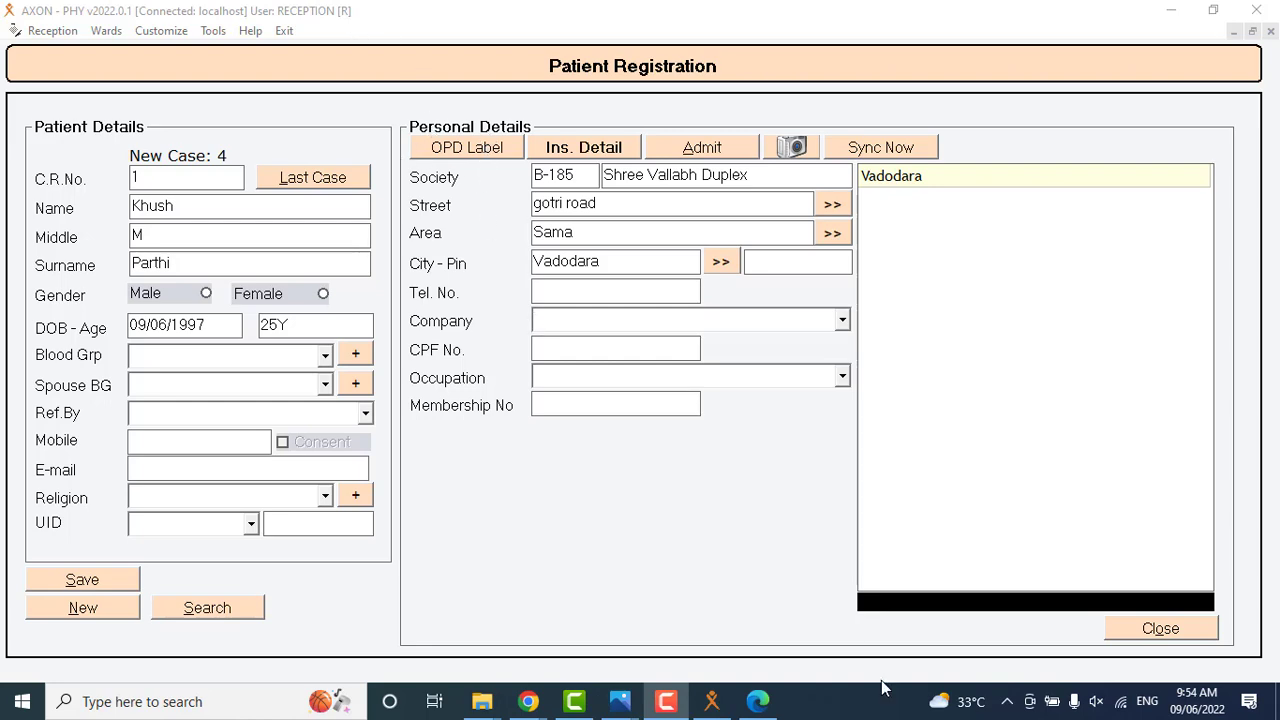
Switch to Microsoft Edge and view the OPD label in 1.pdf.
left_click(758, 702)
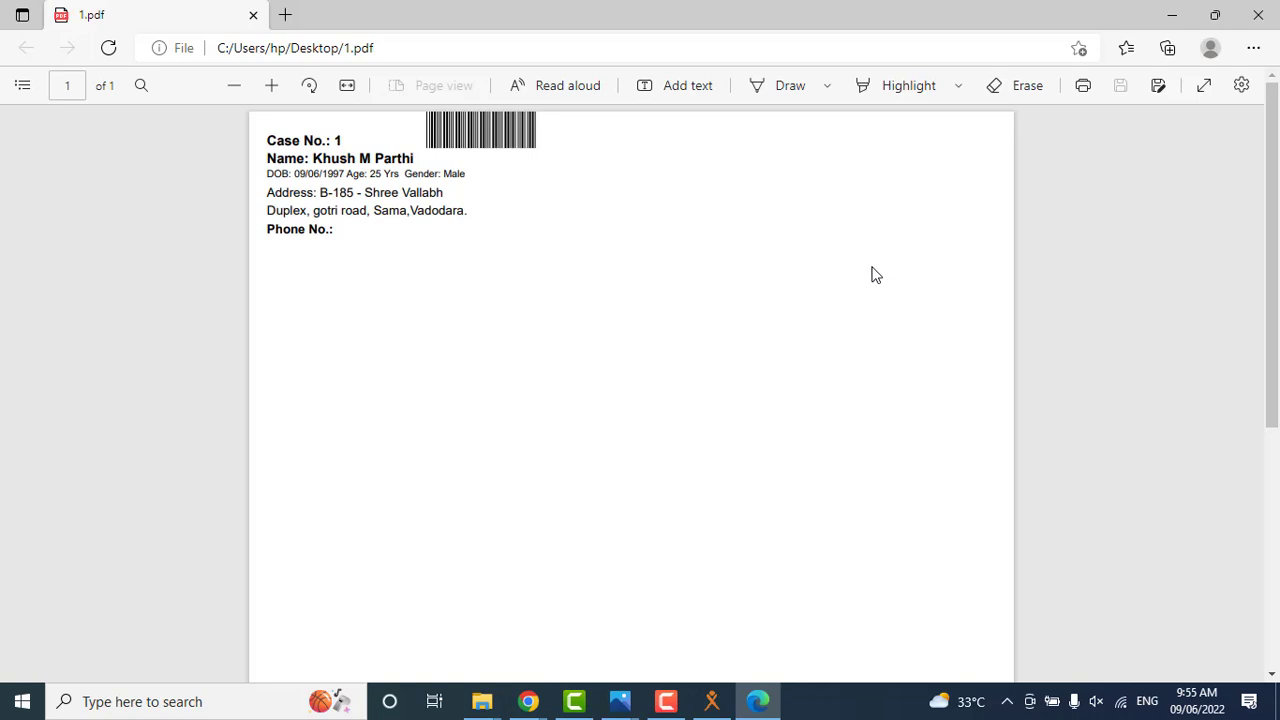
key("F10")
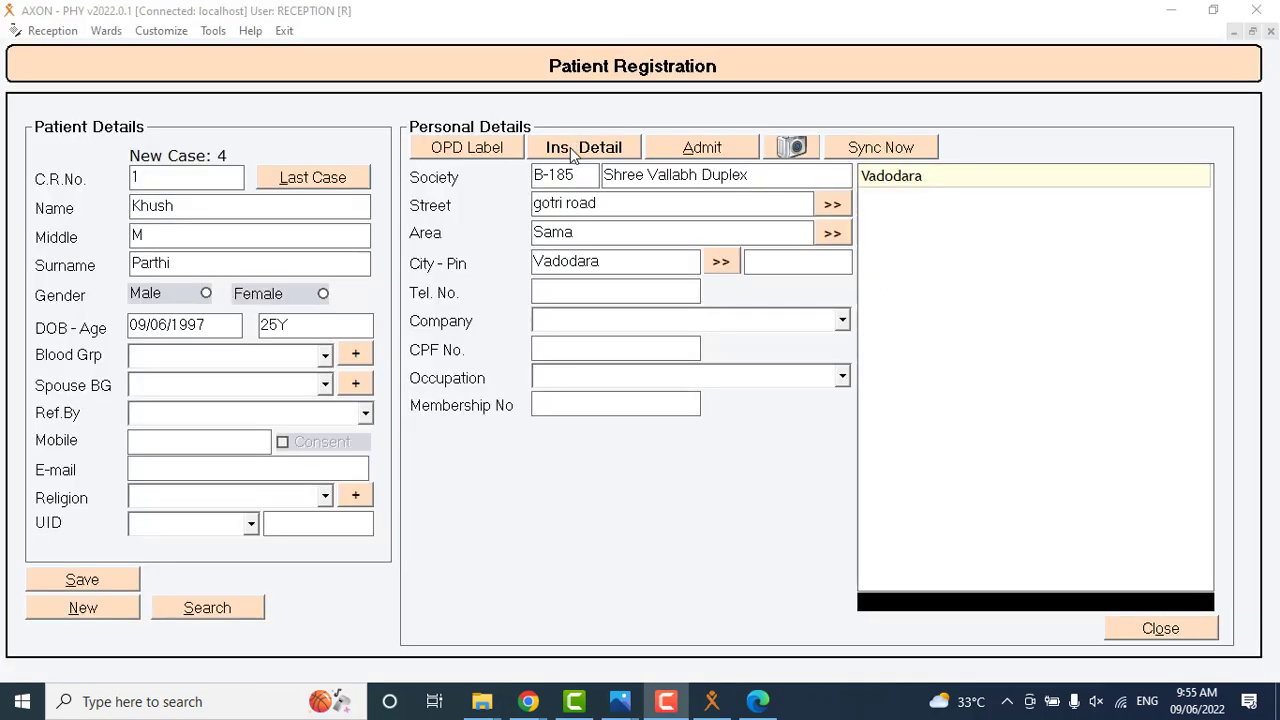
Switch back to AXON, view the patient's insurance details and close them without entering anything.
left_click(570, 152)
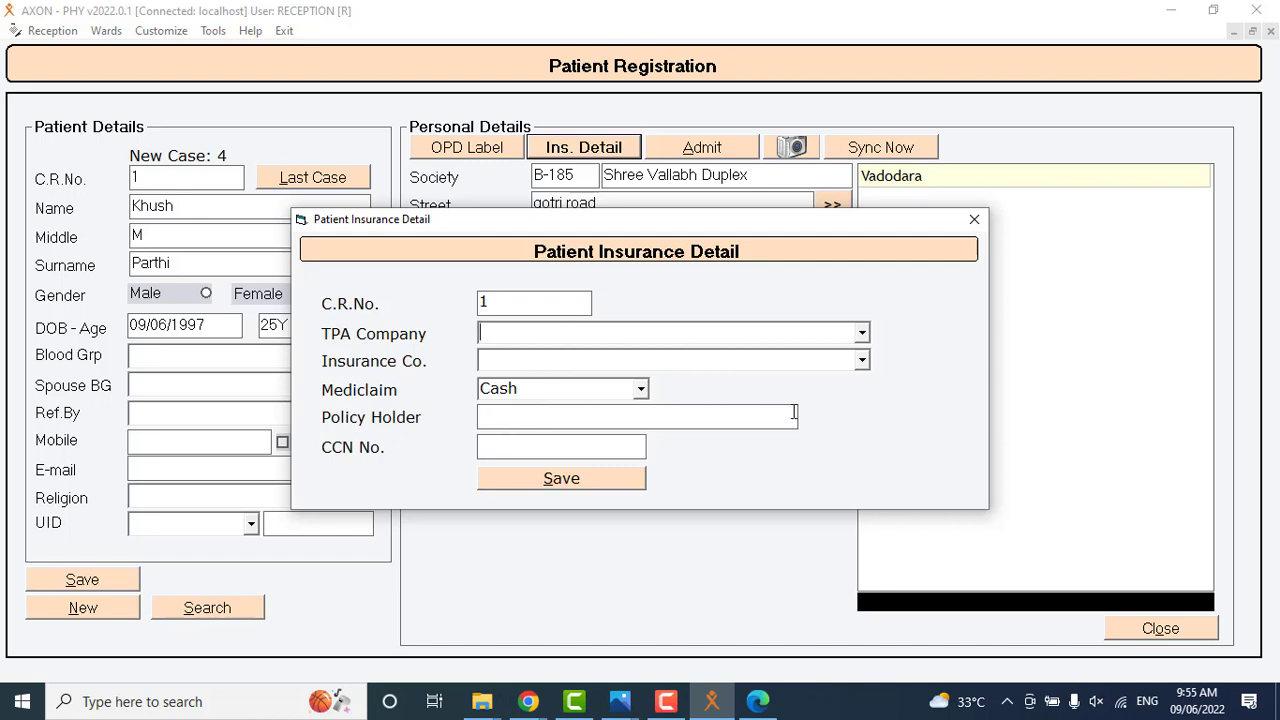
left_click(974, 219)
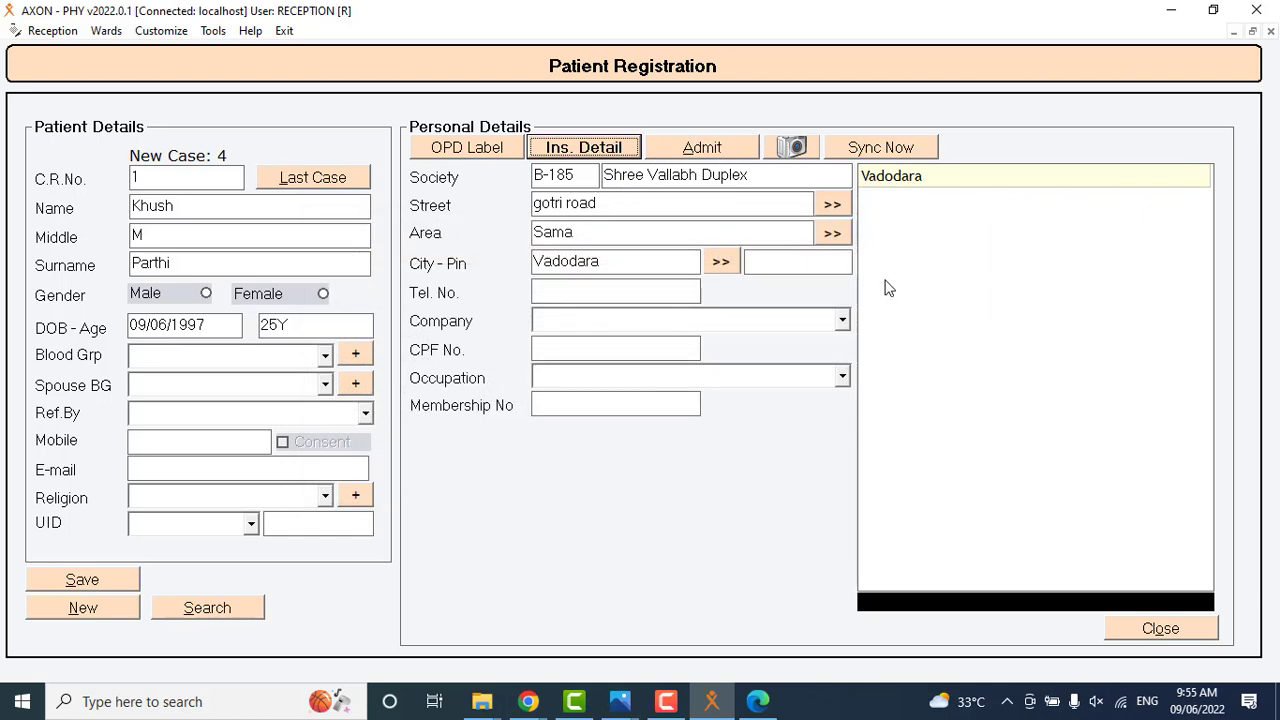
left_click(858, 253)
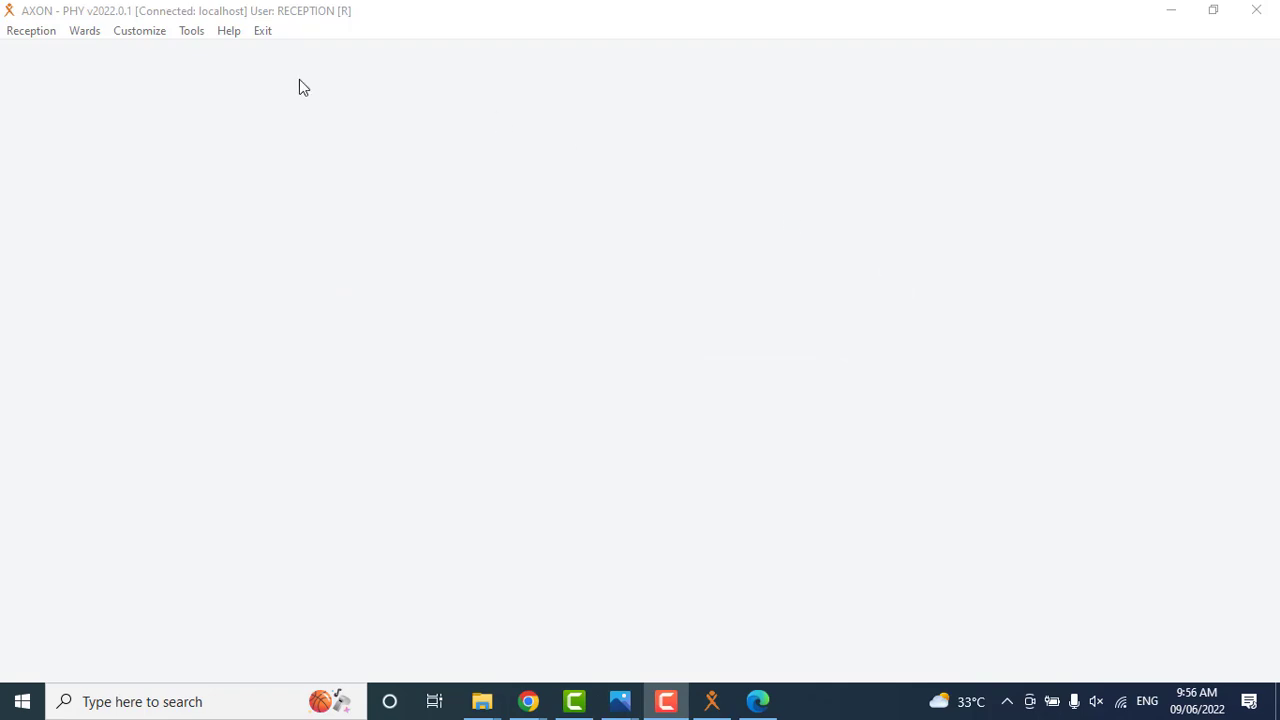
Open the appointment scheduler, enter the first patient's case number and book the 10:50 AM slot on 09/06/2022.
left_click(38, 32)
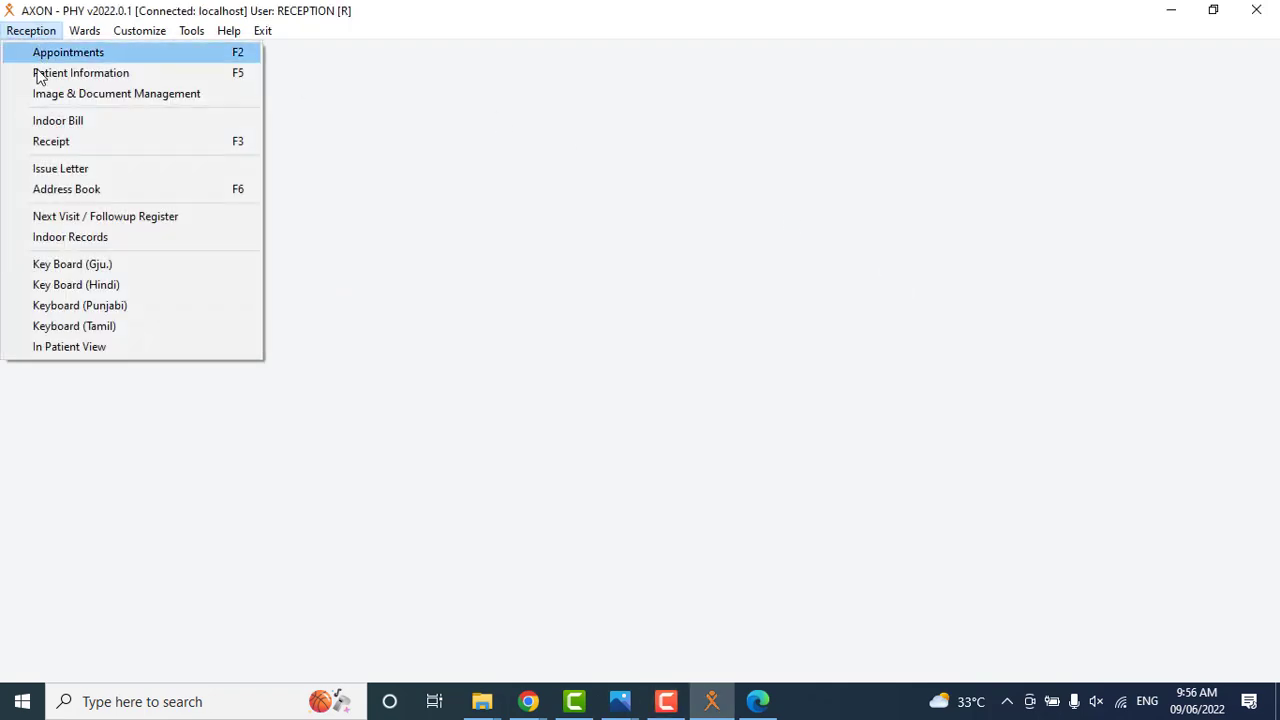
left_click(50, 55)
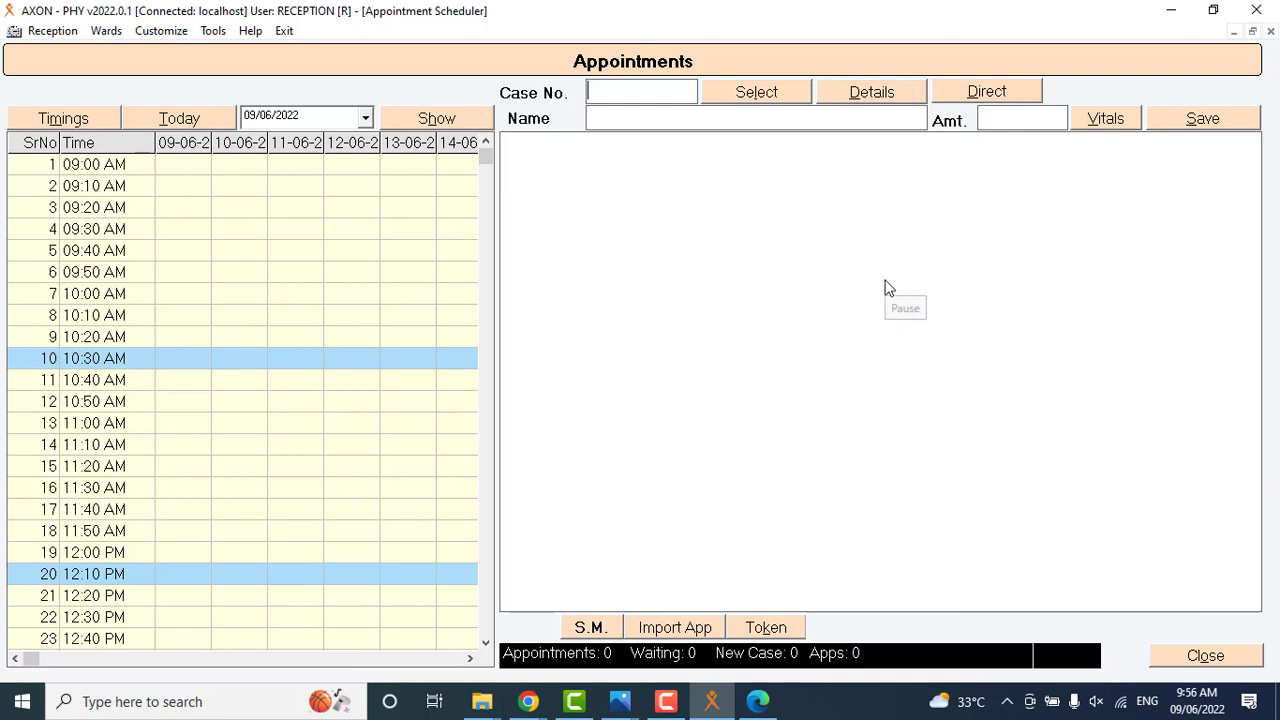
left_click(889, 288)
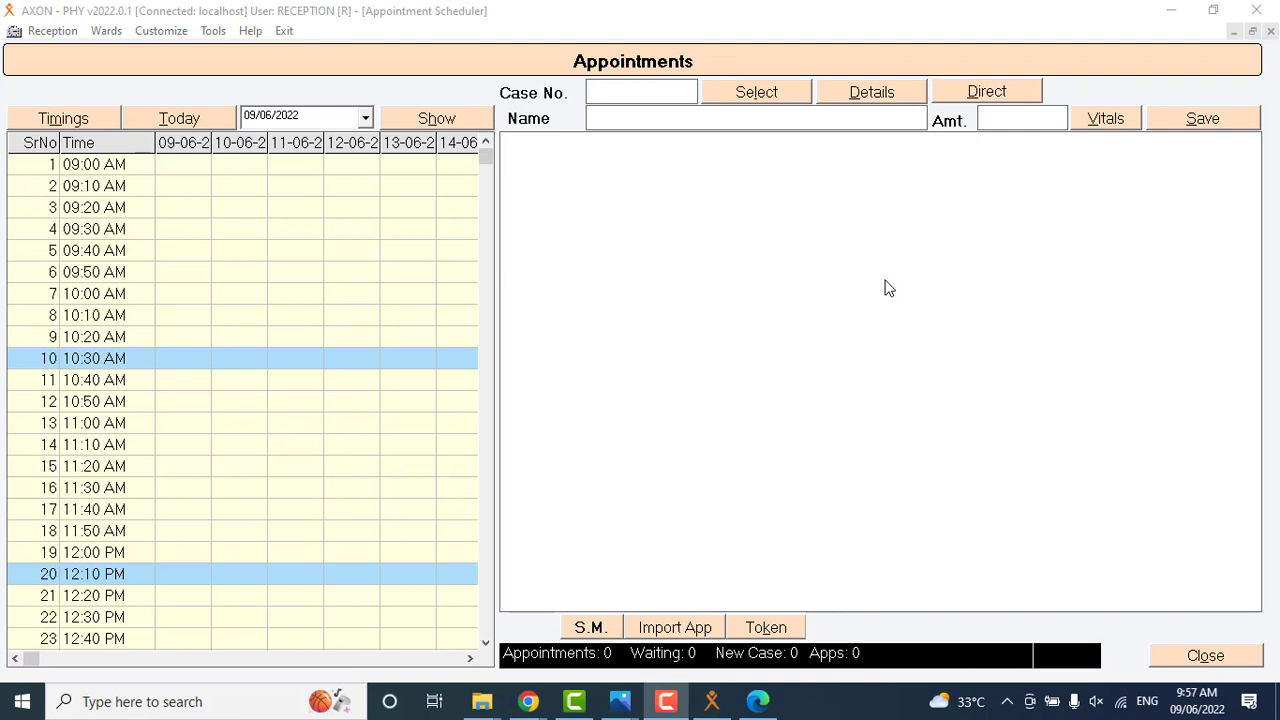
left_click(657, 100)
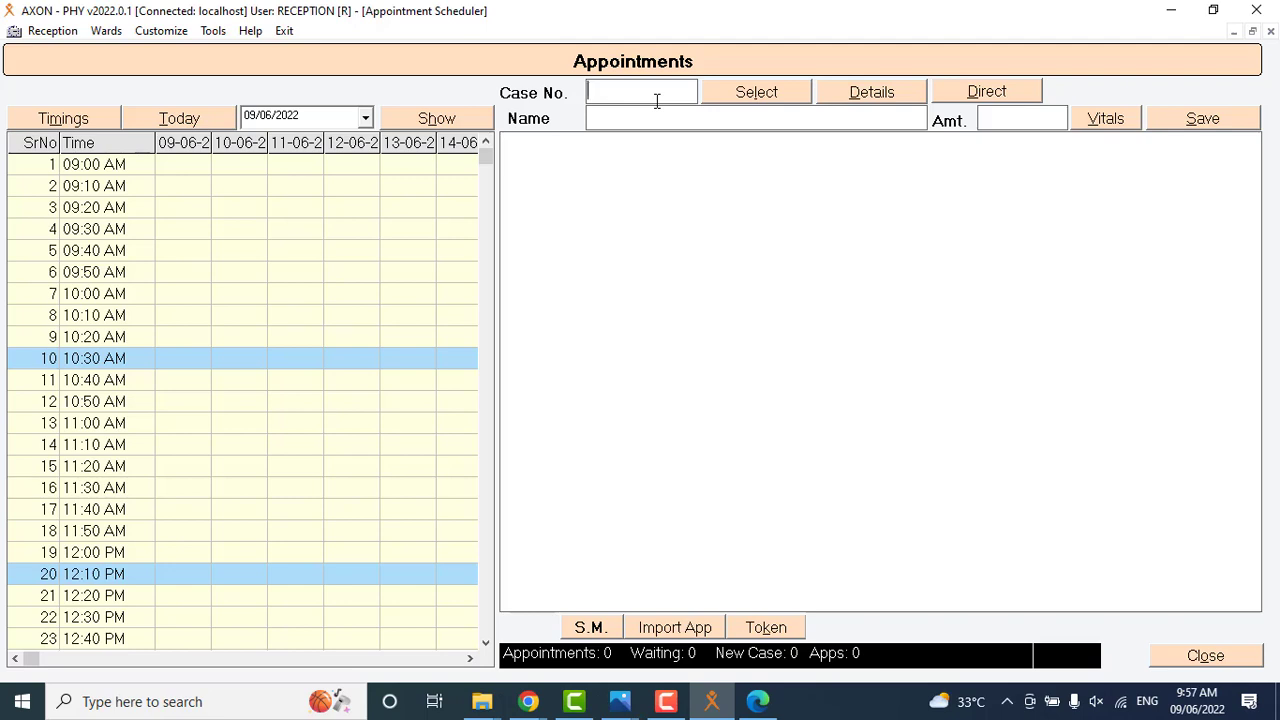
type("1")
key("Return")
double_click(184, 404)
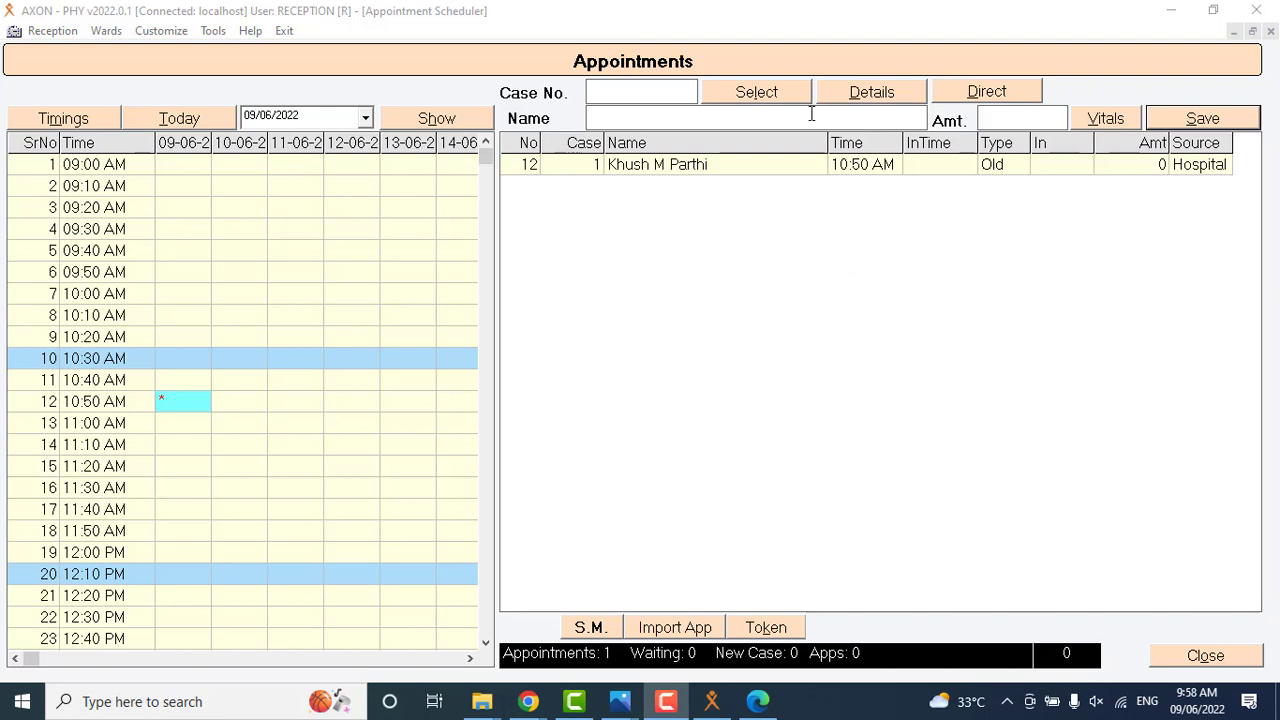
Search the patient records by first name and select the matching patient for a new appointment.
left_click(655, 91)
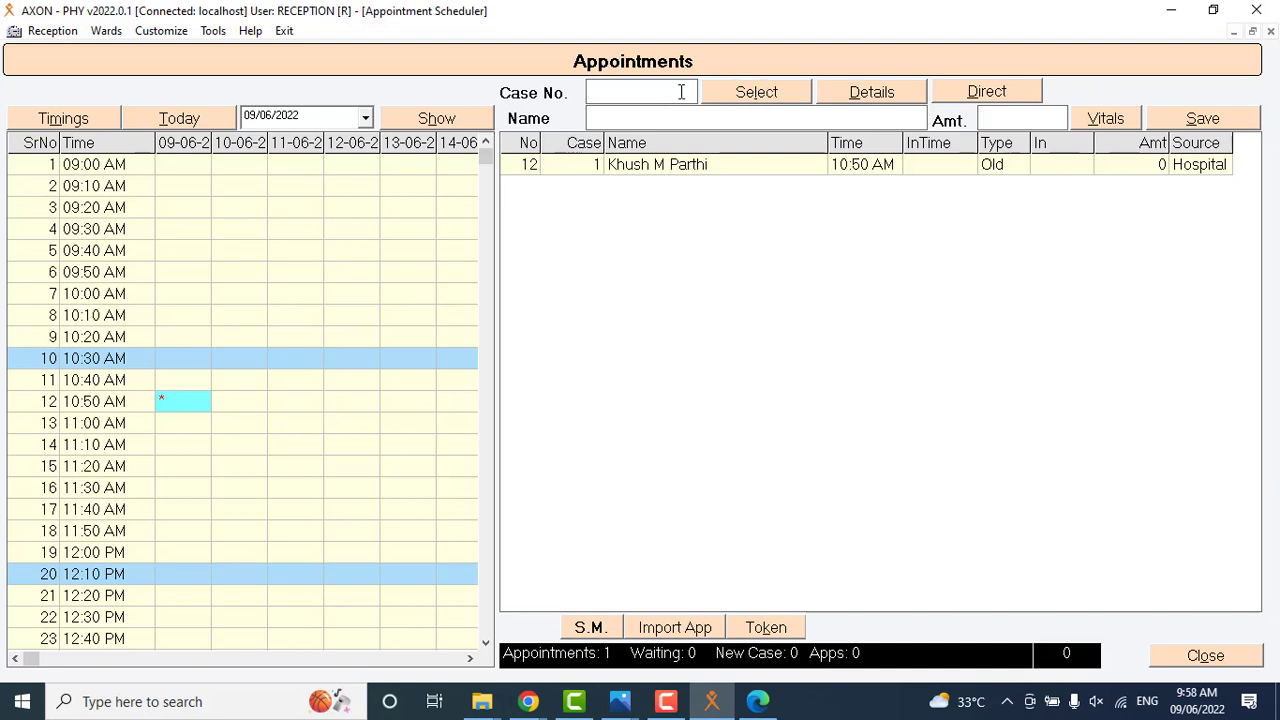
left_click(754, 100)
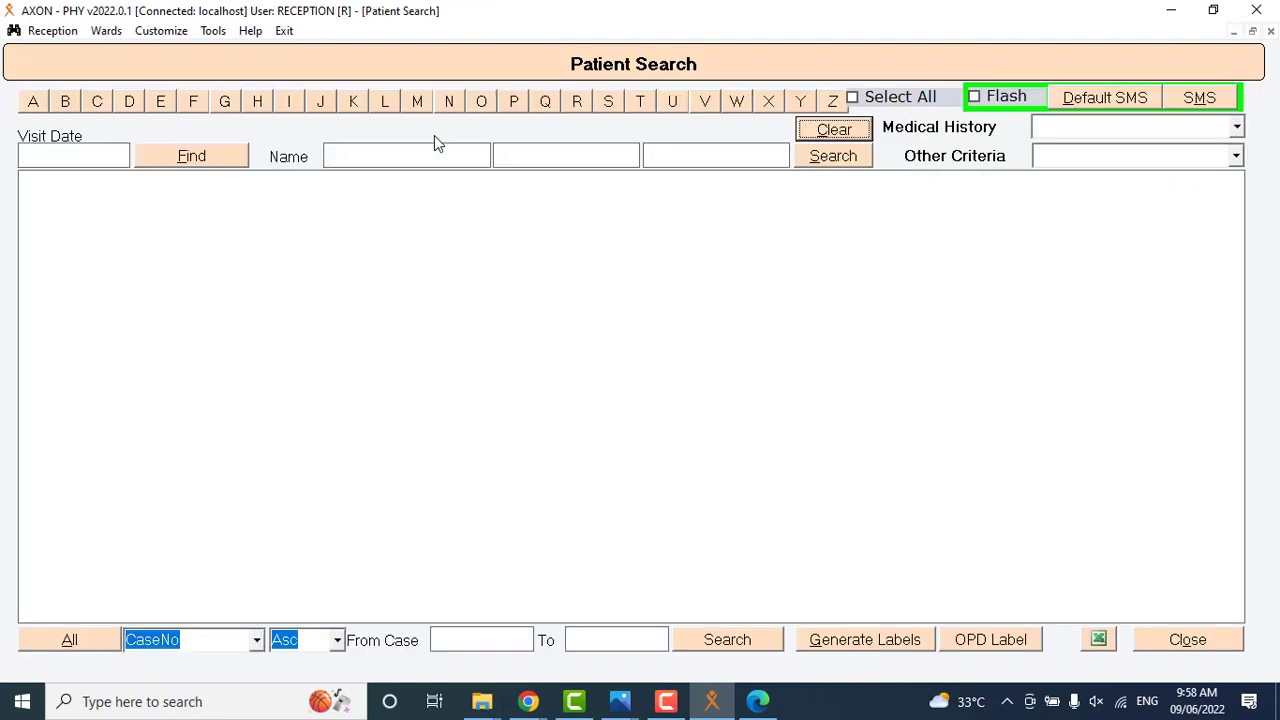
left_click(409, 157)
type("Meena")
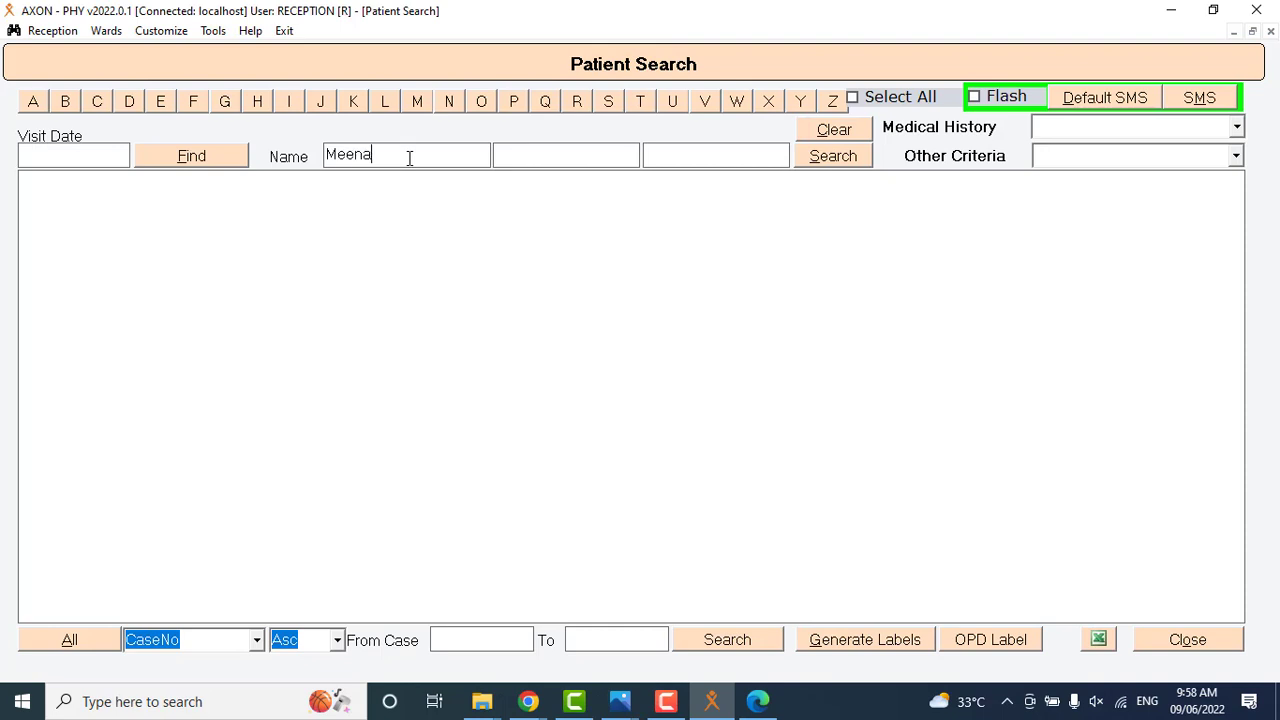
left_click(846, 160)
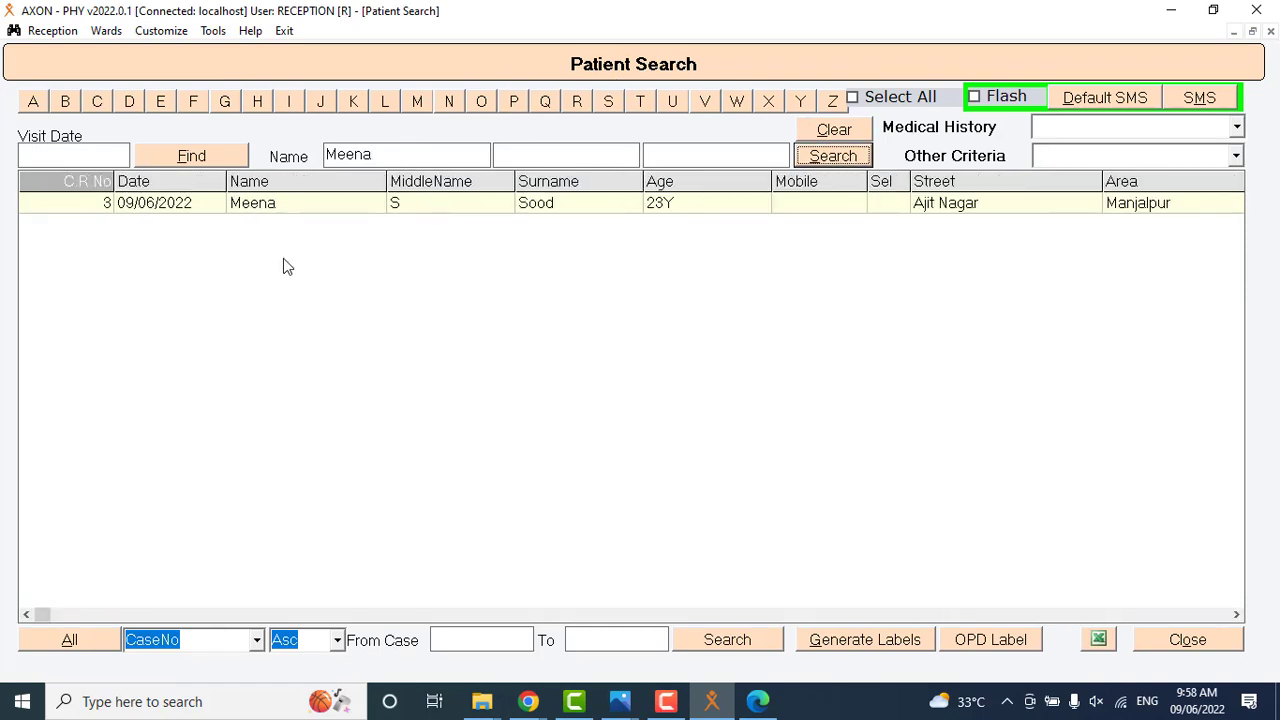
double_click(263, 211)
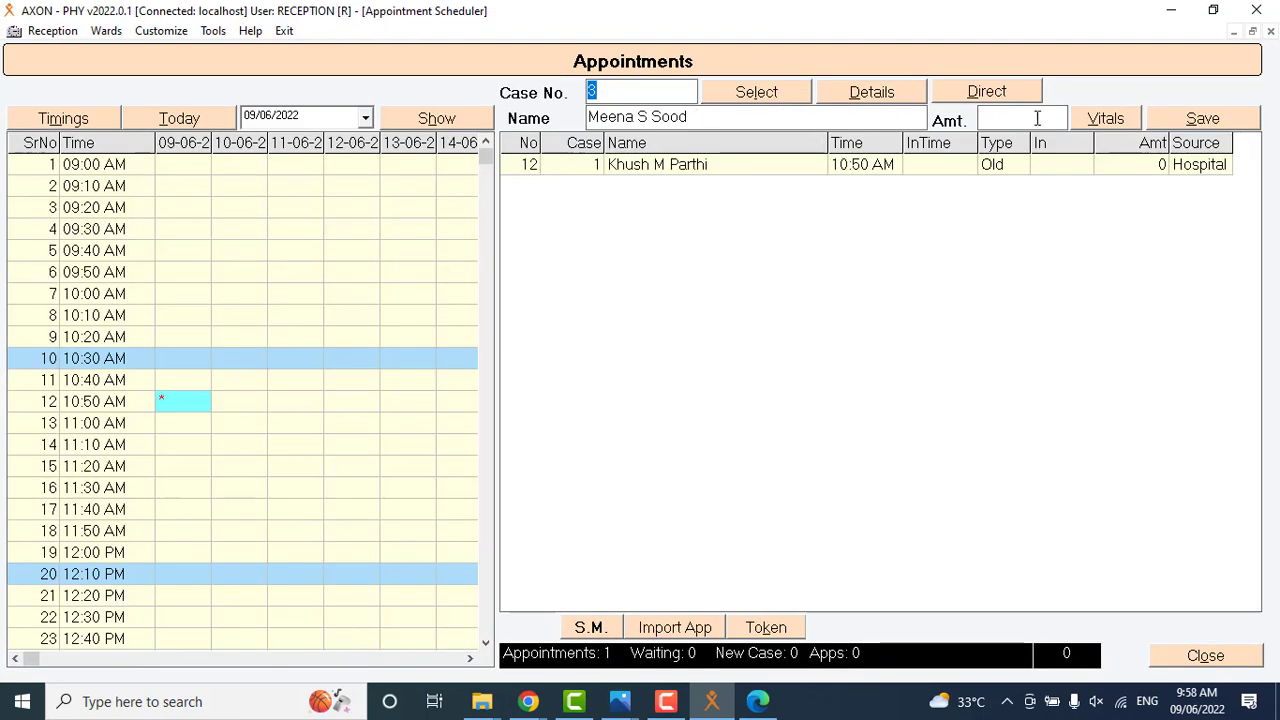
Record the selected patient's vitals with pulse 70 and weight 60, and book the 11:10 AM slot on 09/06/2022.
left_click(1108, 120)
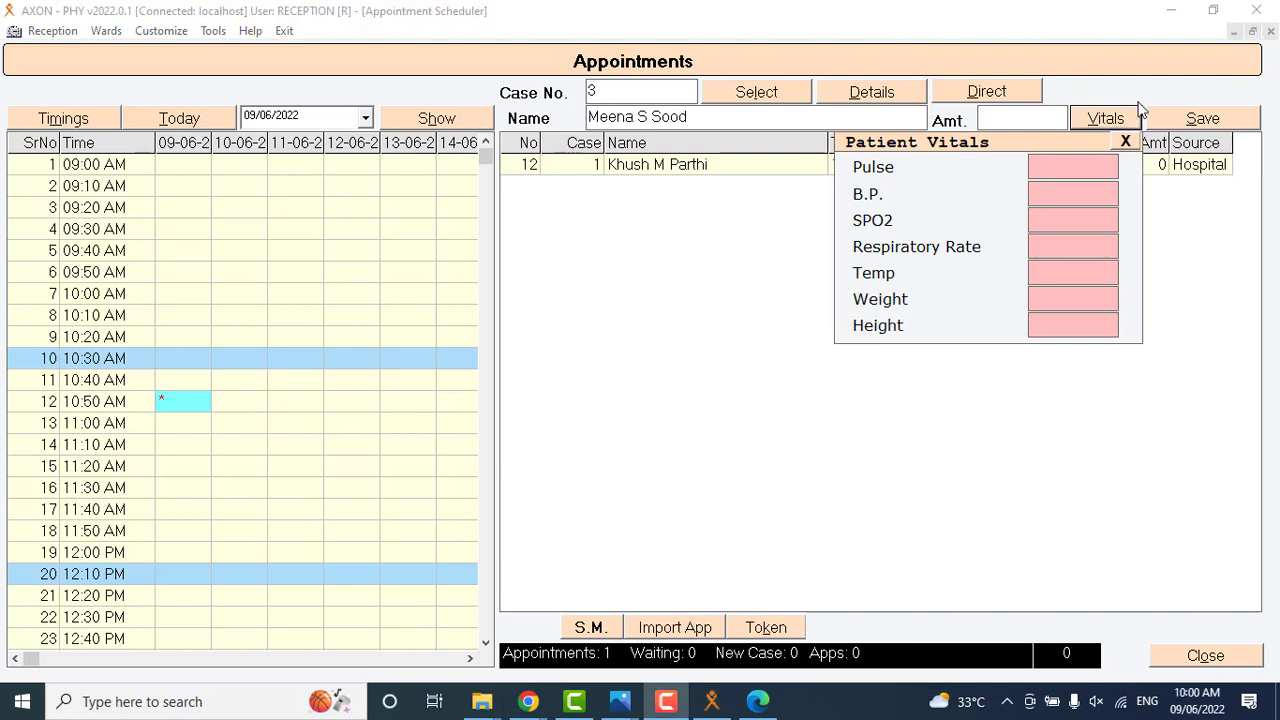
left_click(1049, 171)
type("70")
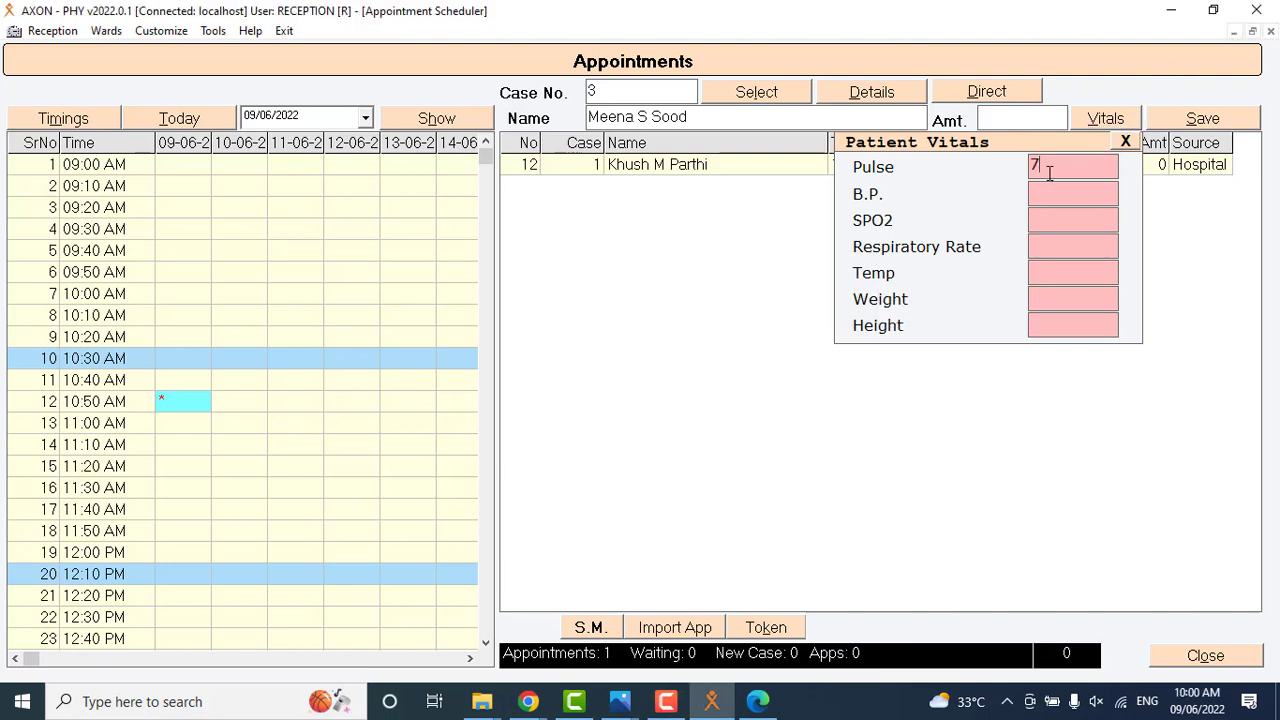
left_click(1061, 307)
type("60")
left_click(1123, 142)
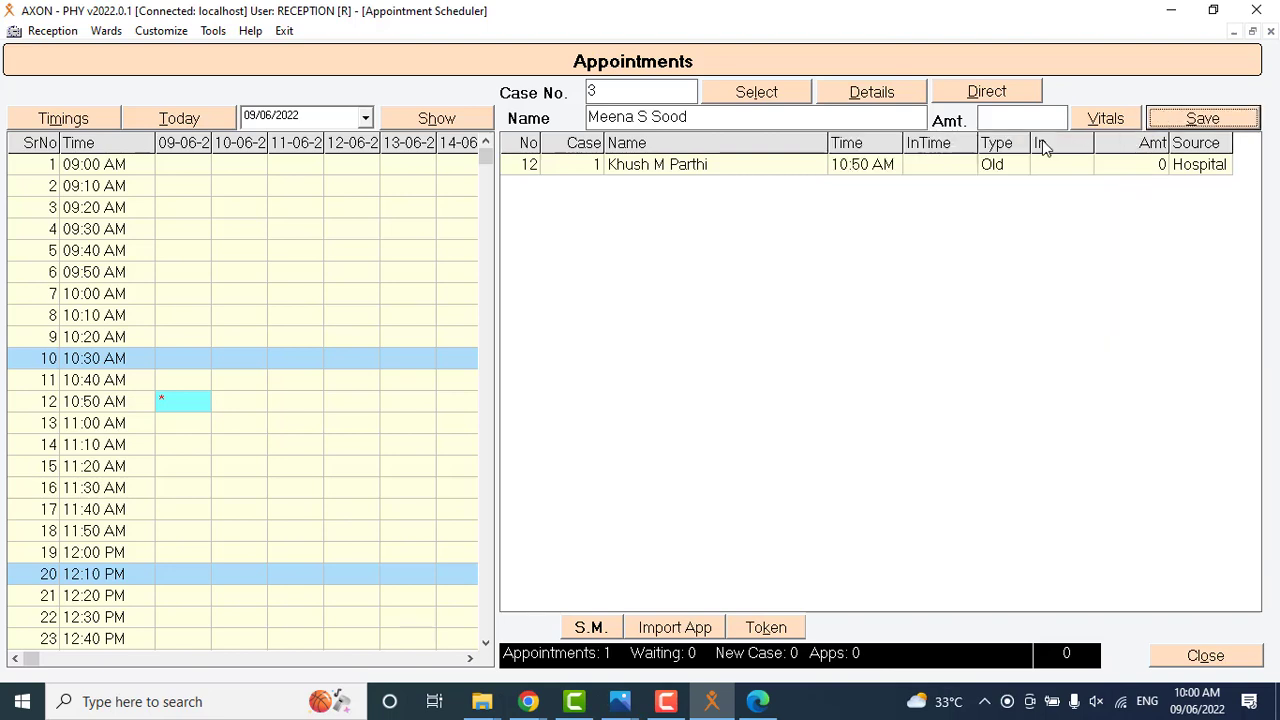
left_click(181, 447)
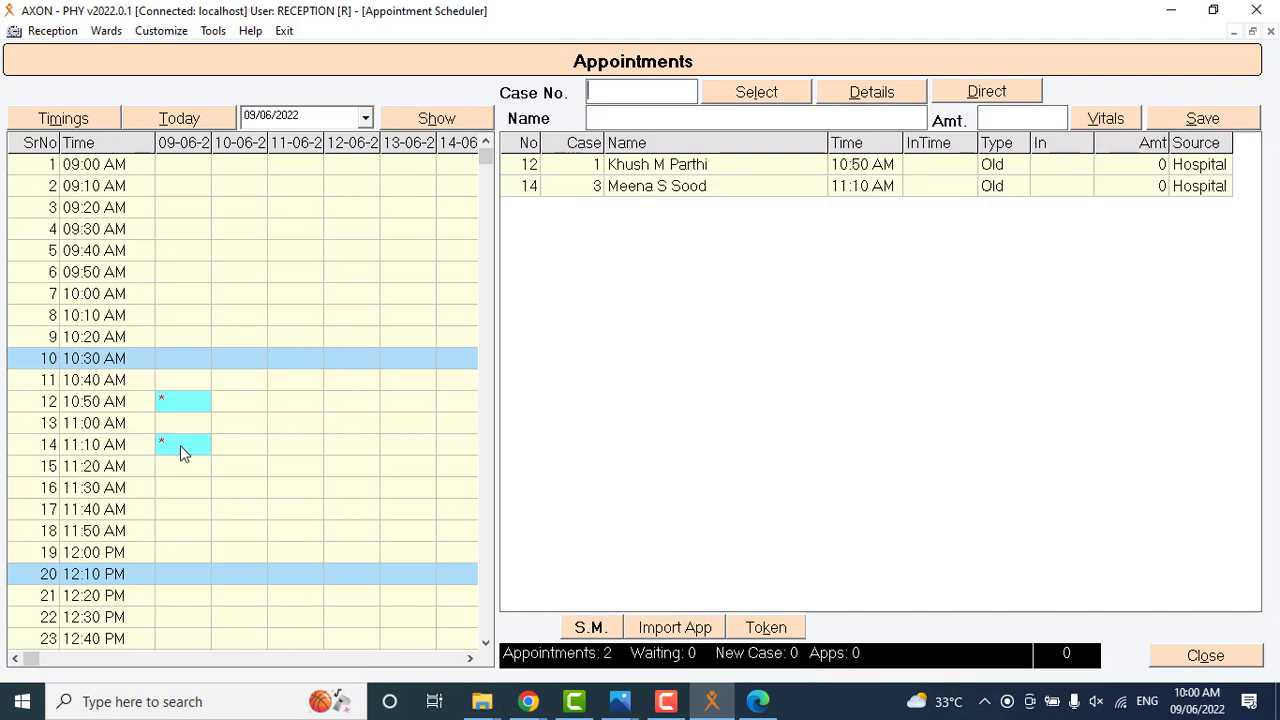
Enter an unregistered patient's full name without a case number and book the 11:40 AM slot on 09/06/2022.
left_click(699, 347)
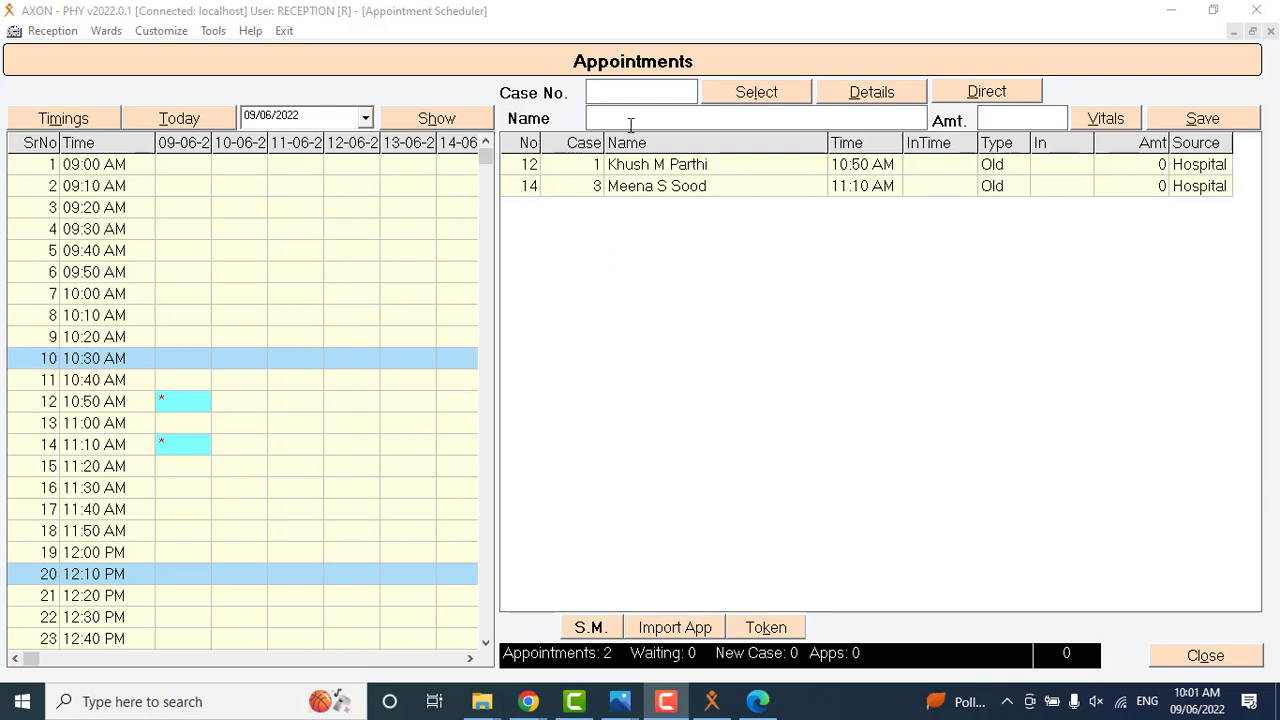
left_click(630, 93)
left_click(606, 117)
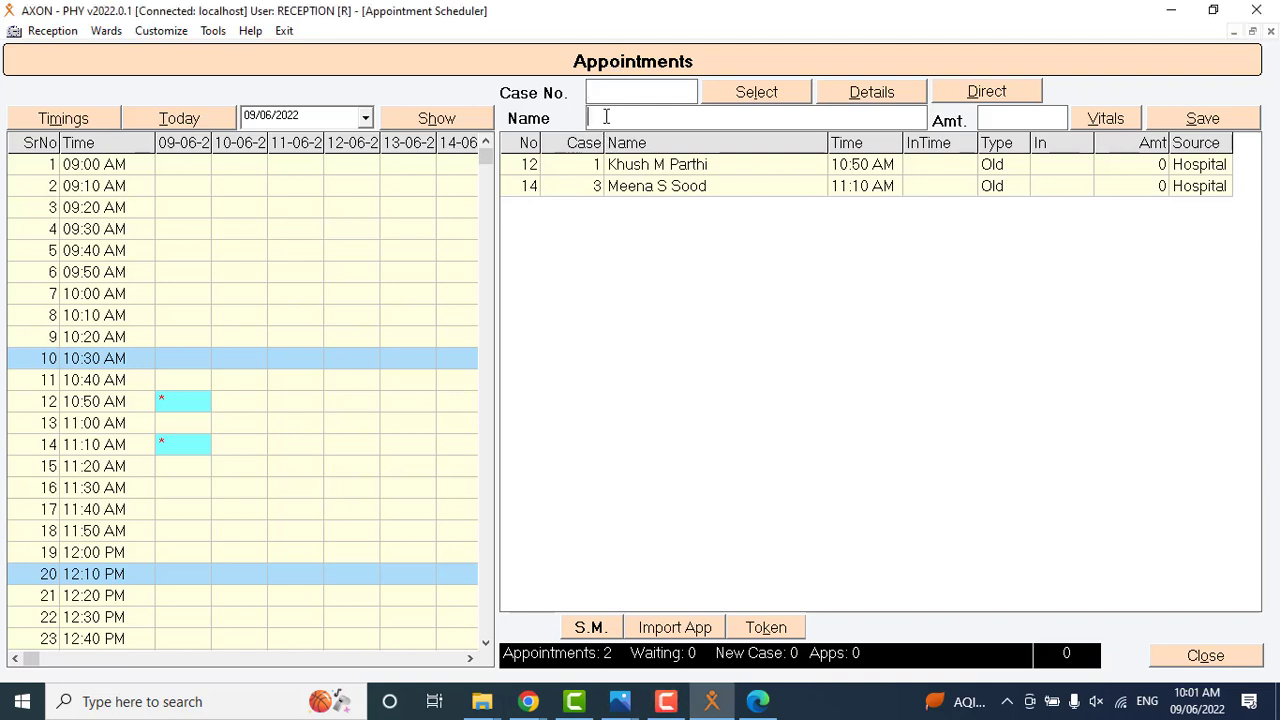
double_click(183, 511)
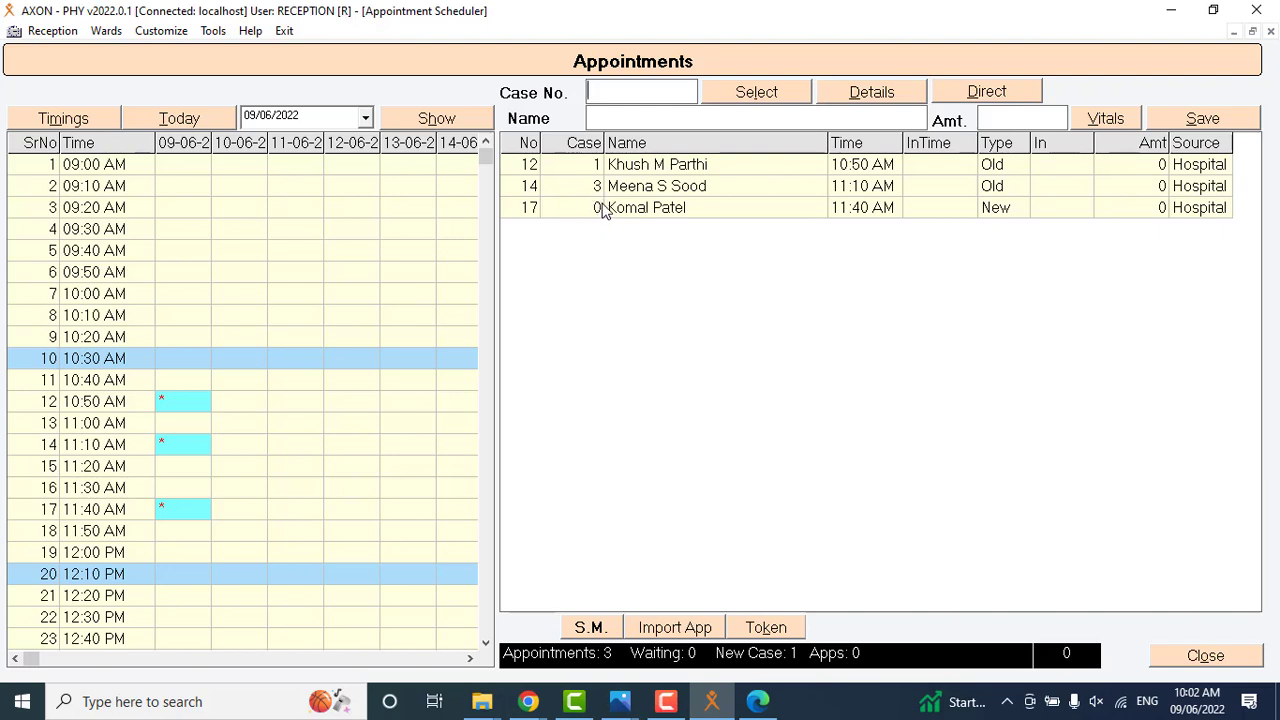
Register the new patient from the 11:40 AM appointment with age 25 y and close the registration form.
key("F10")
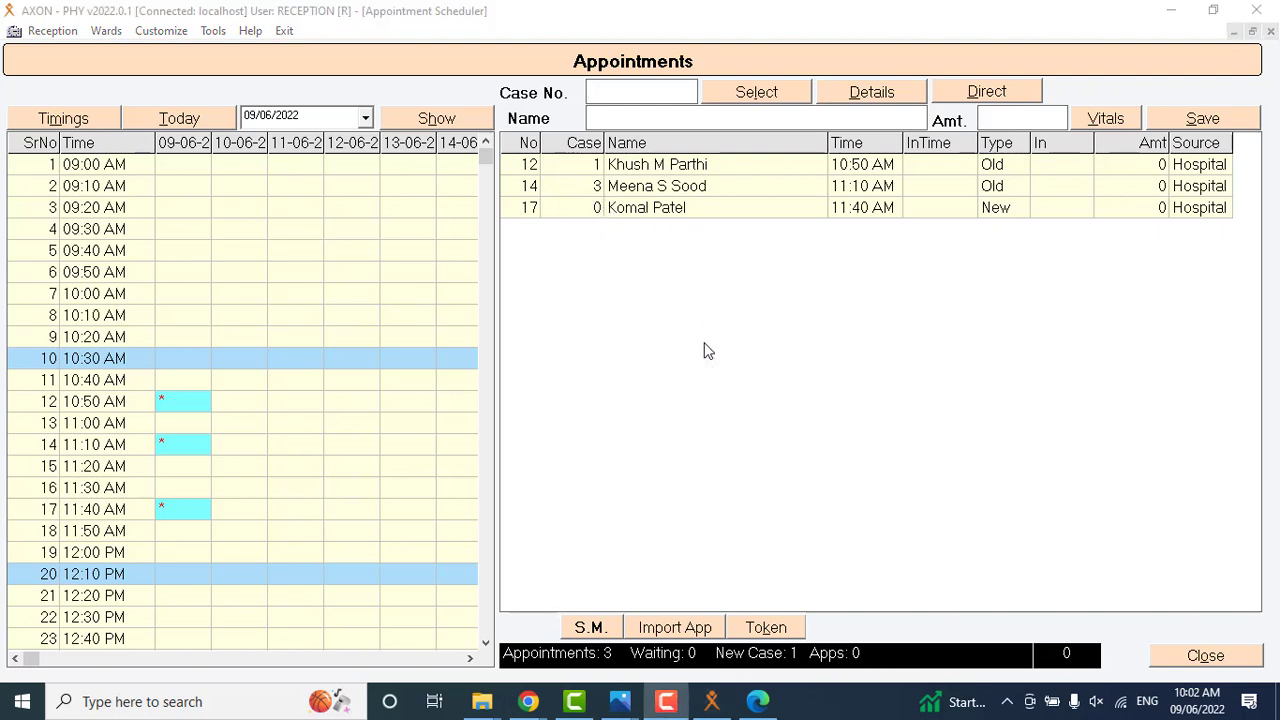
left_click(619, 217)
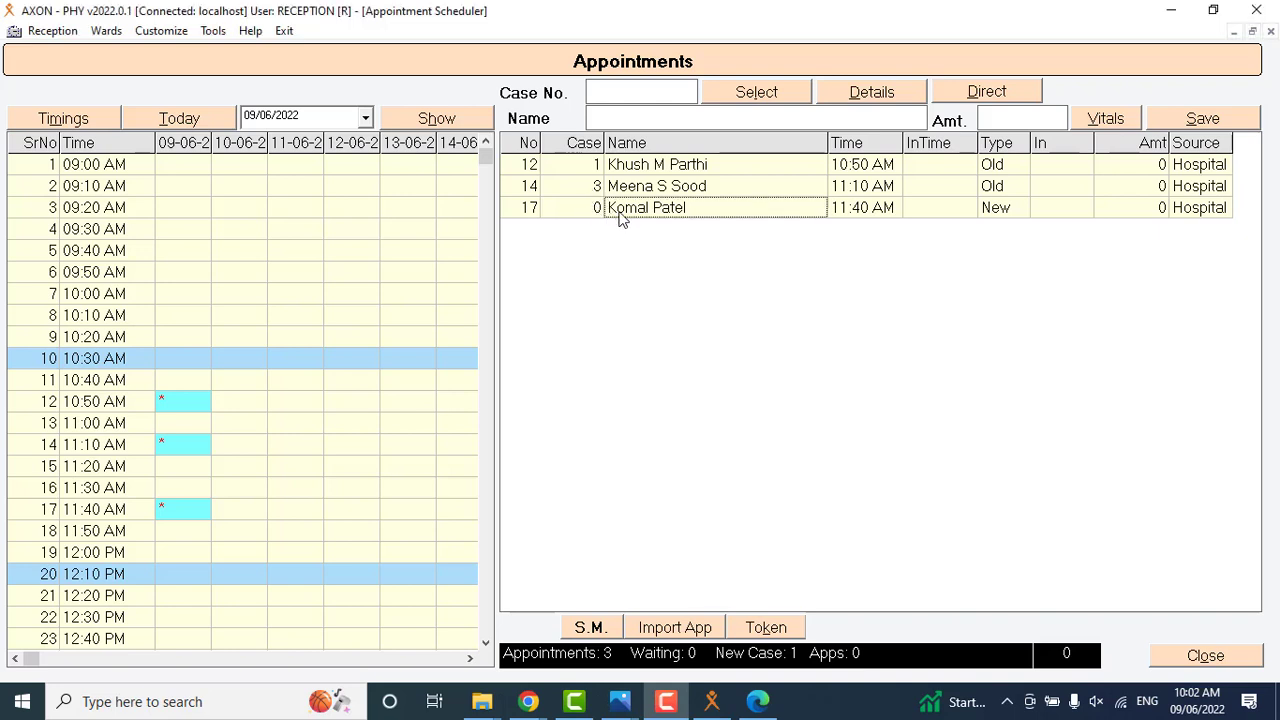
double_click(619, 217)
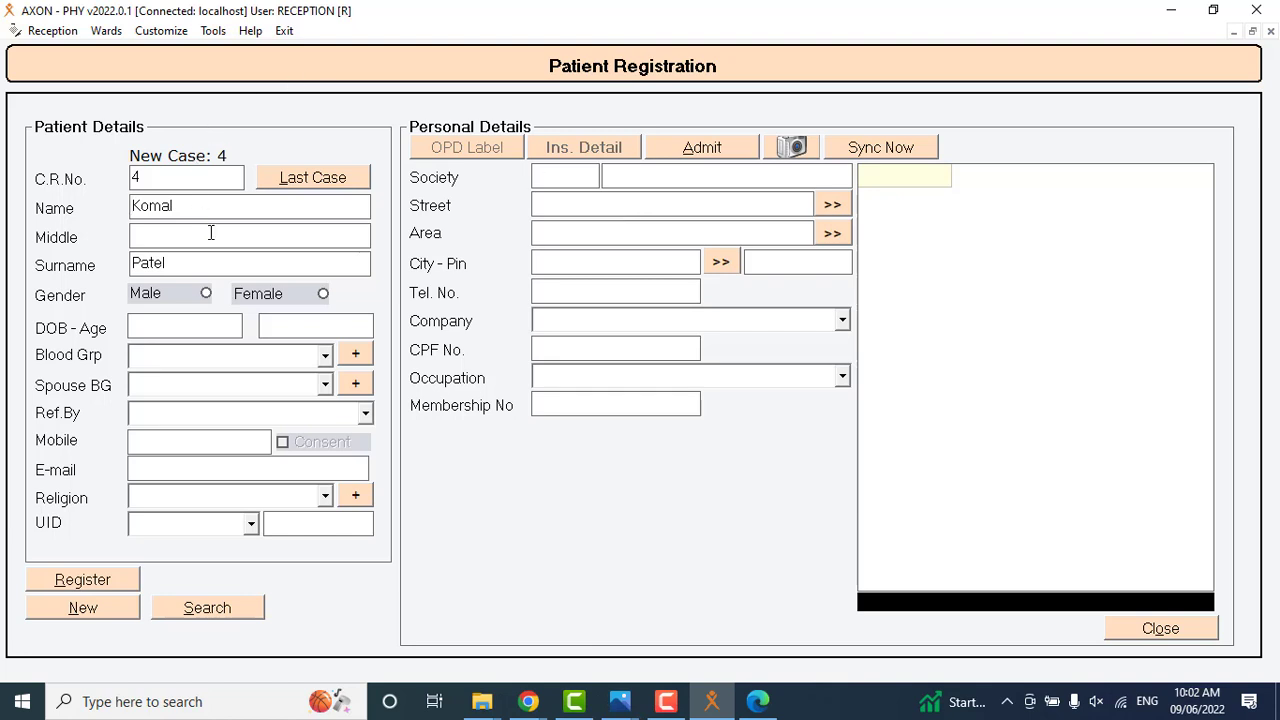
left_click(290, 330)
type("25 y")
left_click(103, 587)
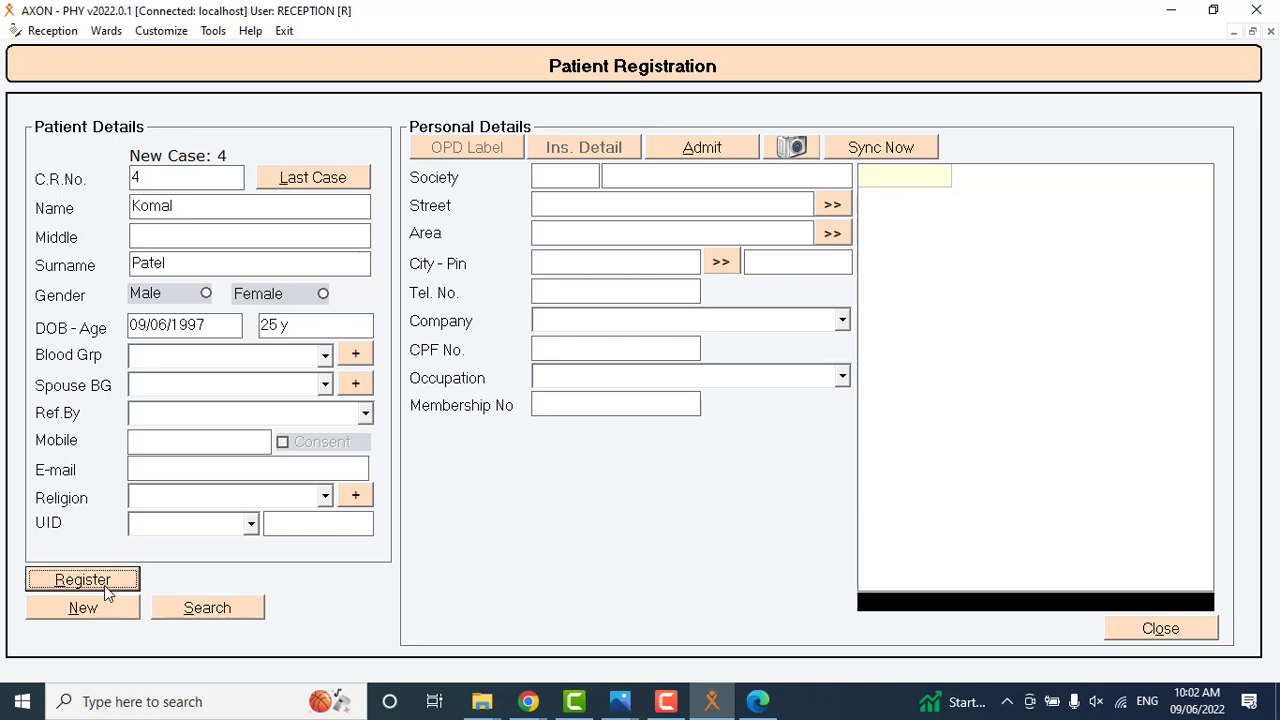
left_click(1161, 629)
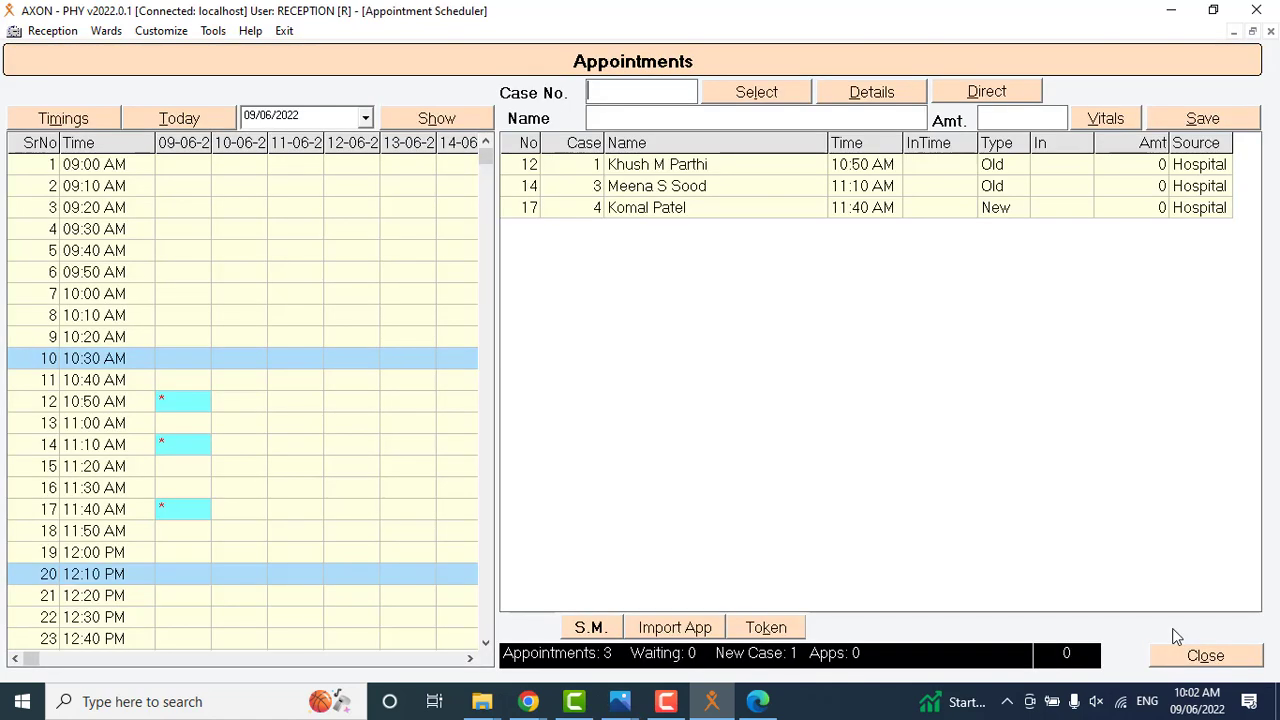
Record pulse 65 and weight 70 as vitals for the patient booked at 11:40 AM and save the appointment.
double_click(632, 216)
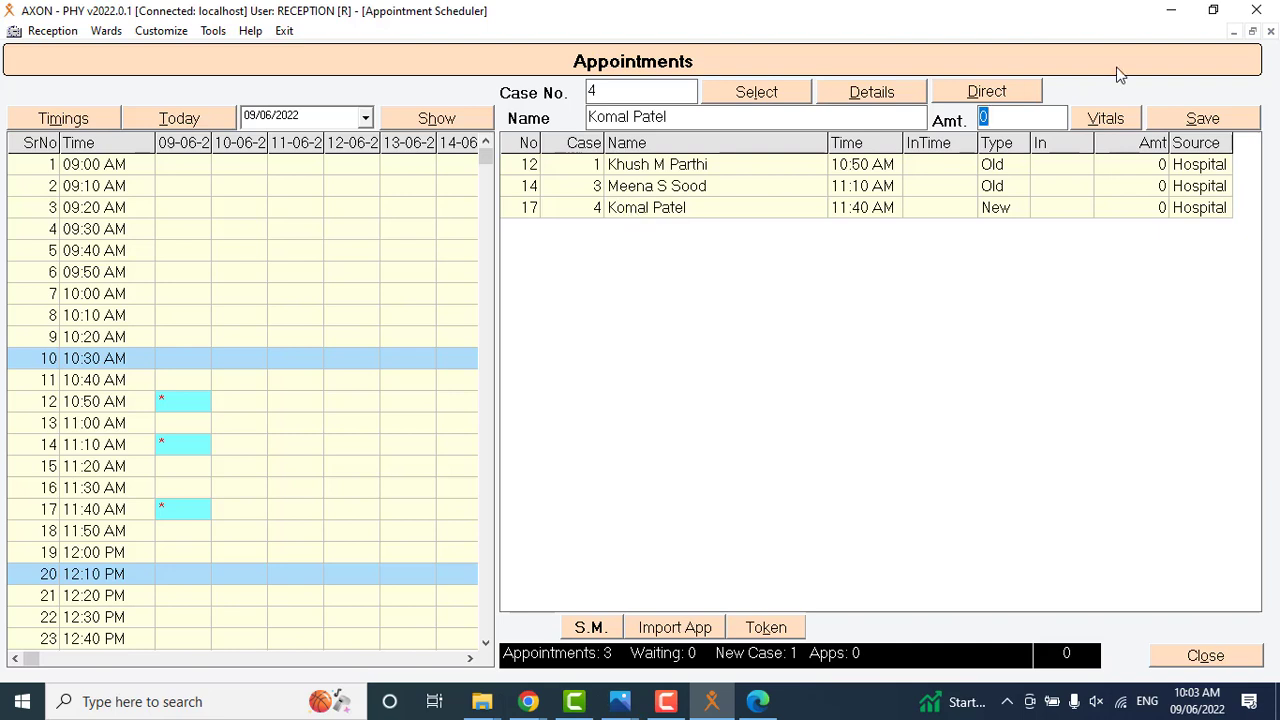
left_click(1090, 116)
left_click(1046, 169)
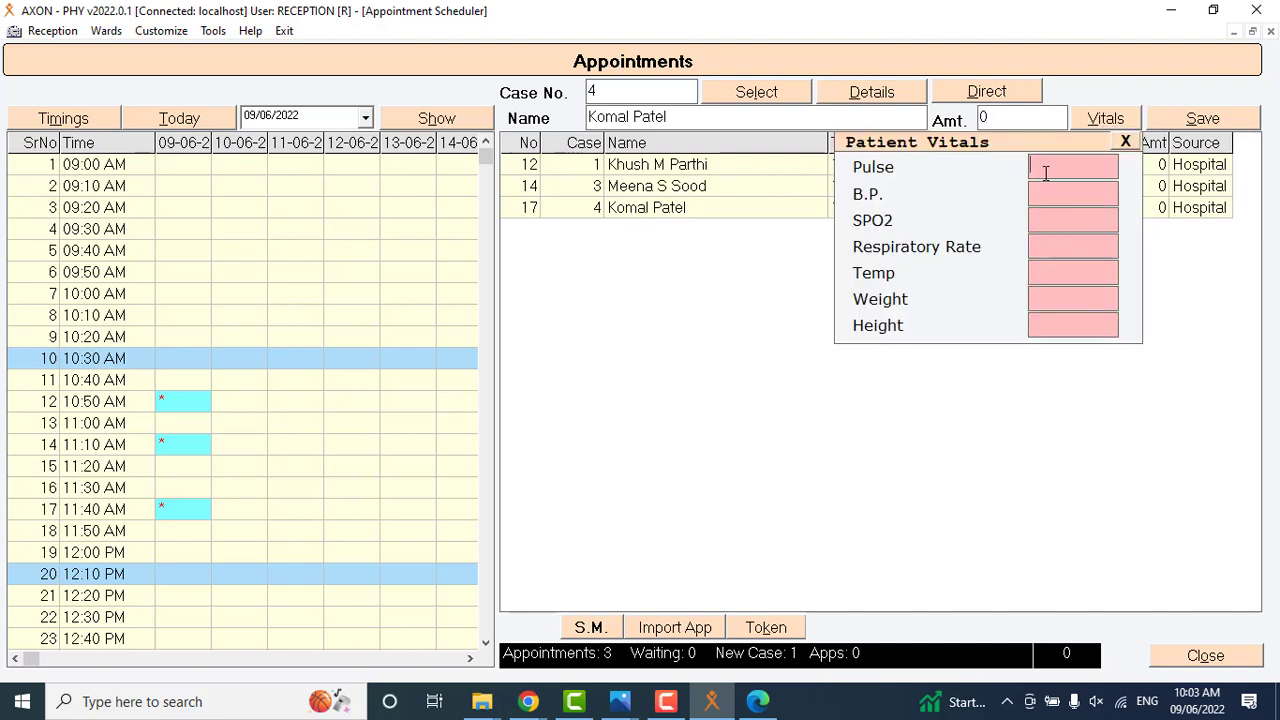
type("65")
left_click(1069, 297)
type("70")
left_click(1190, 119)
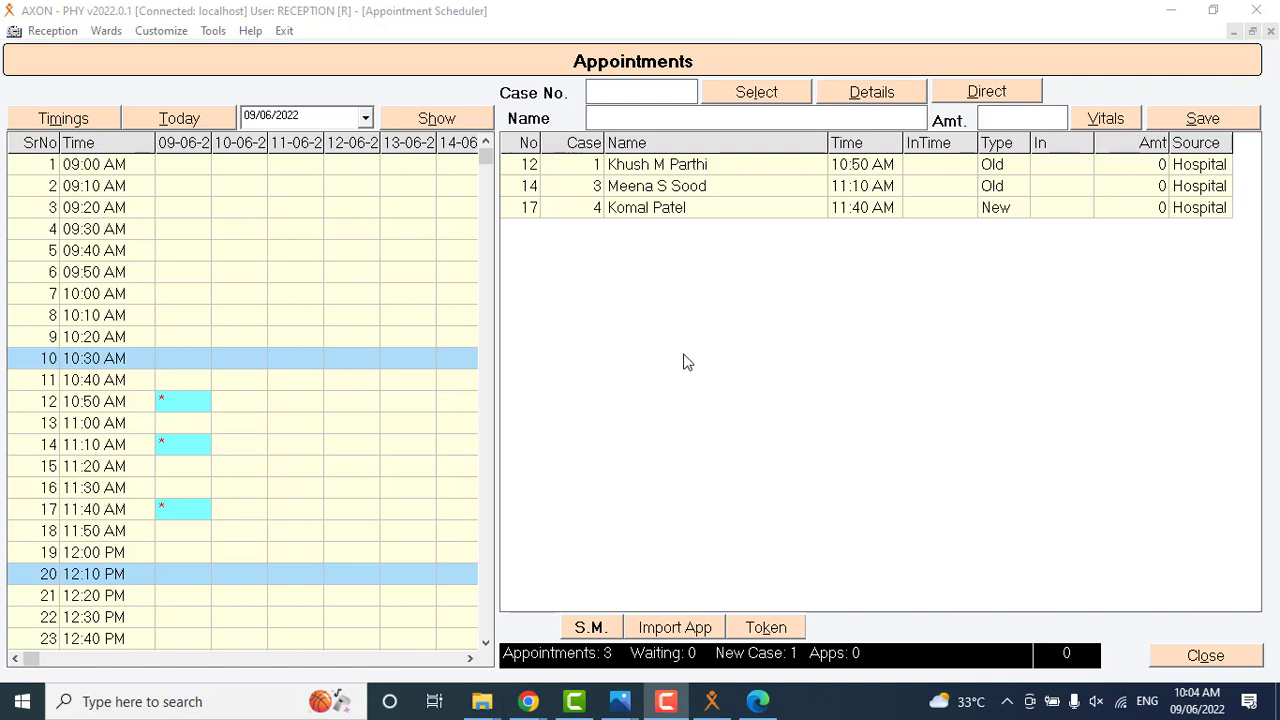
Reschedule the 10:50 AM appointment to the 12:30 PM slot on the same day and close the appointment scheduler.
double_click(174, 404)
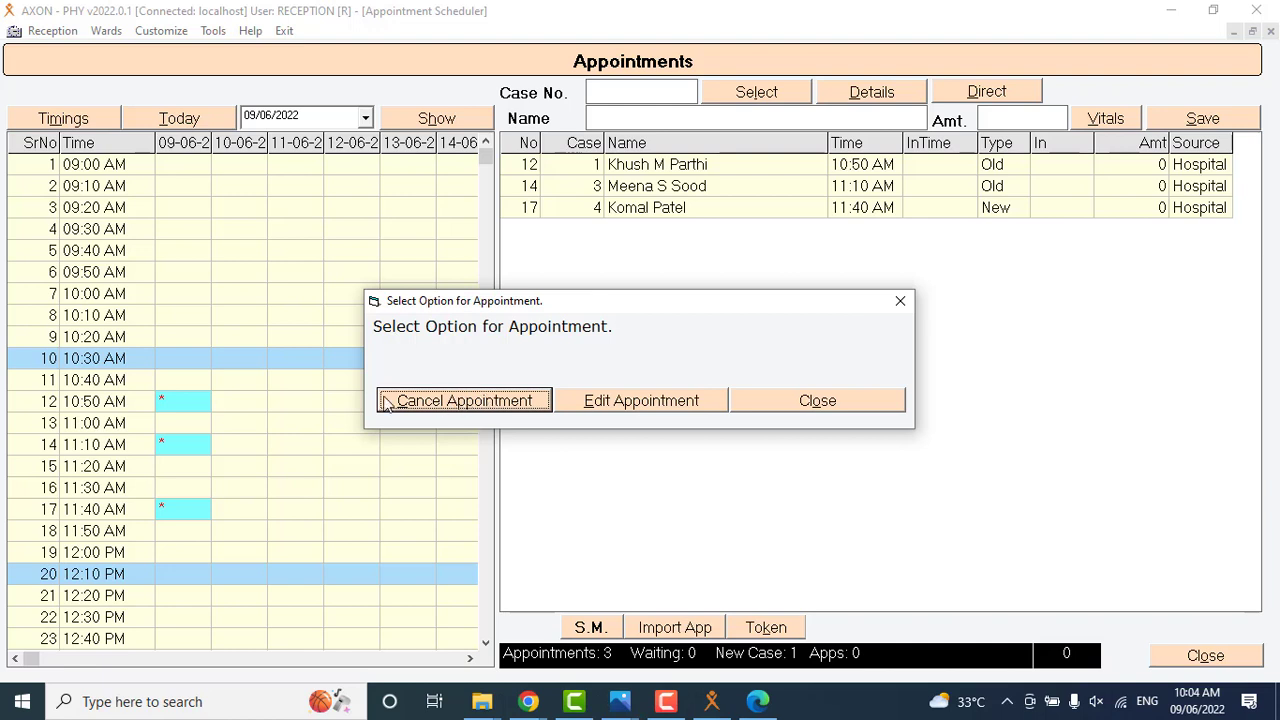
left_click(632, 409)
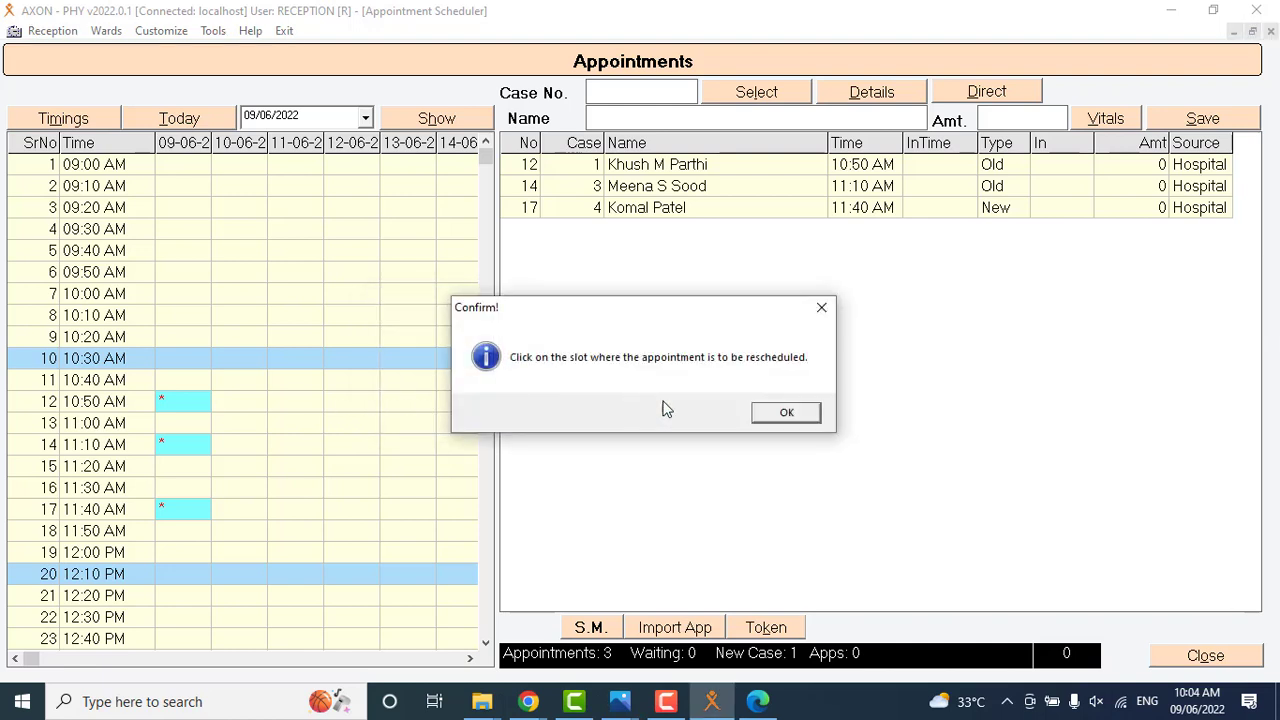
left_click(776, 414)
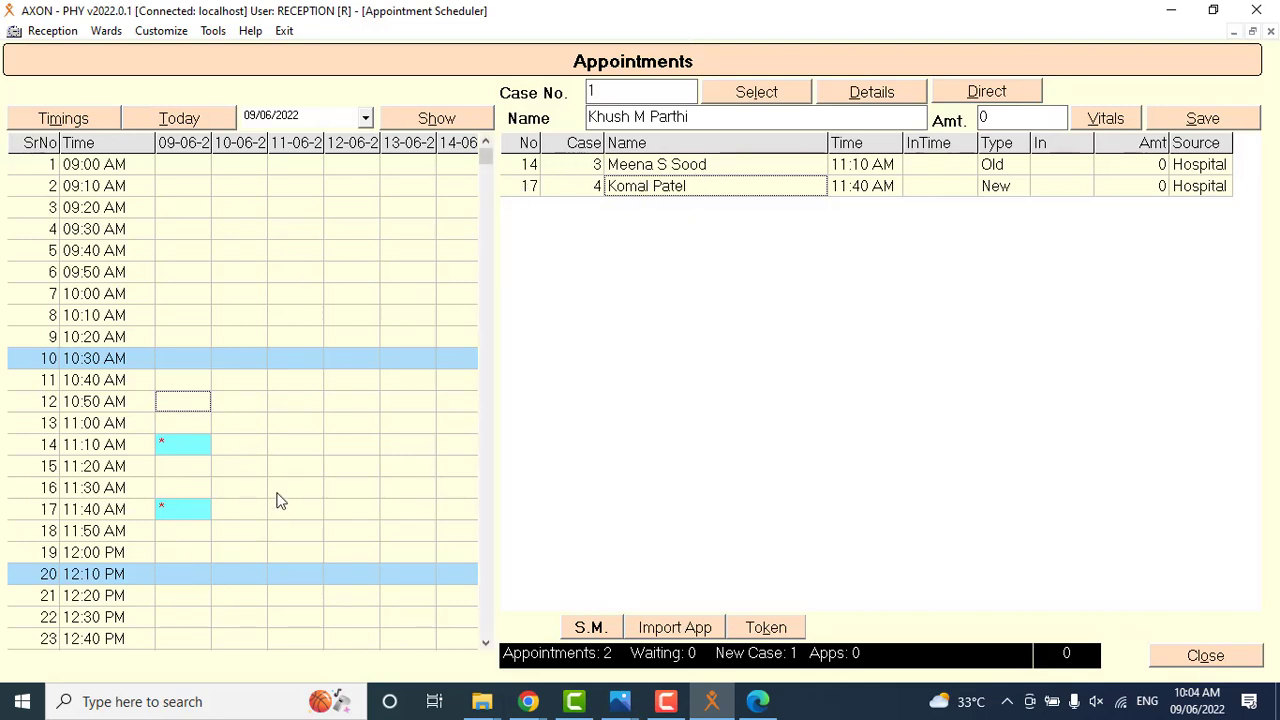
double_click(175, 624)
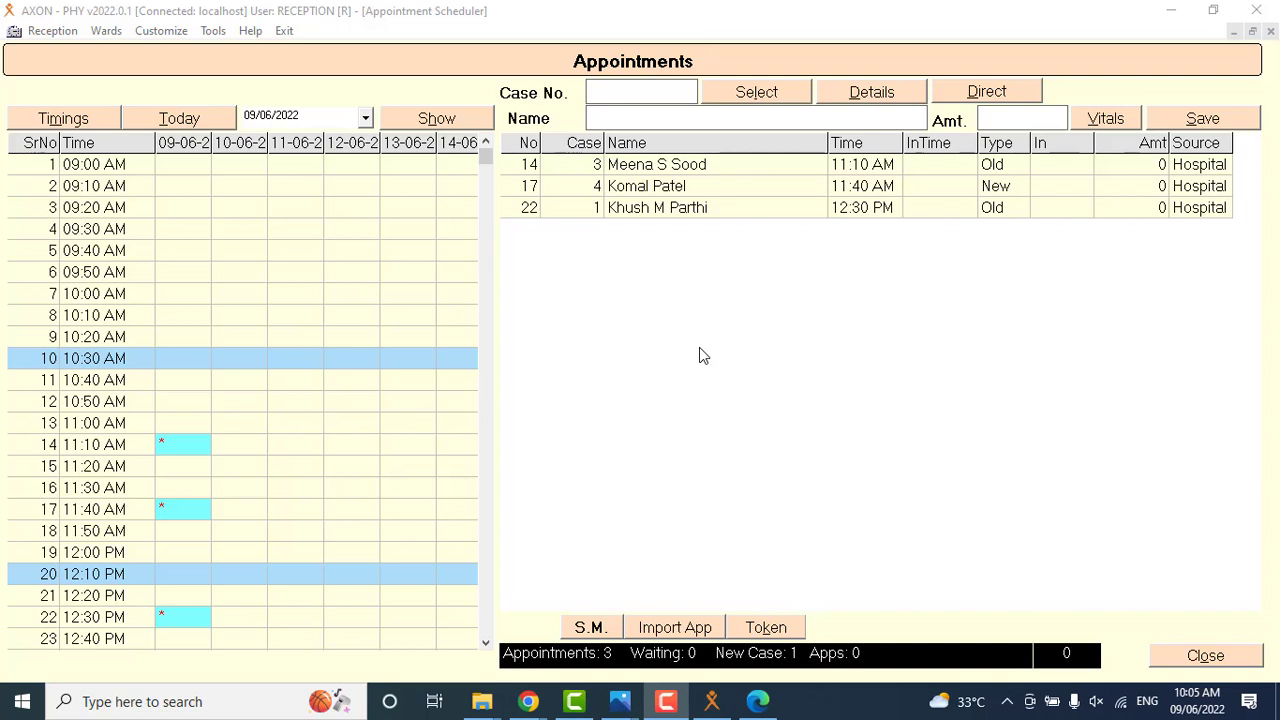
key("Escape")
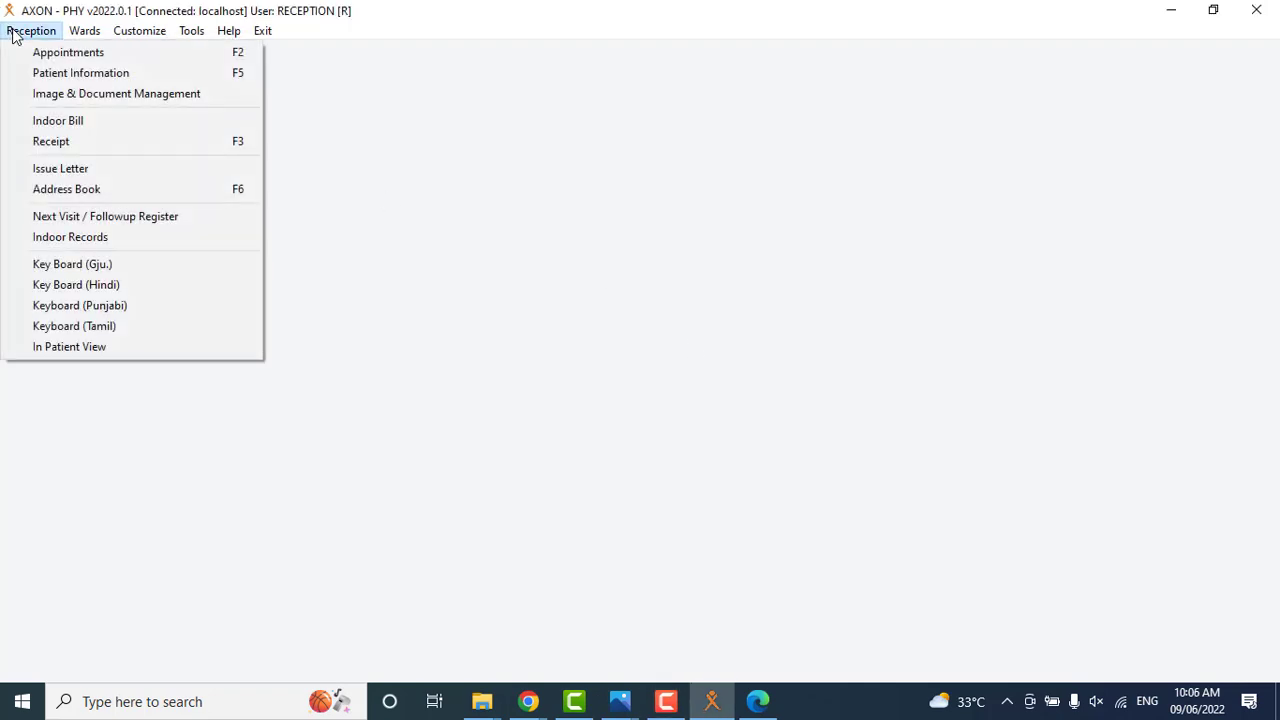
Open a new receipt and load the first patient's details by C.R. number.
left_click(49, 141)
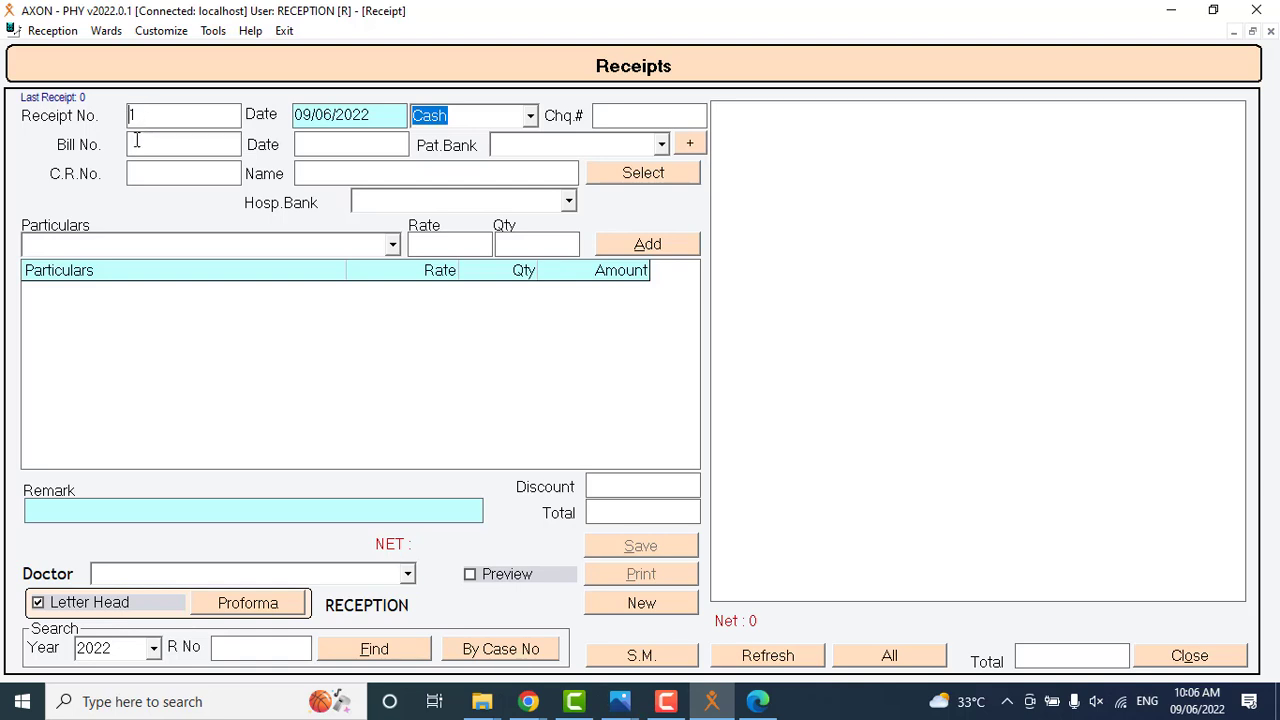
left_click(137, 170)
type("1")
key("Return")
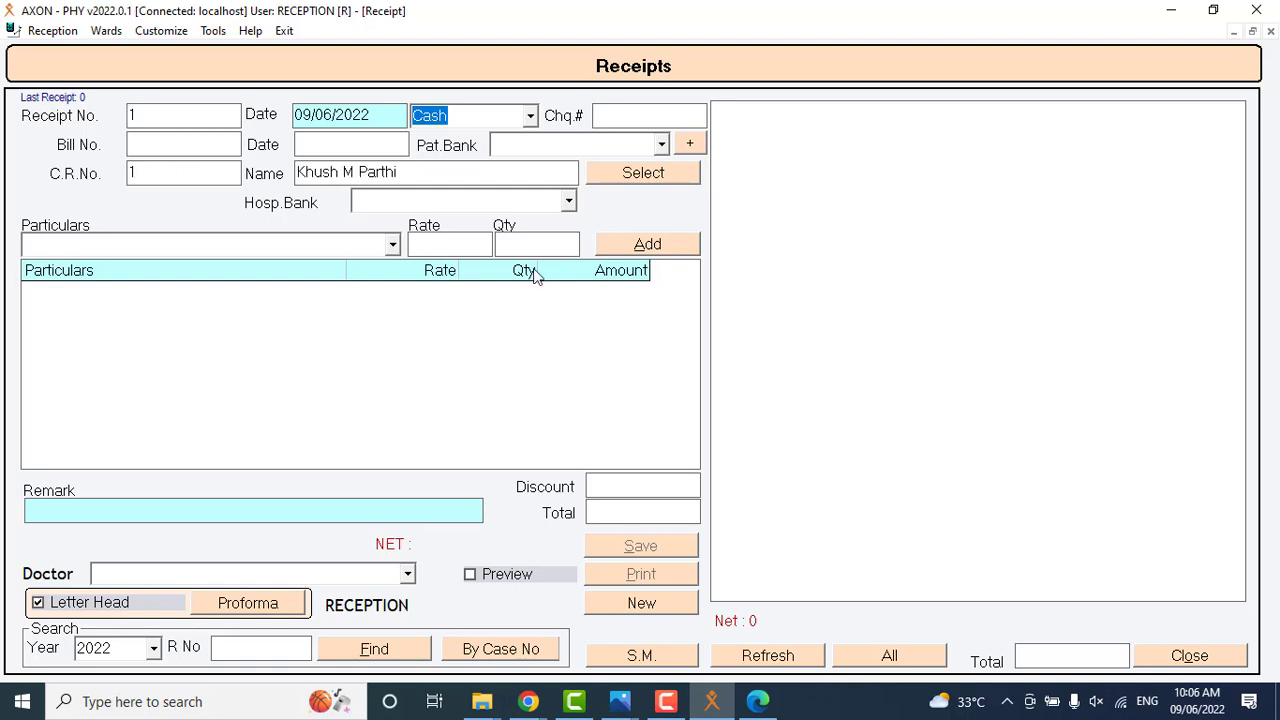
Add a CONSULTATION item at rate 150 to the patient's receipt.
left_click(392, 245)
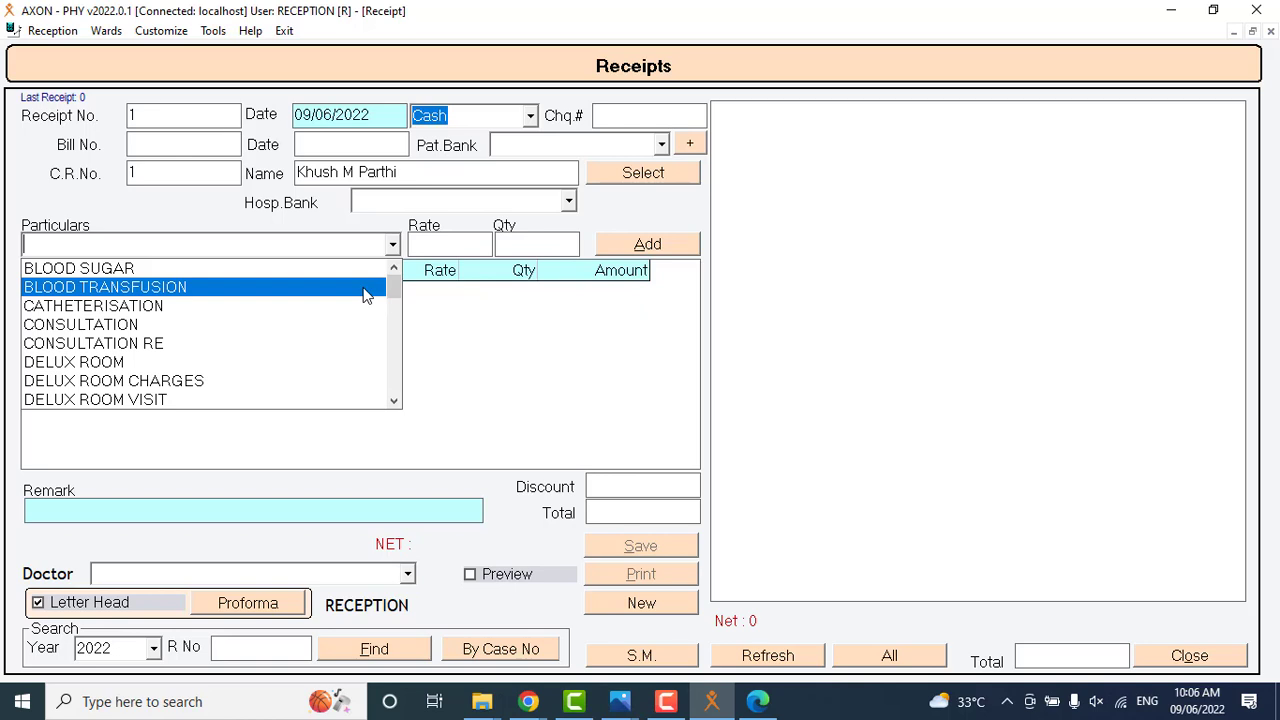
left_click(722, 350)
left_click(393, 245)
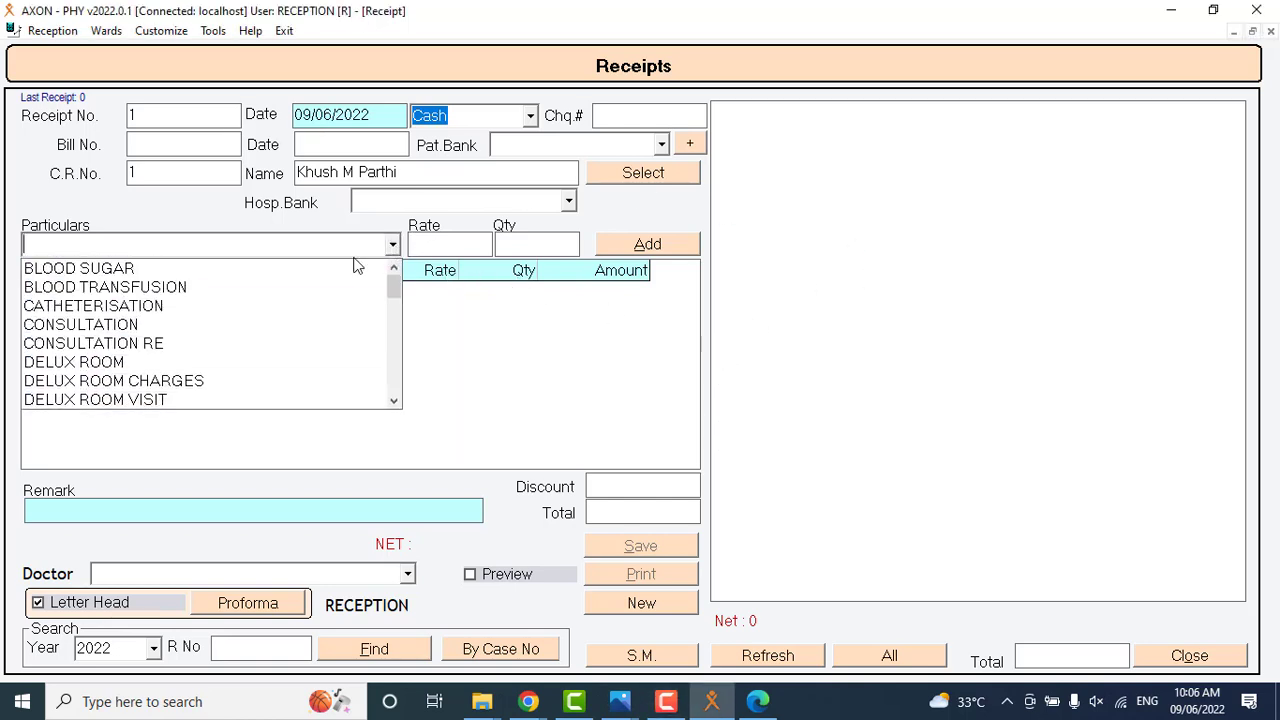
type("co")
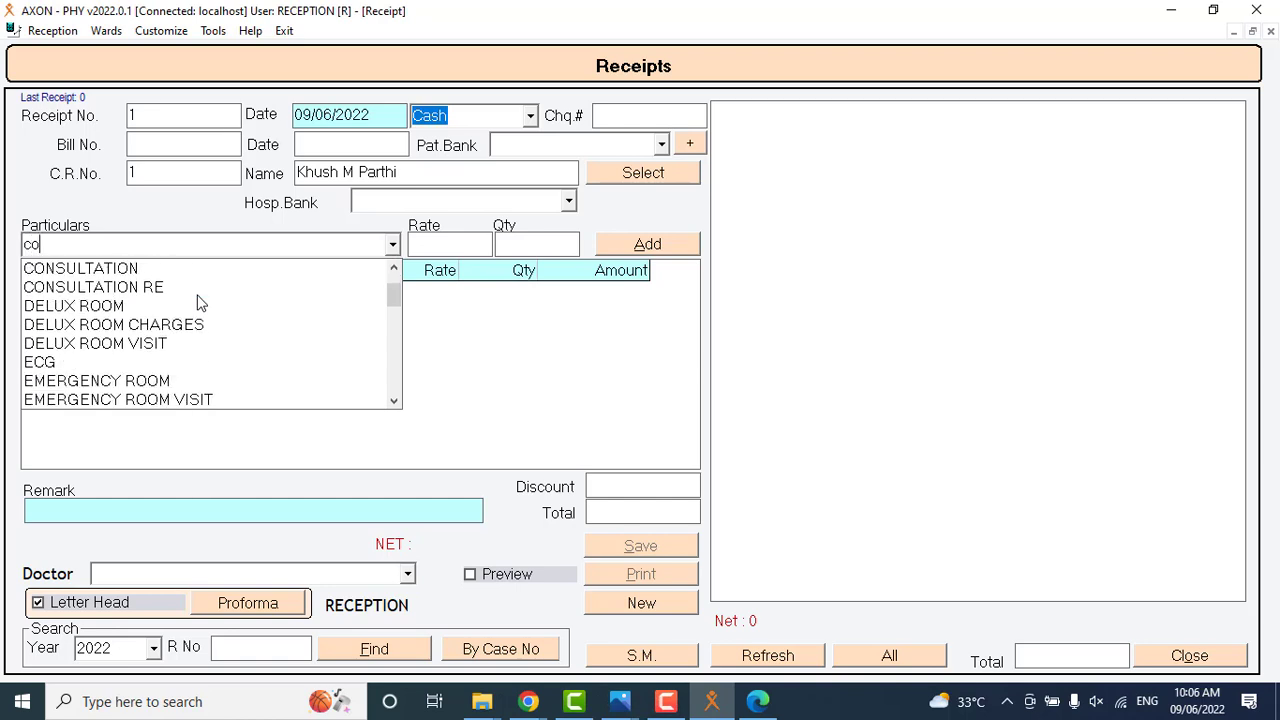
type("n")
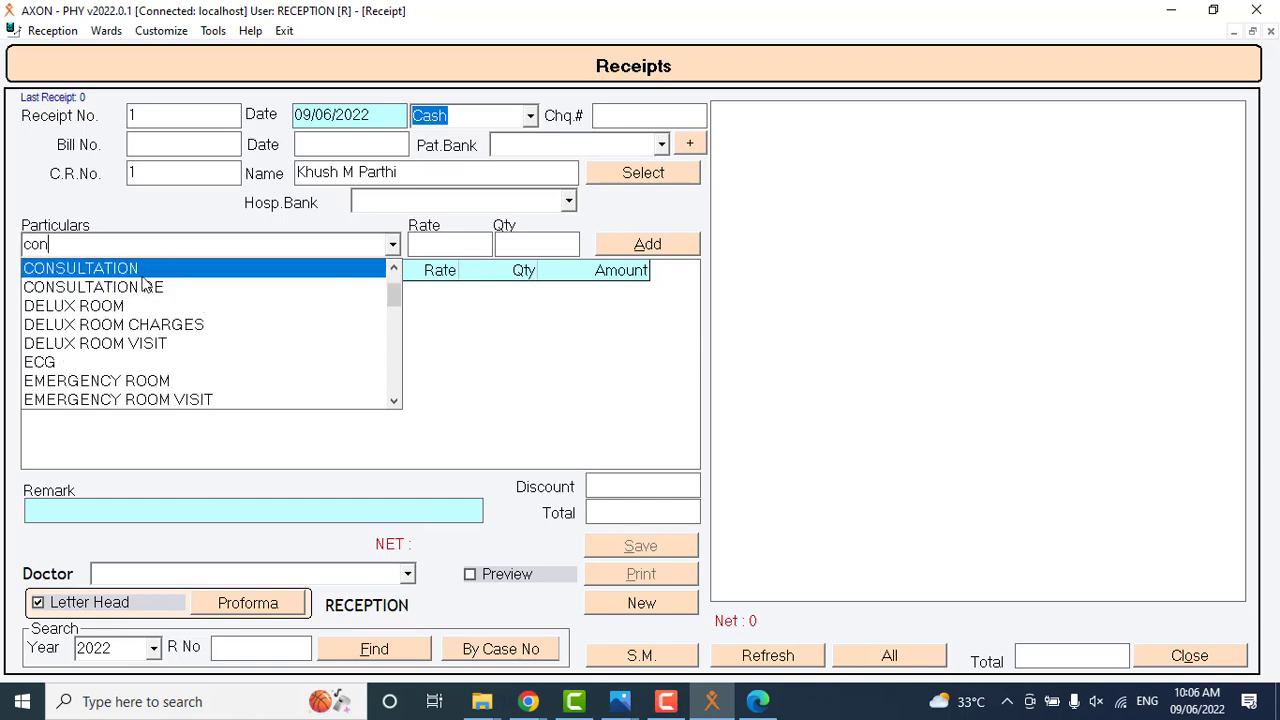
left_click(145, 270)
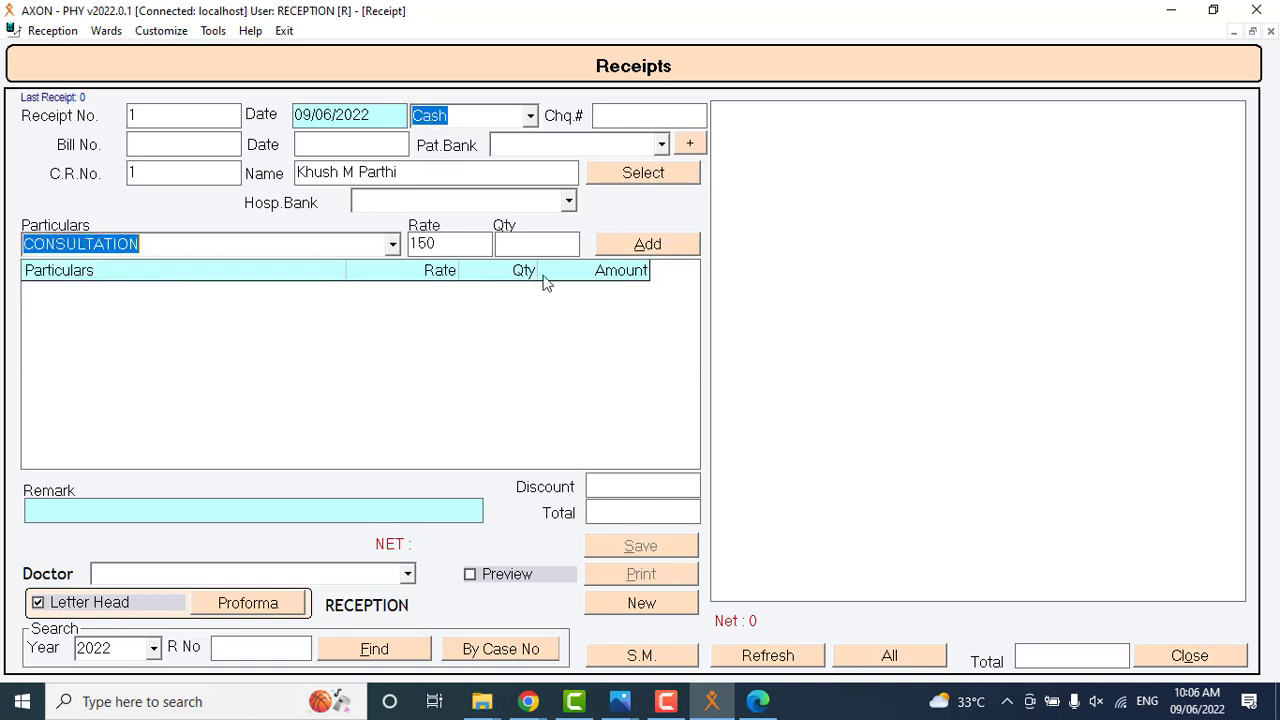
left_click(650, 245)
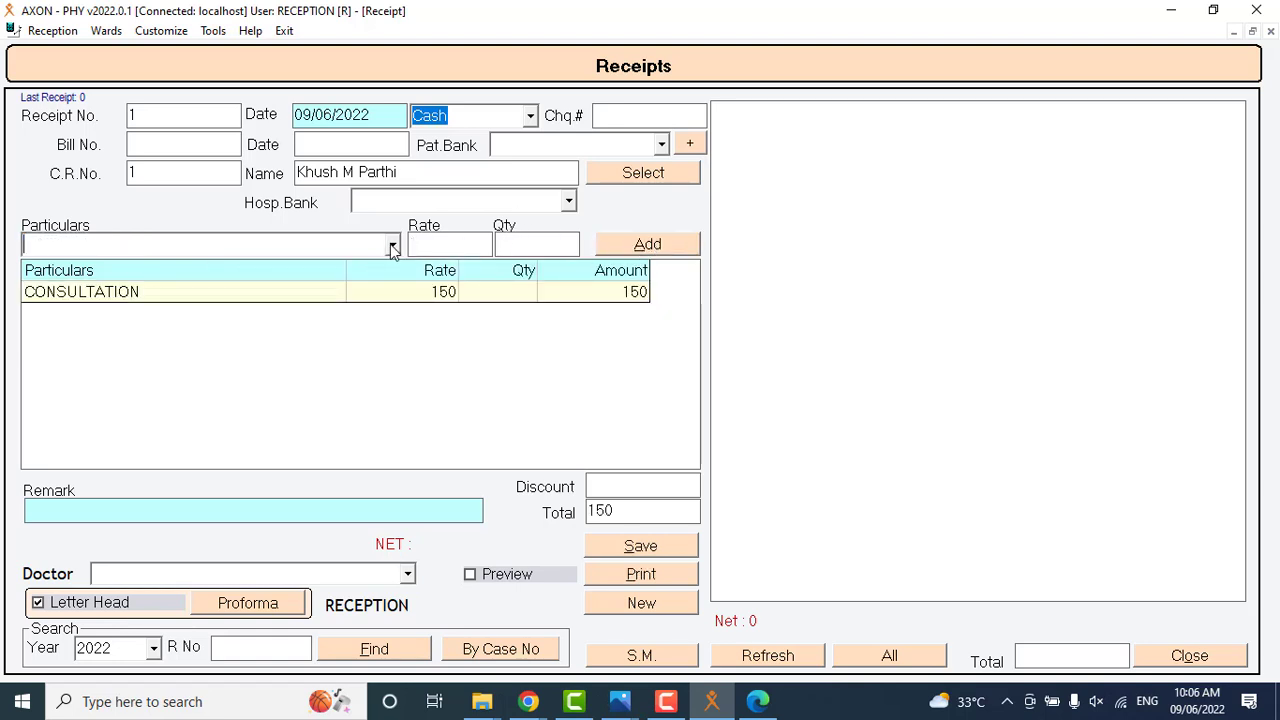
left_click(392, 247)
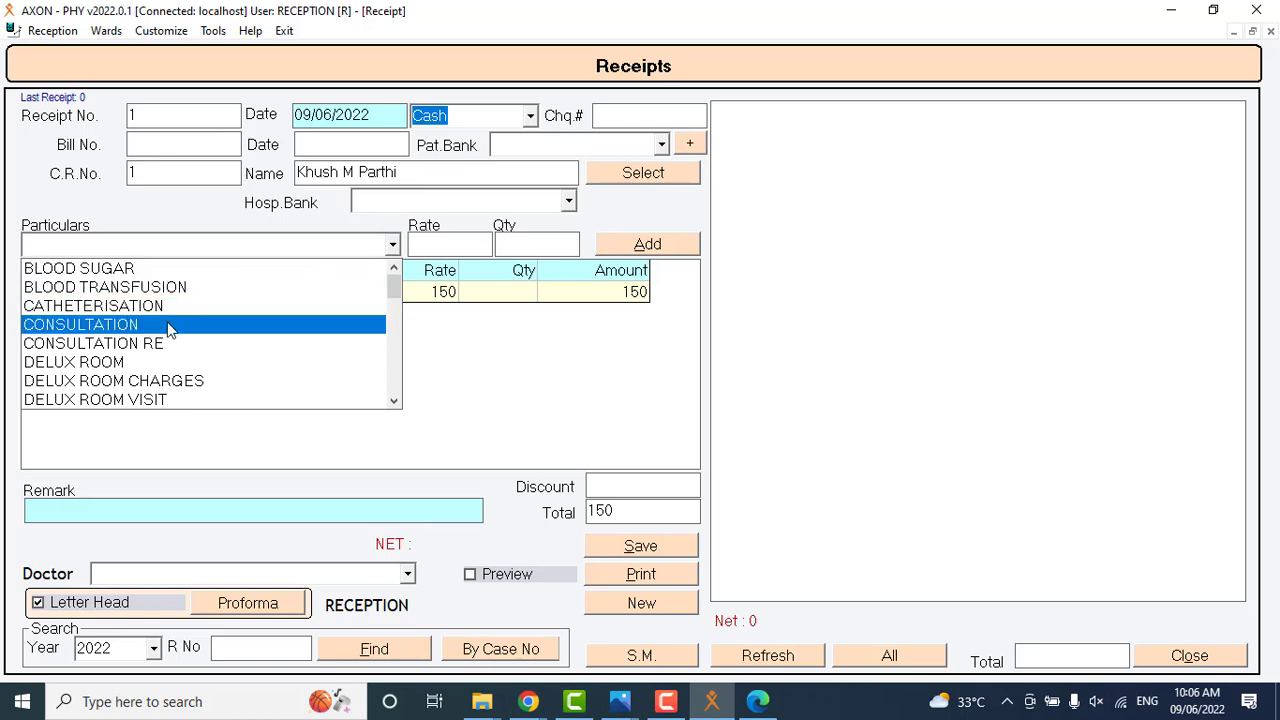
left_click(164, 336)
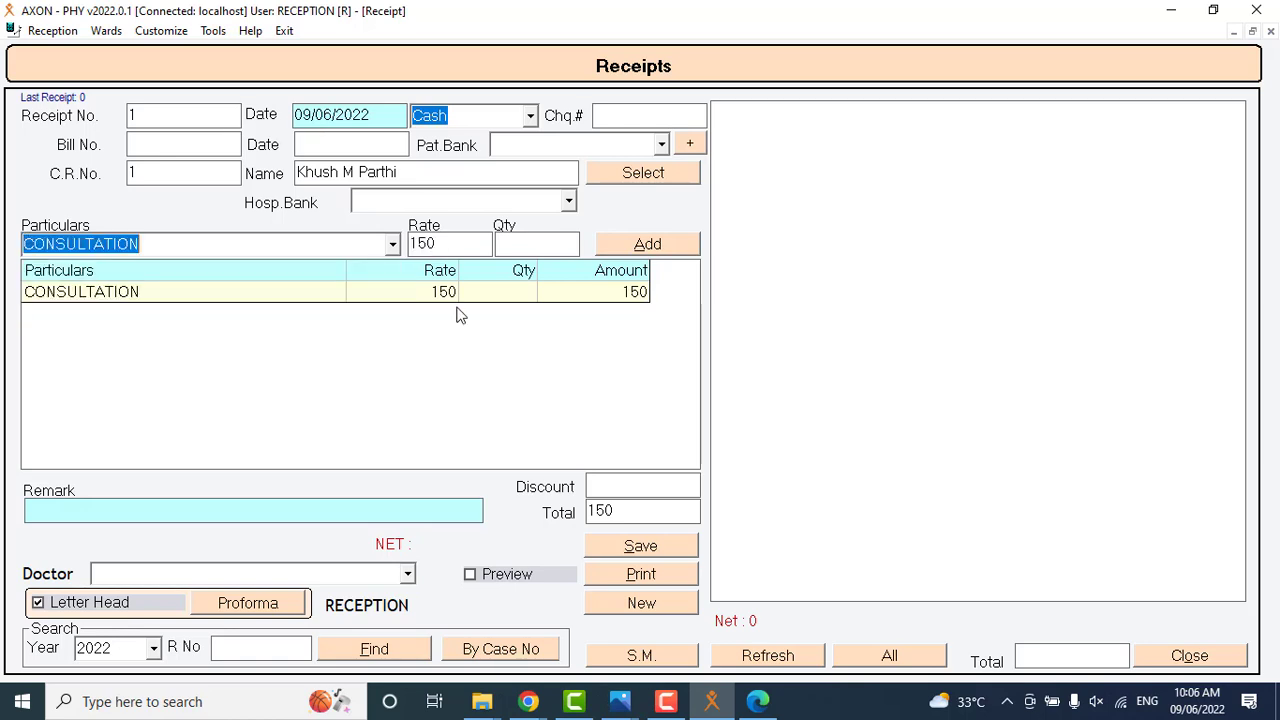
left_click(452, 249)
type("170")
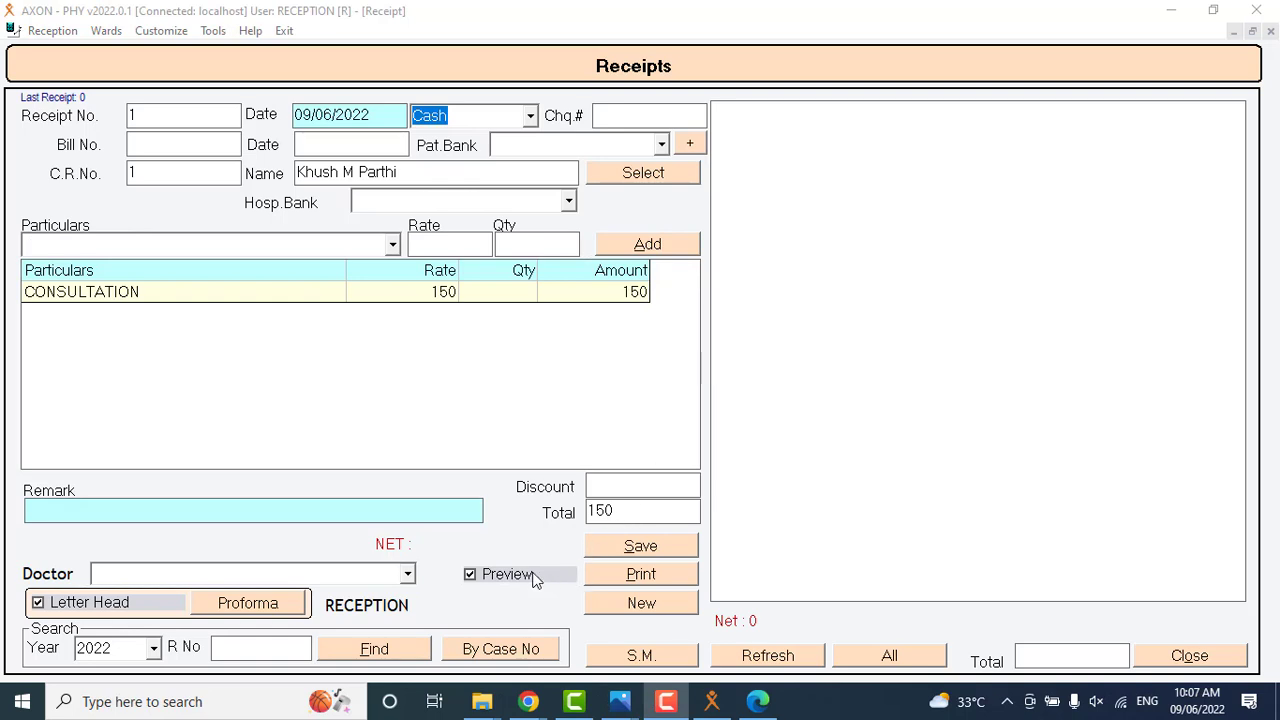
Print the consultation receipt with Preview enabled and close the preview.
left_click(640, 576)
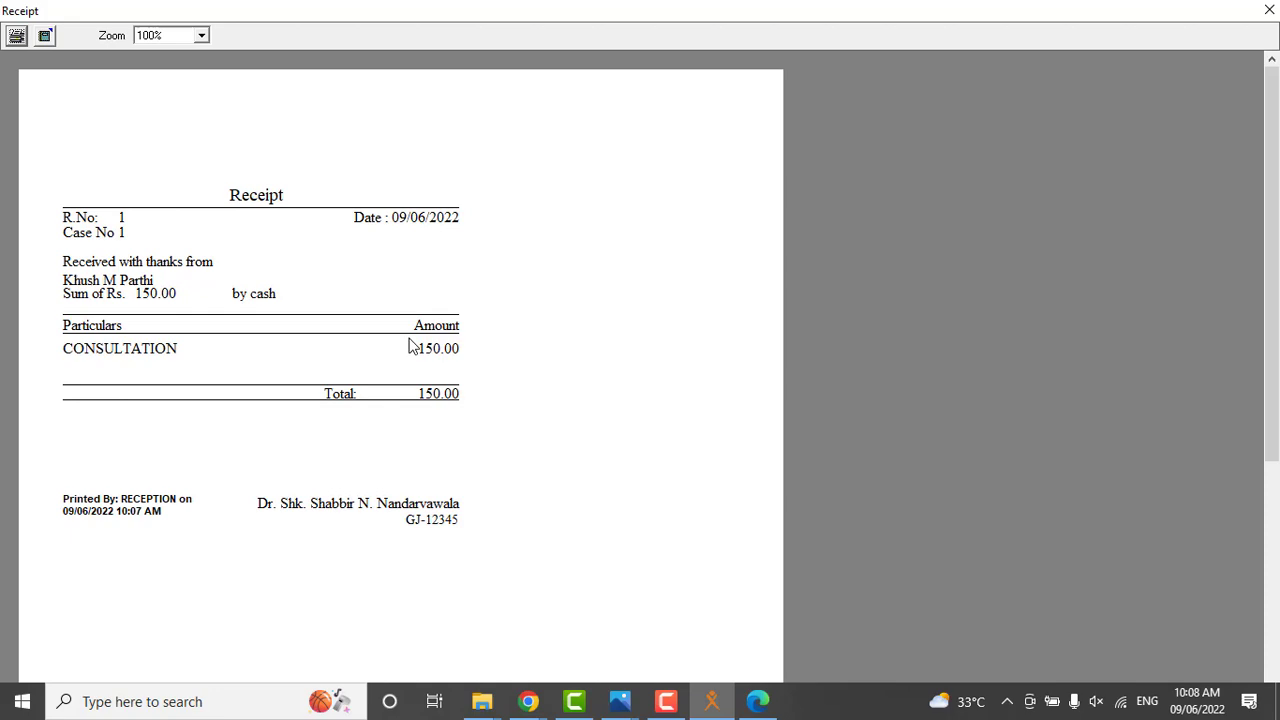
key("Escape")
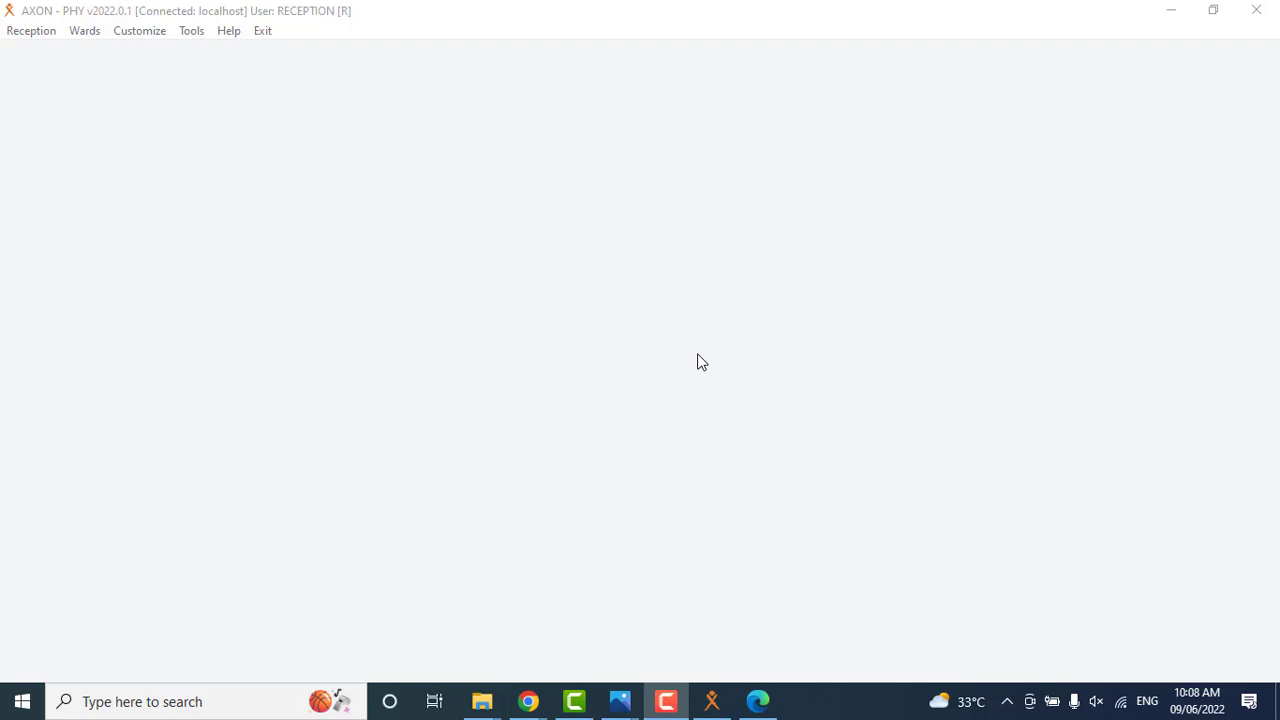
left_click(74, 36)
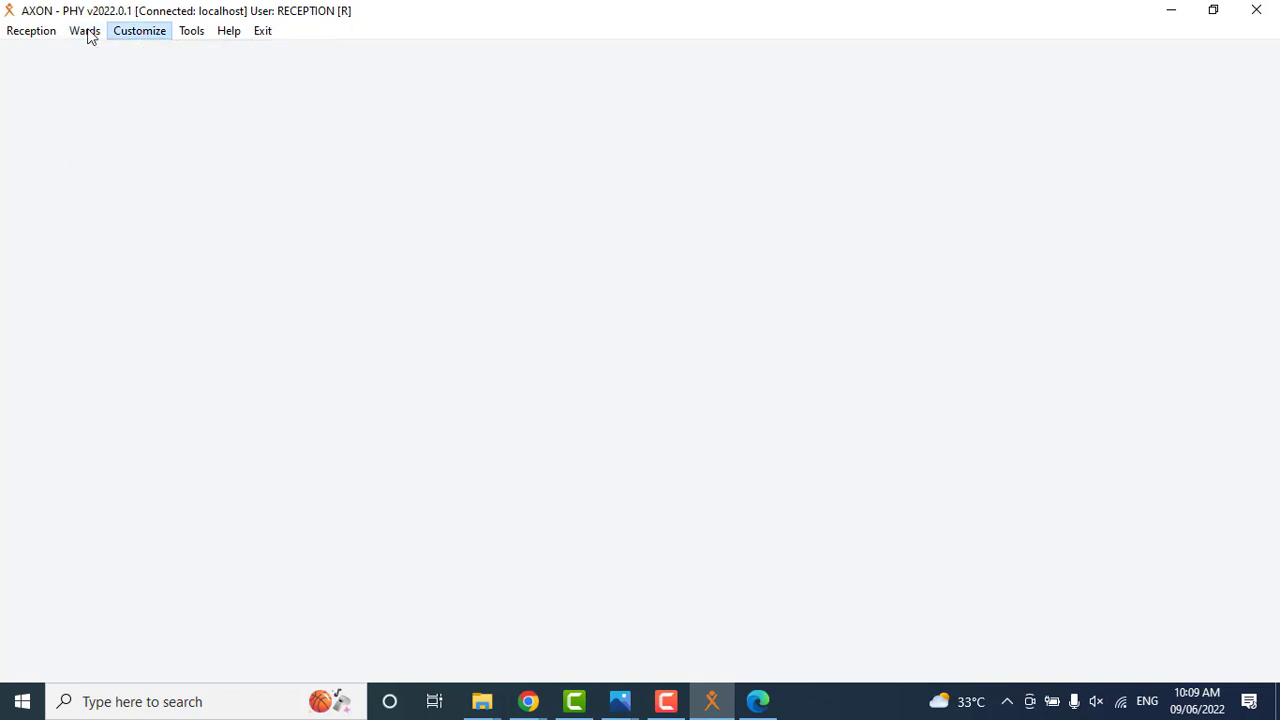
mouse_move(85, 30)
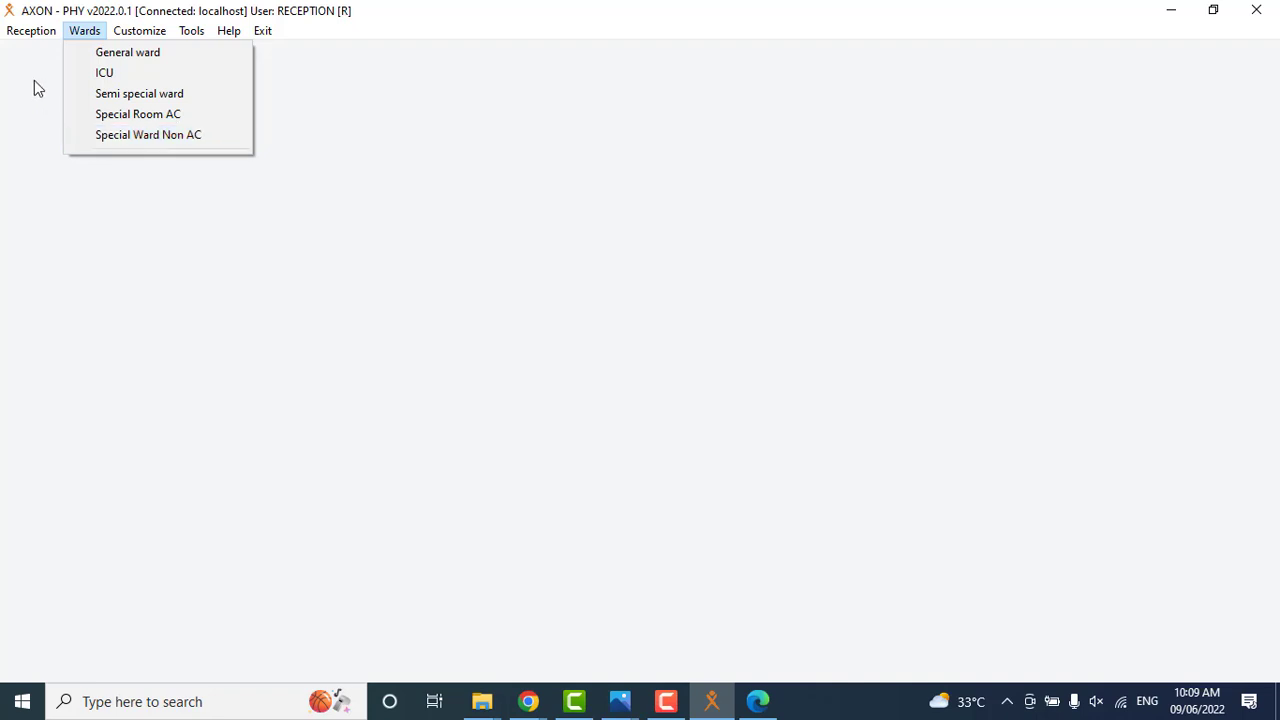
Open patient registration and load the first patient's record by C.R. number.
left_click(31, 37)
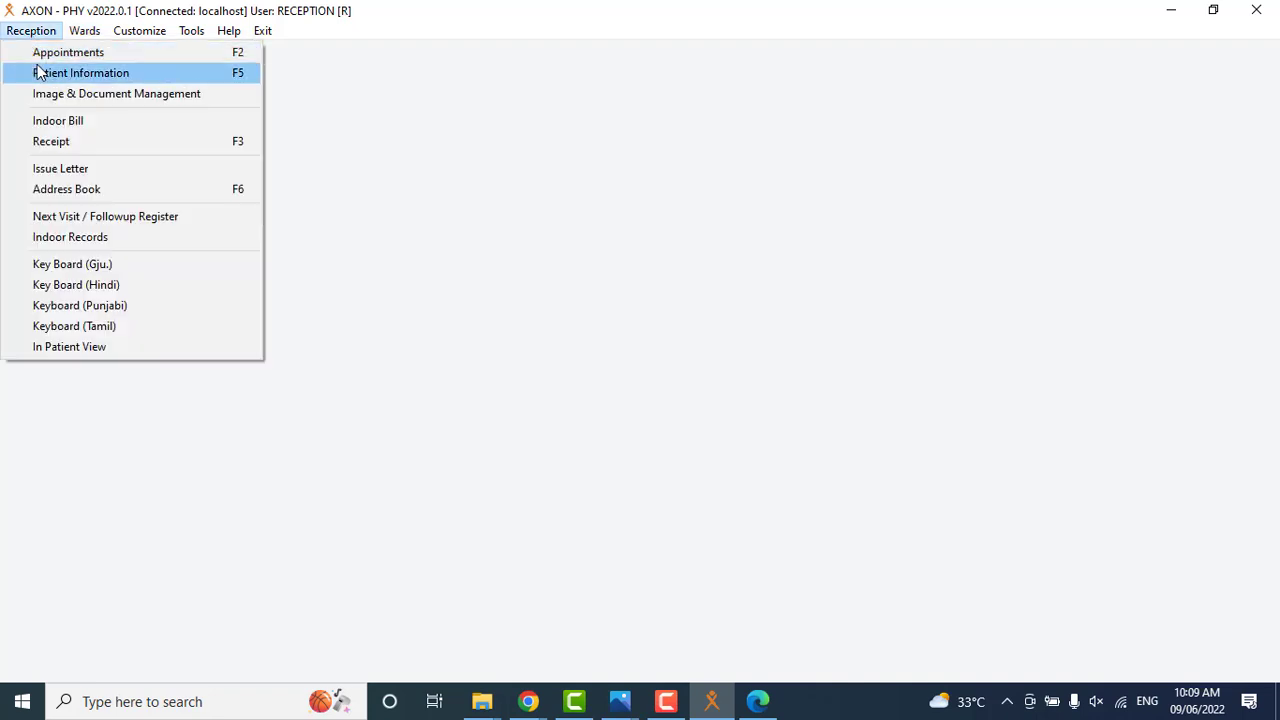
left_click(42, 75)
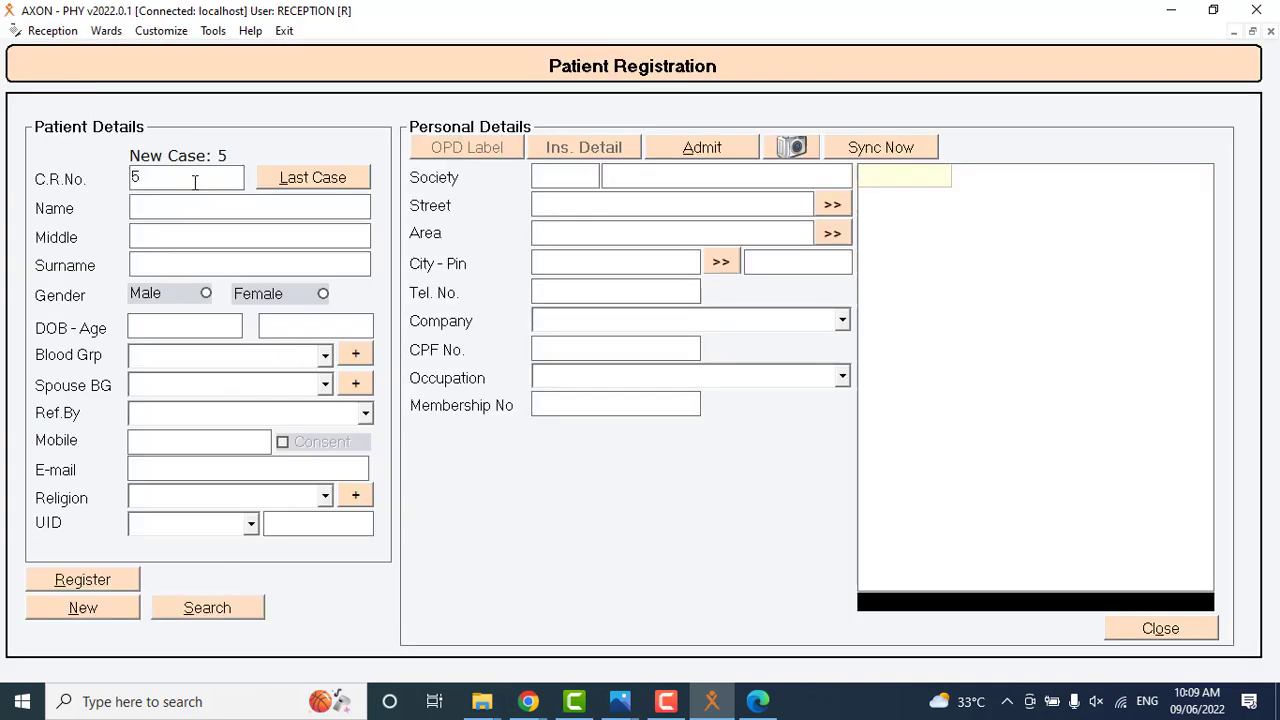
left_click(195, 182)
key("BackSpace")
type("1")
key("Return")
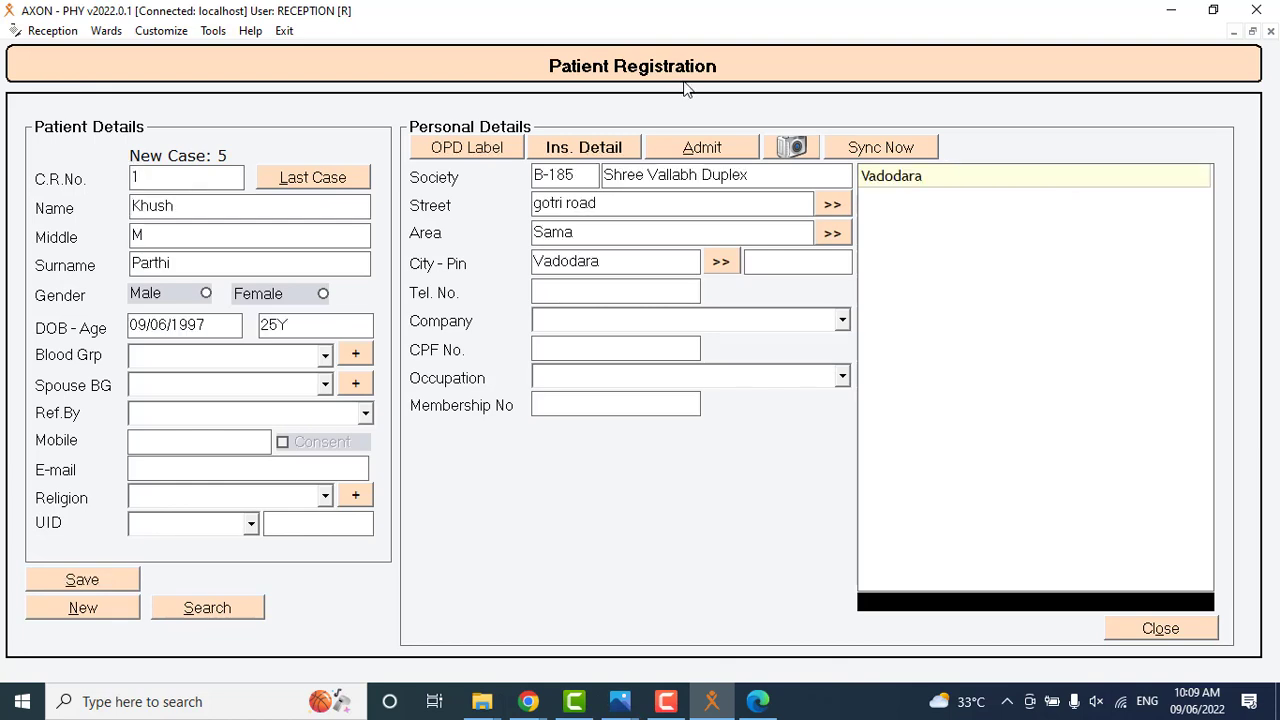
Load the second patient's registration record by C.R. number.
left_click(179, 173)
key("BackSpace")
type("2")
key("Return")
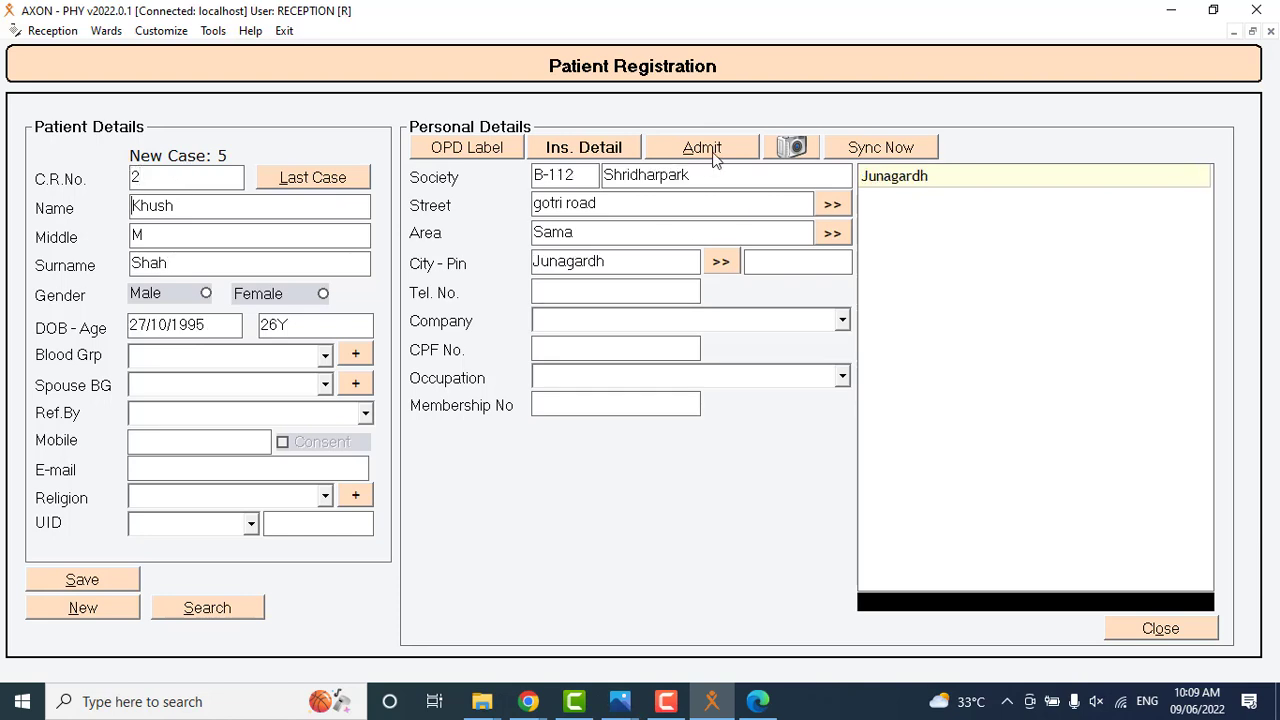
Admit the second patient to bed 2 of the semi special ward, saving the indoor patient details.
left_click(710, 150)
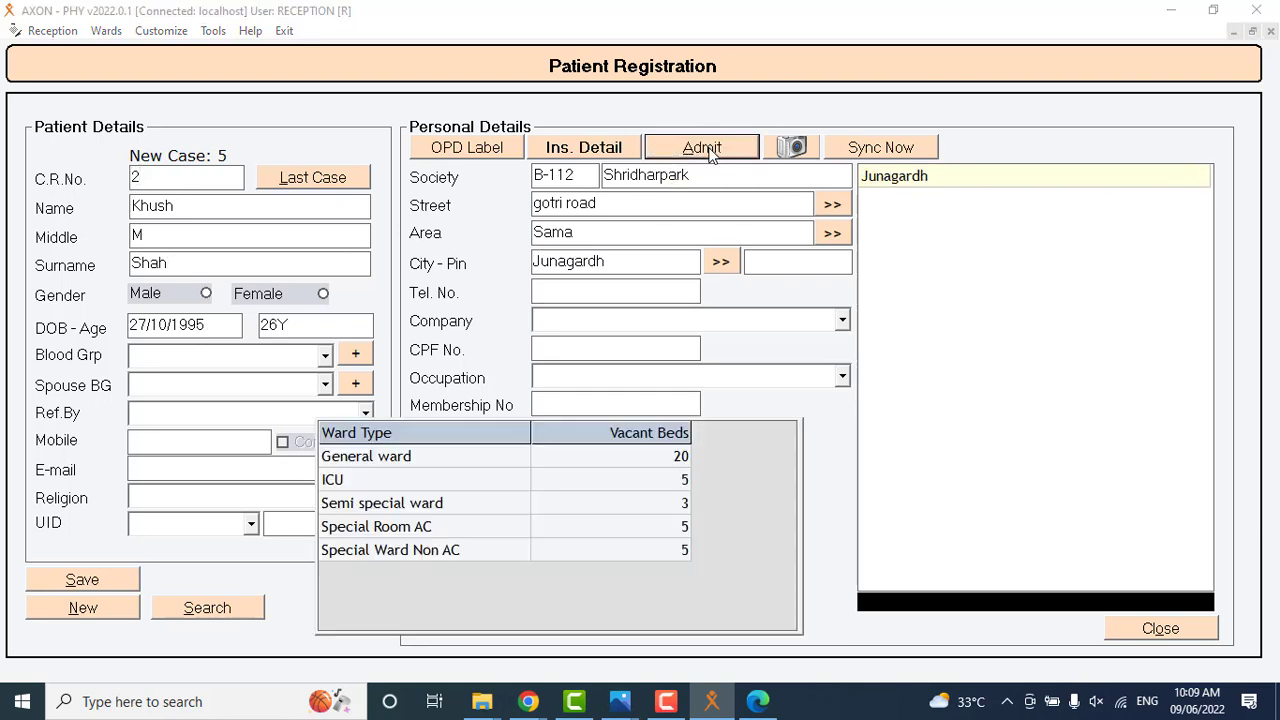
double_click(385, 510)
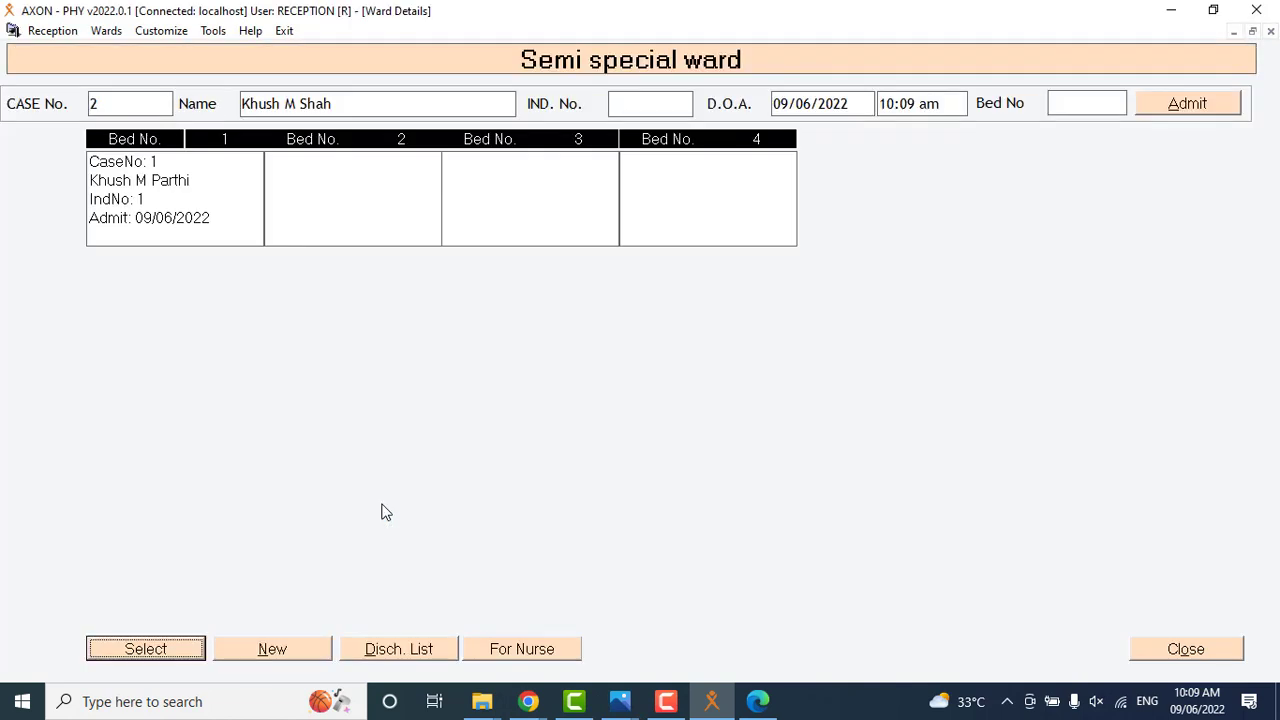
double_click(349, 201)
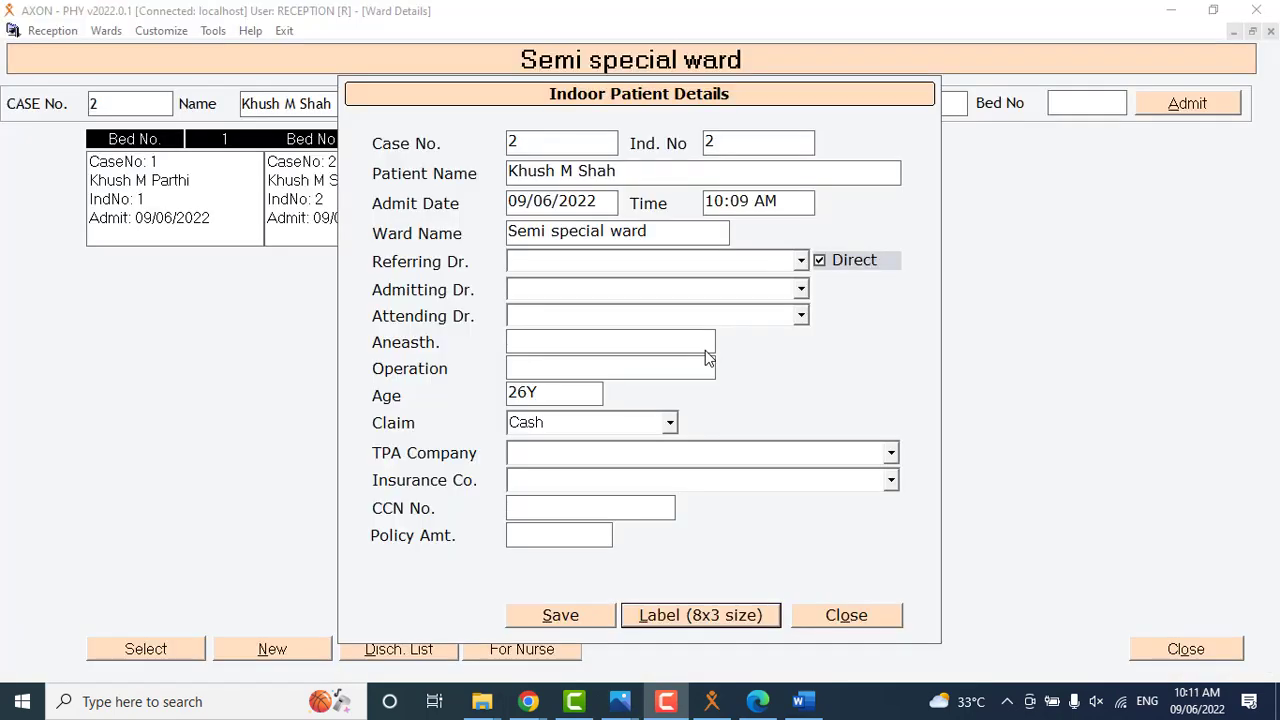
left_click(572, 618)
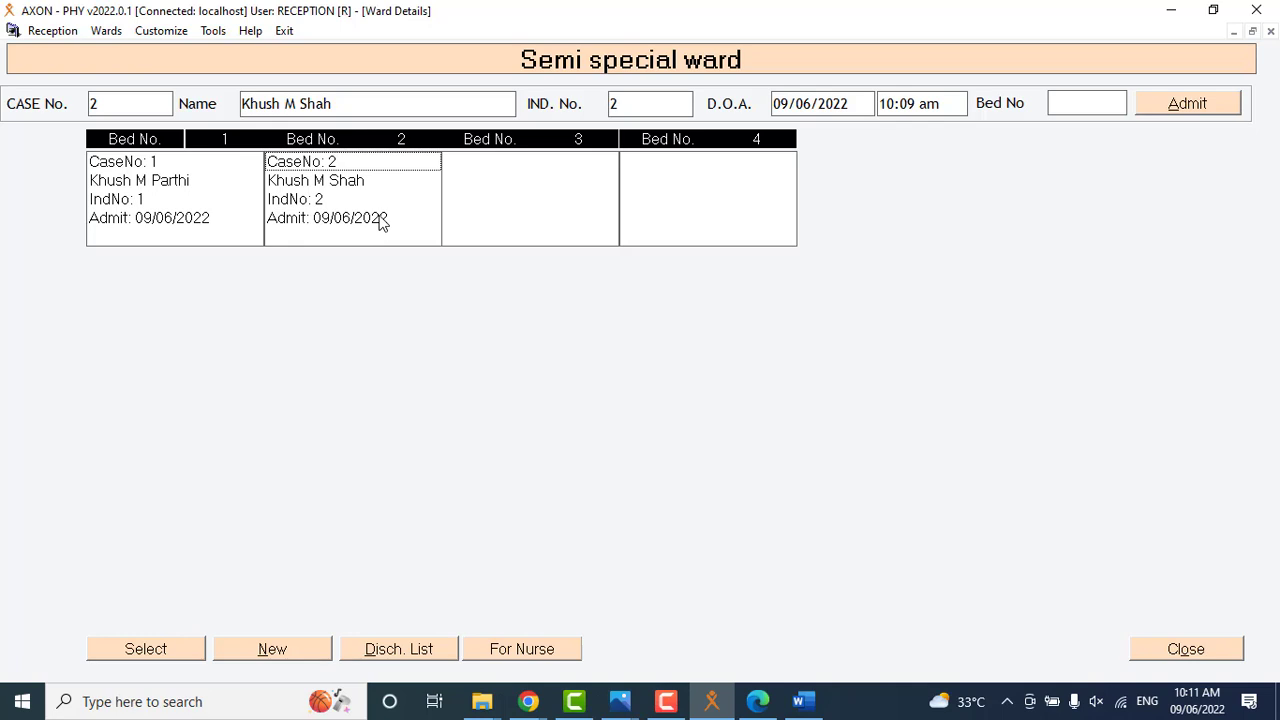
left_click(703, 359)
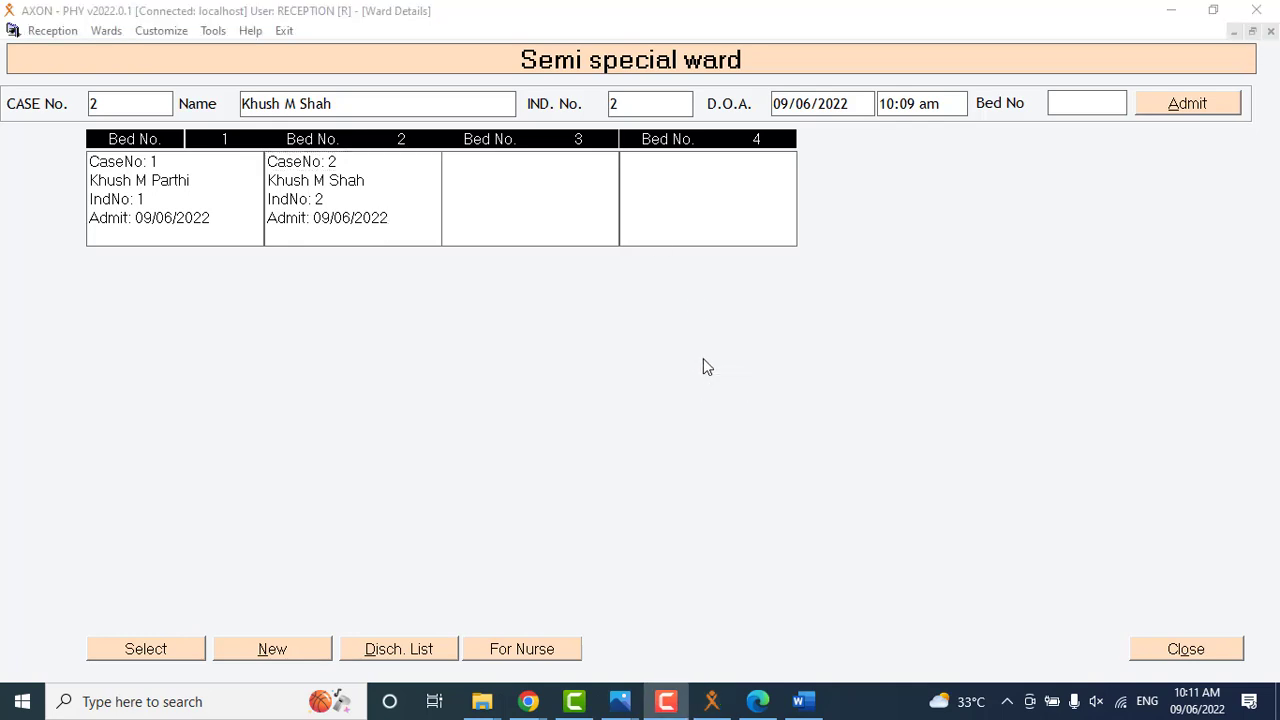
left_click(1180, 646)
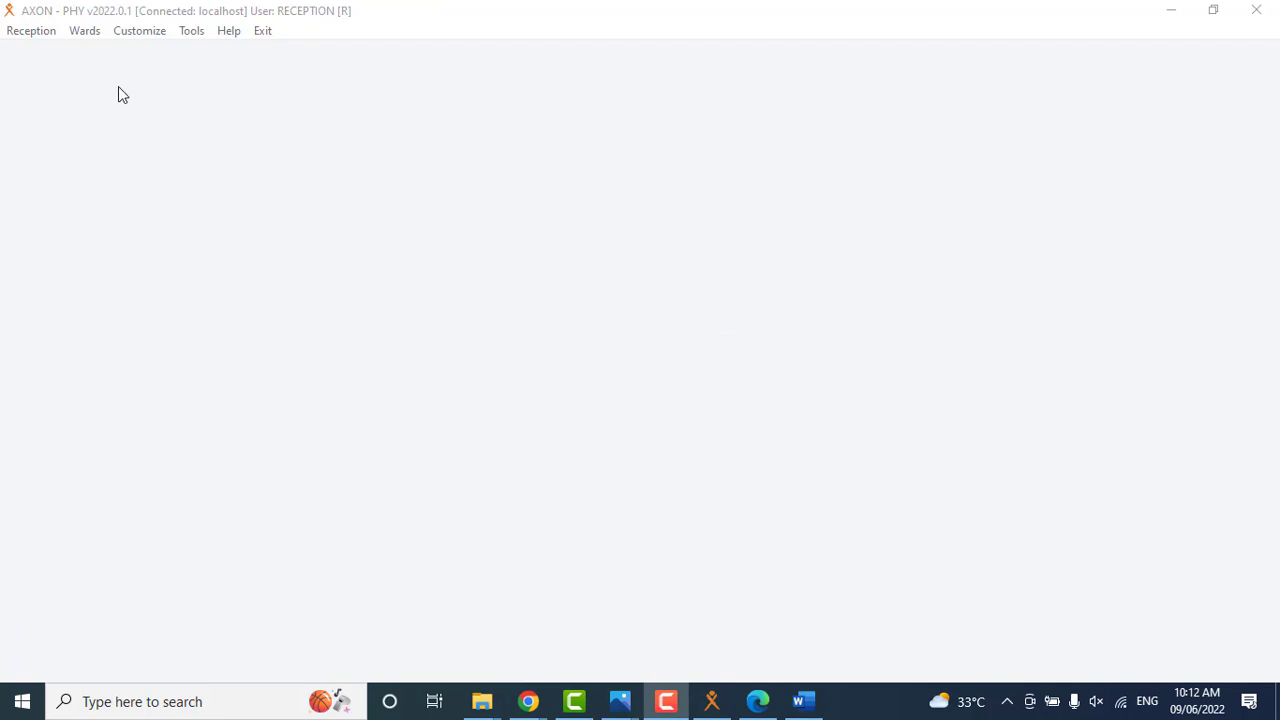
Open the indoor patient register and review its advanced search options for referring, admitting and attending doctors.
left_click(30, 31)
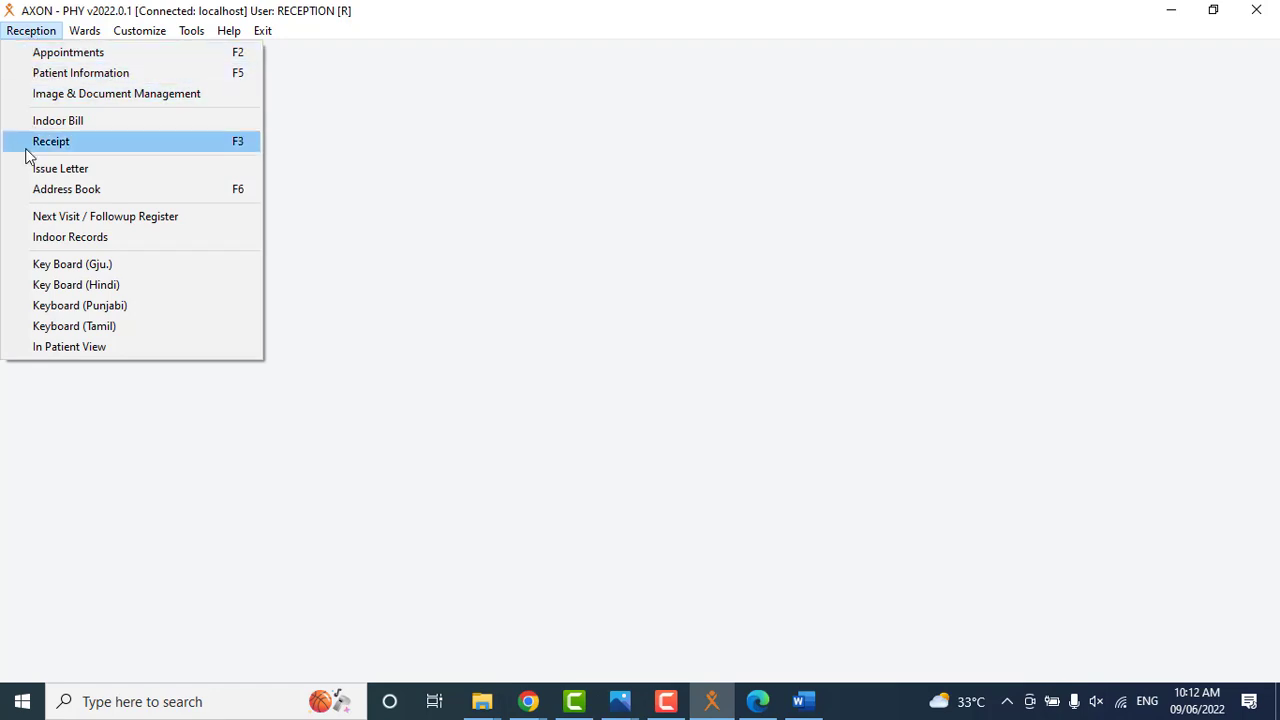
left_click(33, 242)
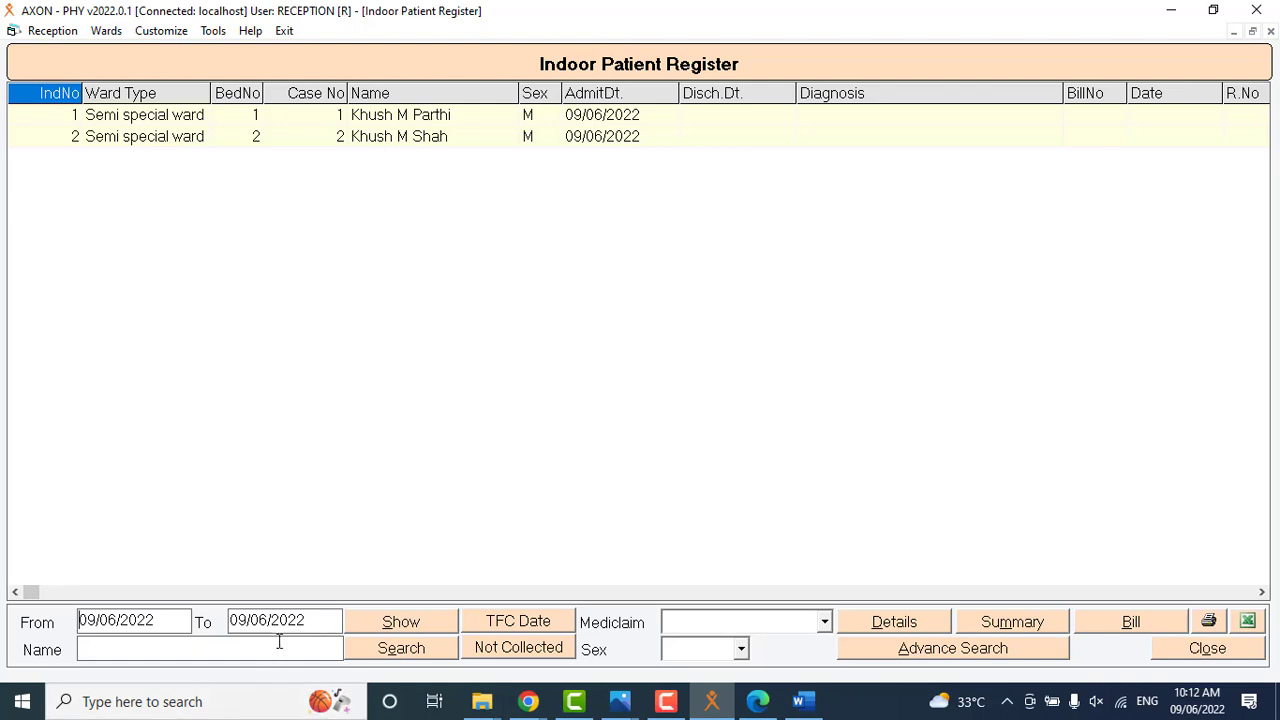
left_click(942, 650)
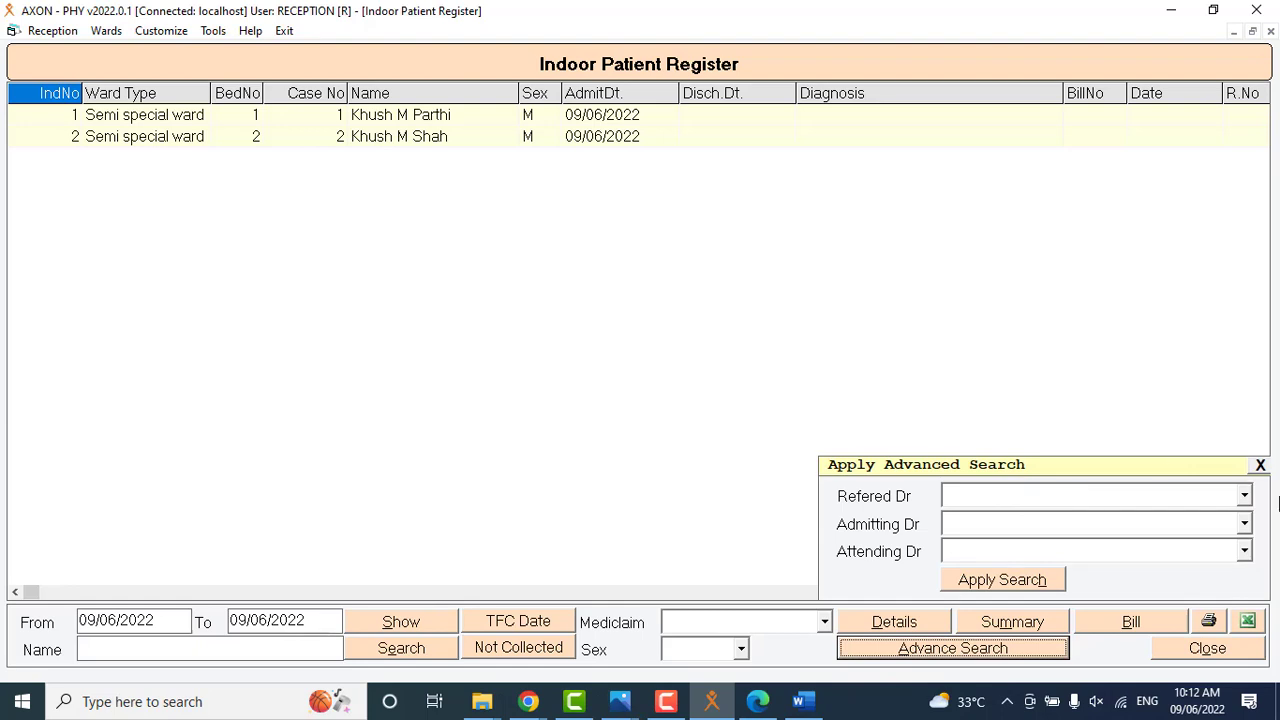
left_click(1260, 467)
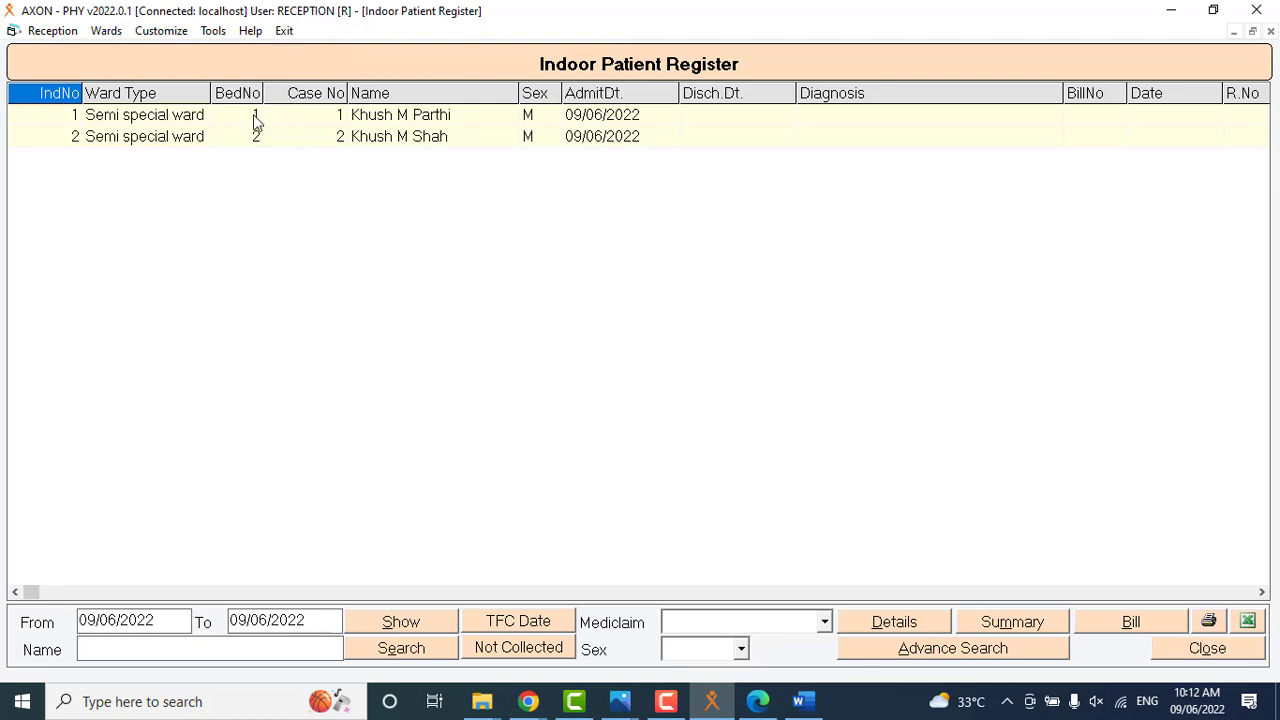
Open the second patient's indoor record and add follow-up clinical findings for IHD, IHD HT DM and DM.
left_click(366, 144)
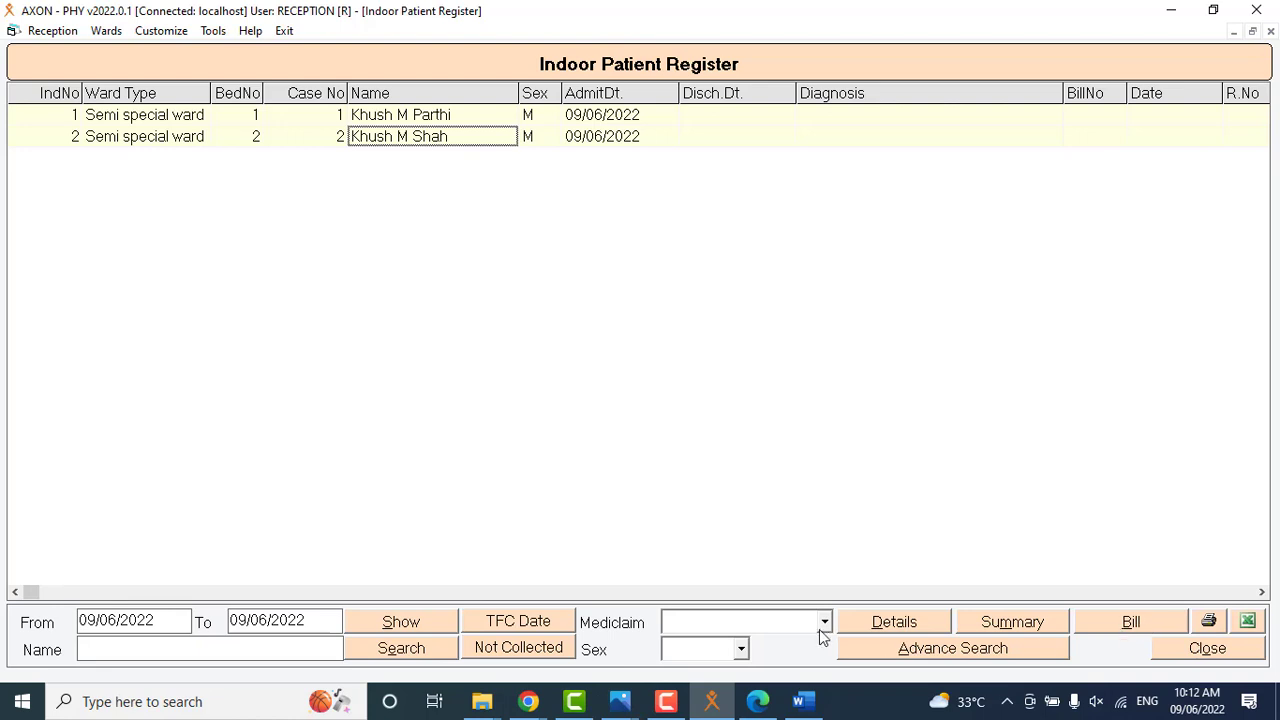
left_click(881, 626)
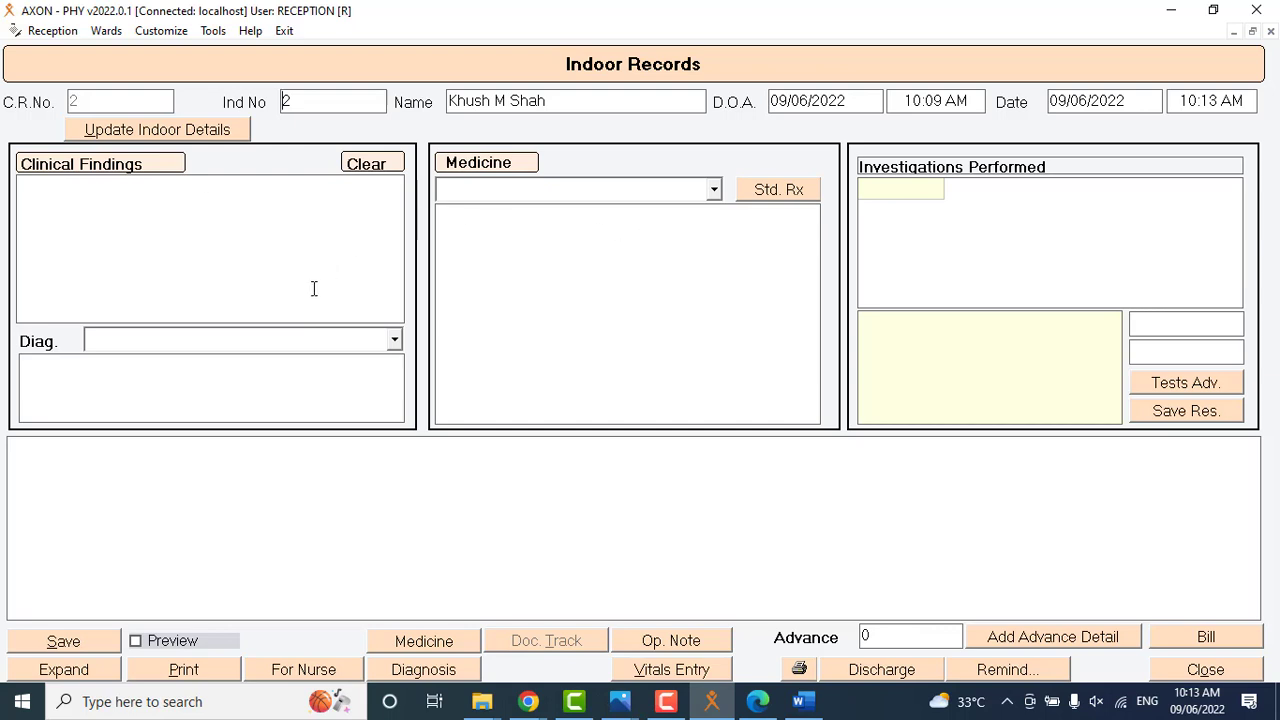
left_click(78, 172)
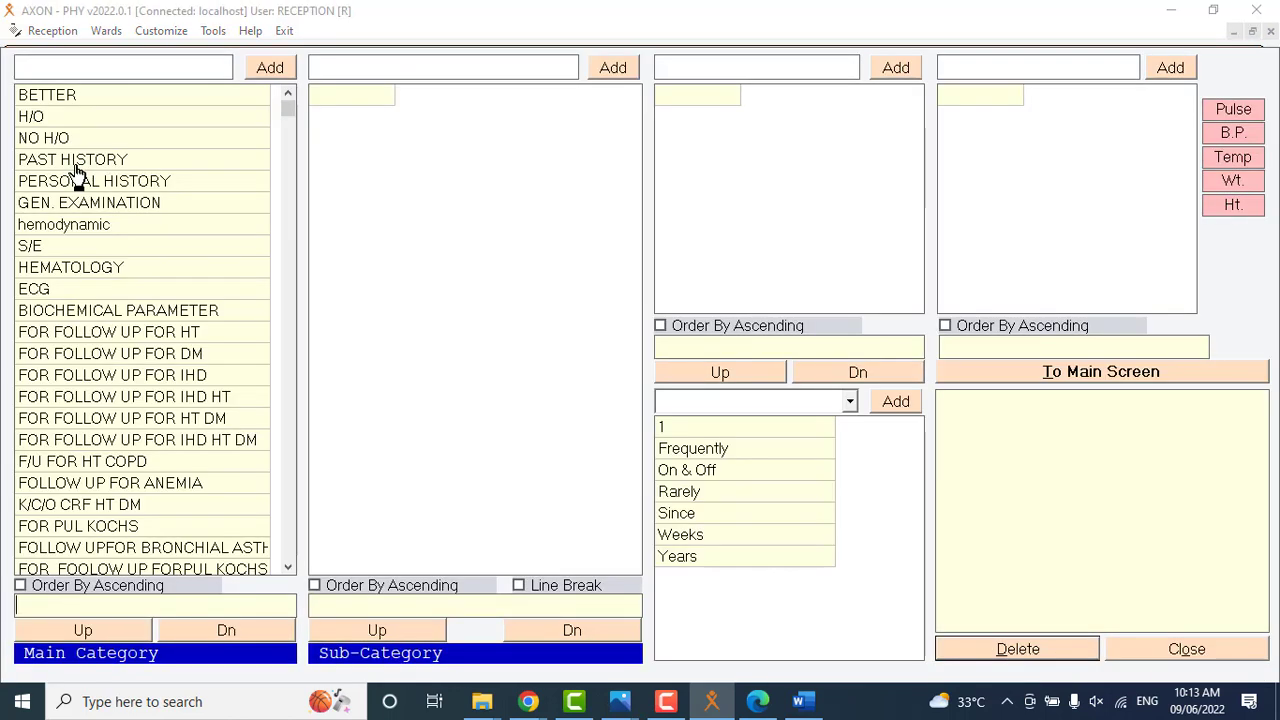
left_click(140, 376)
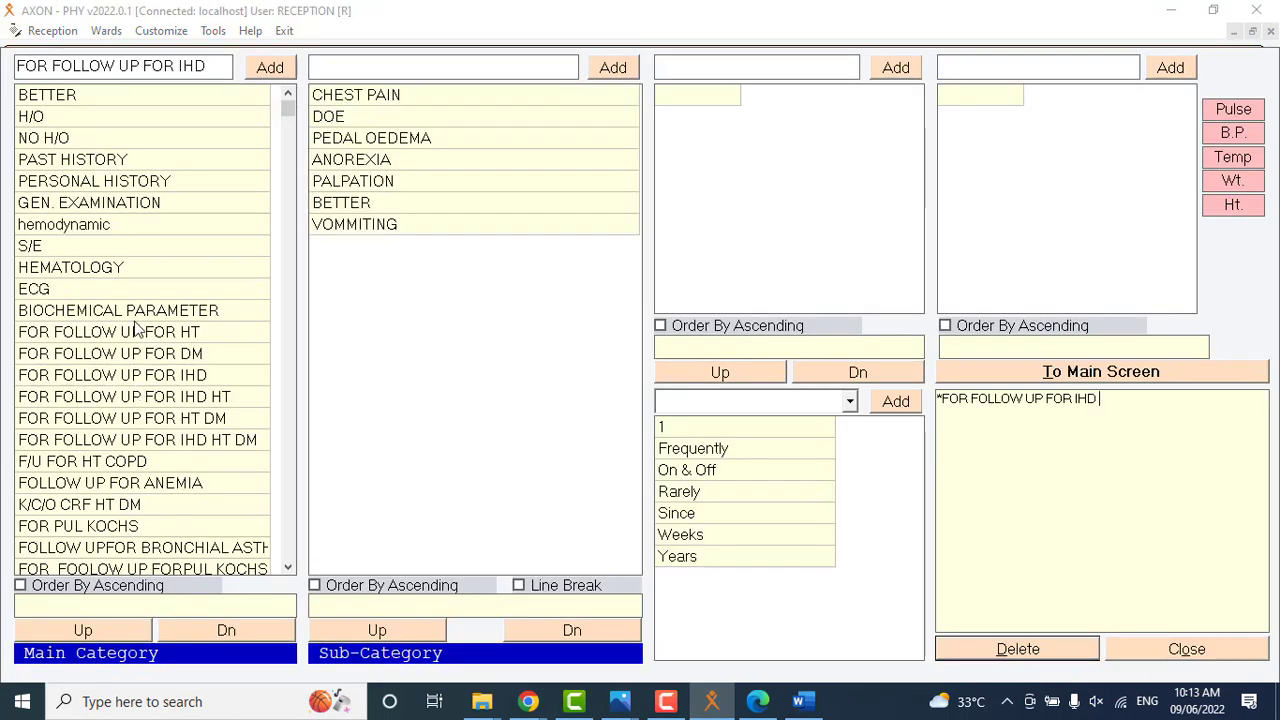
left_click(110, 445)
left_click(113, 357)
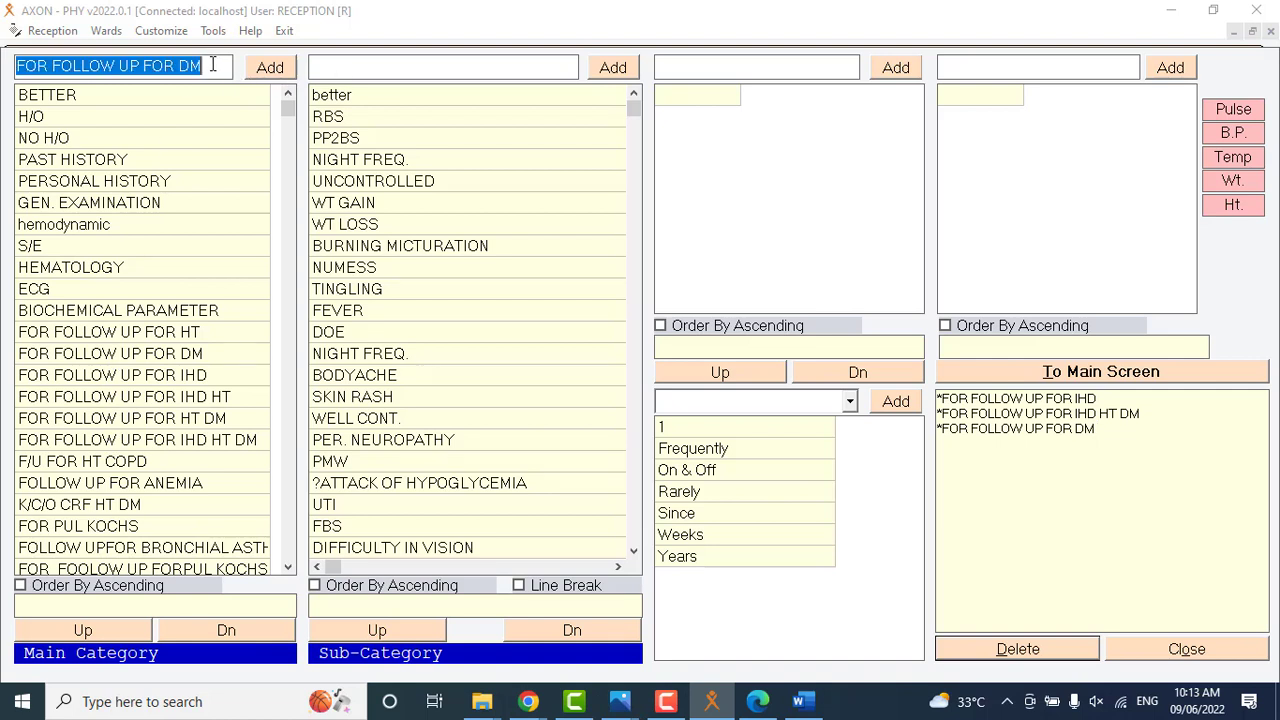
left_click(213, 64)
left_click(399, 67)
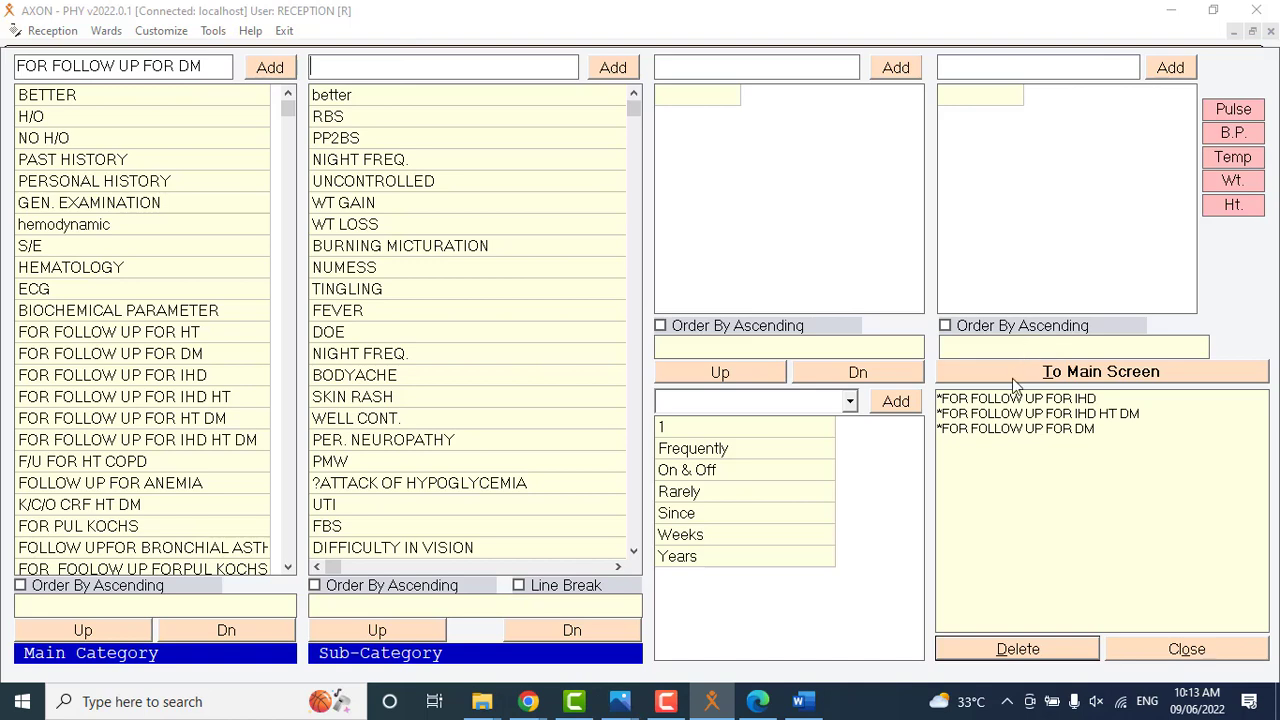
left_click(1052, 372)
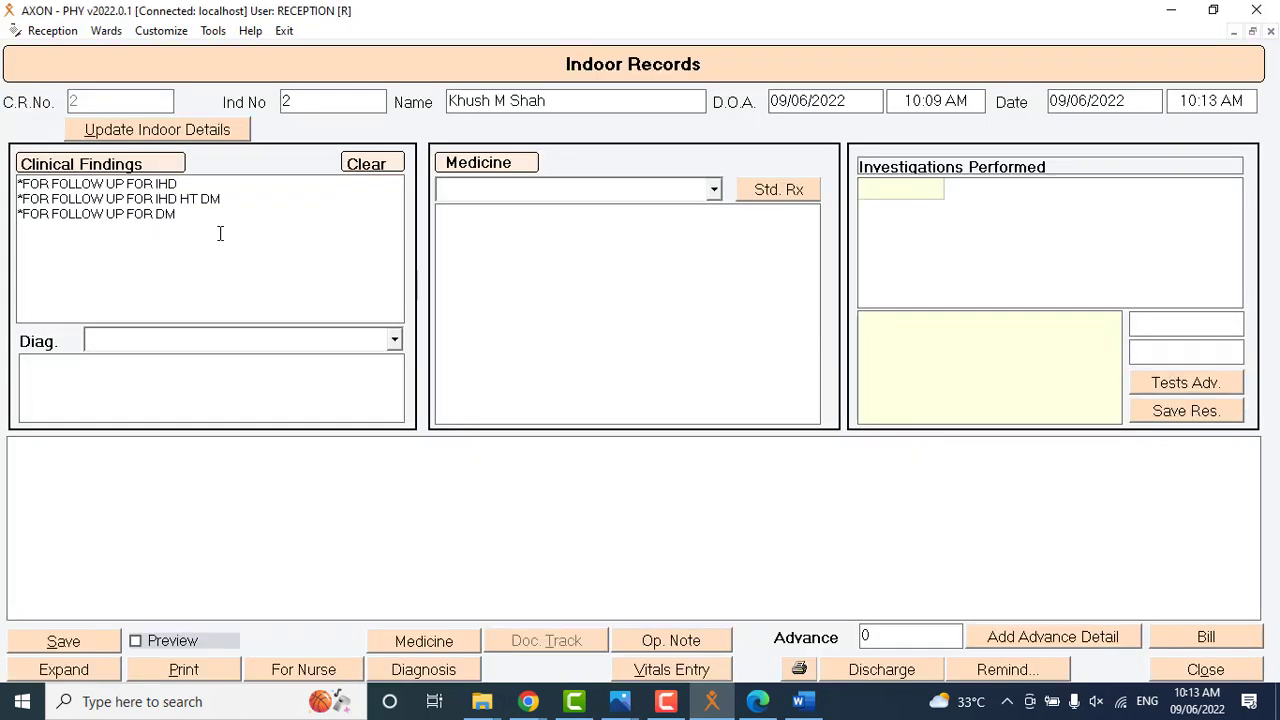
left_click(217, 220)
Add the METACIN, METAKELFIN and METENIX 5MG tablets to the medicine list of the second patient's indoor record.
left_click(714, 193)
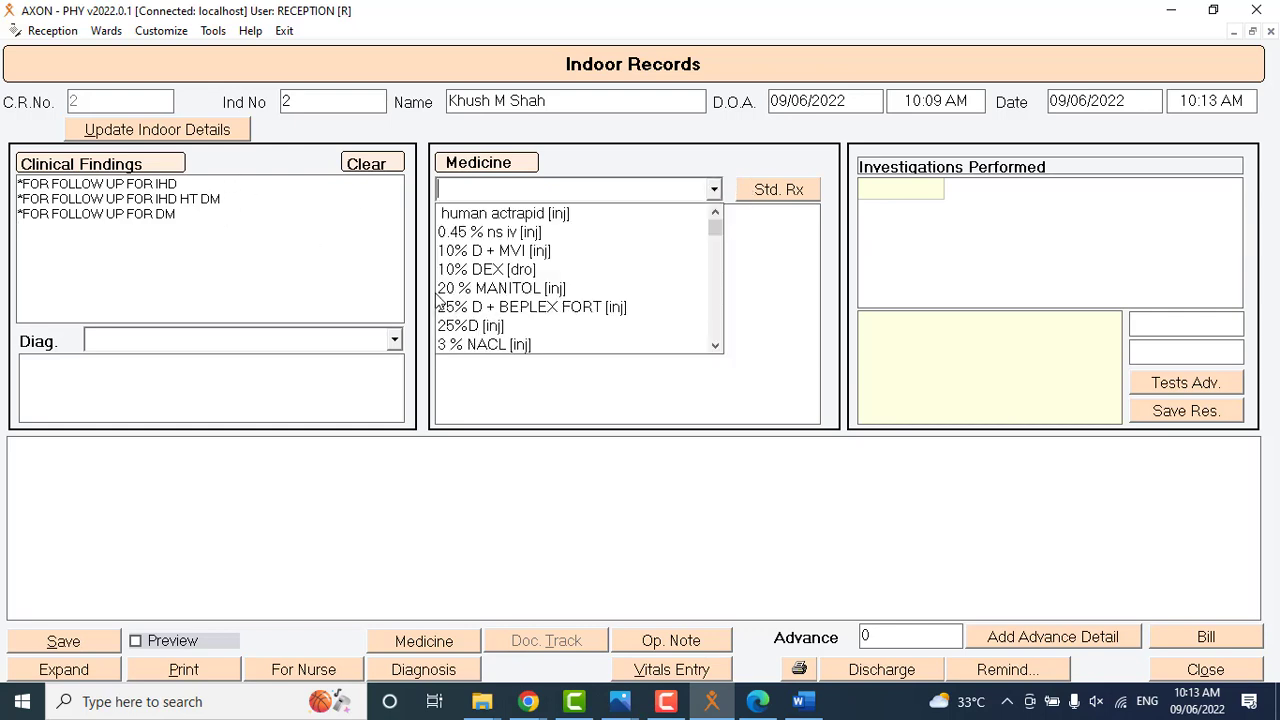
type("meta")
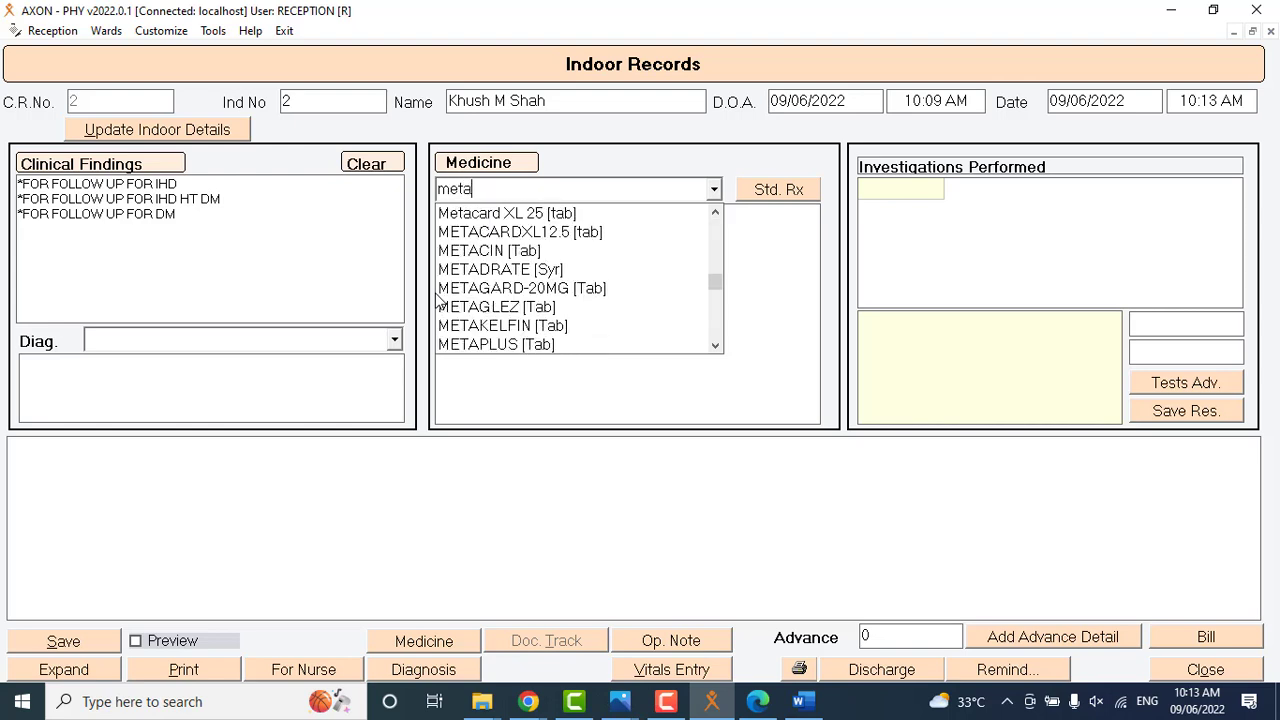
left_click(535, 251)
left_click(714, 191)
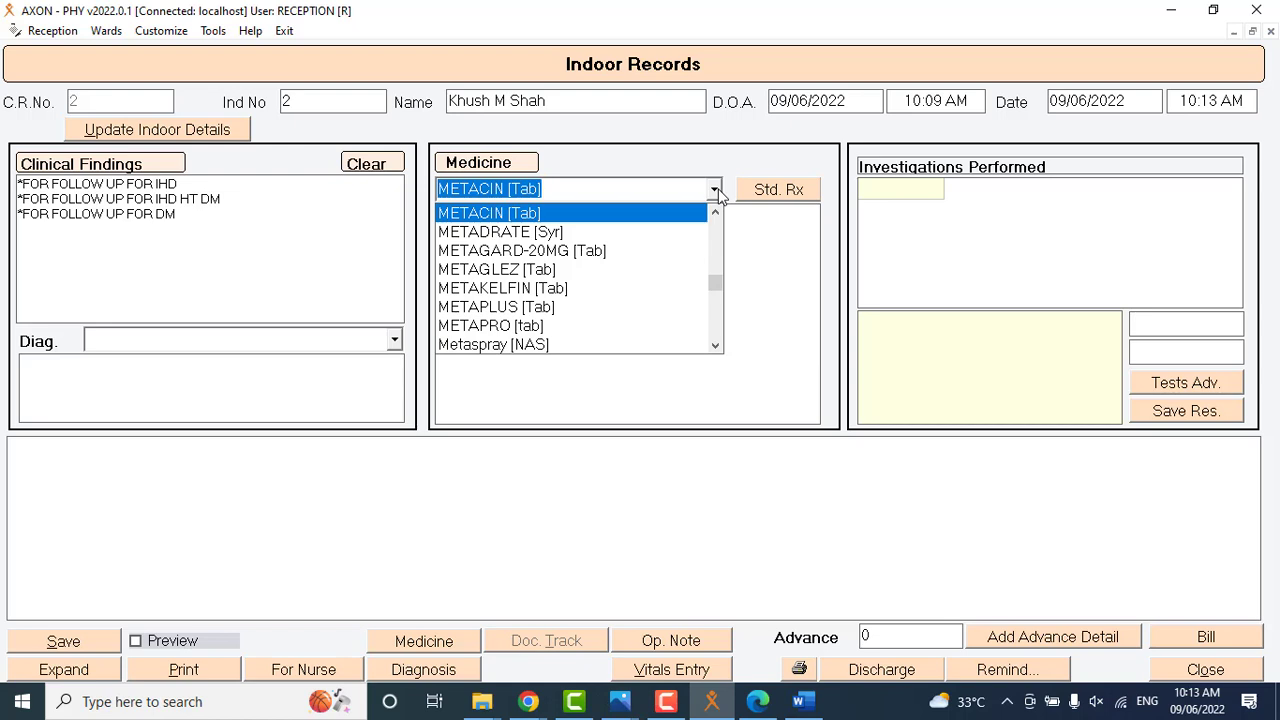
left_click(691, 288)
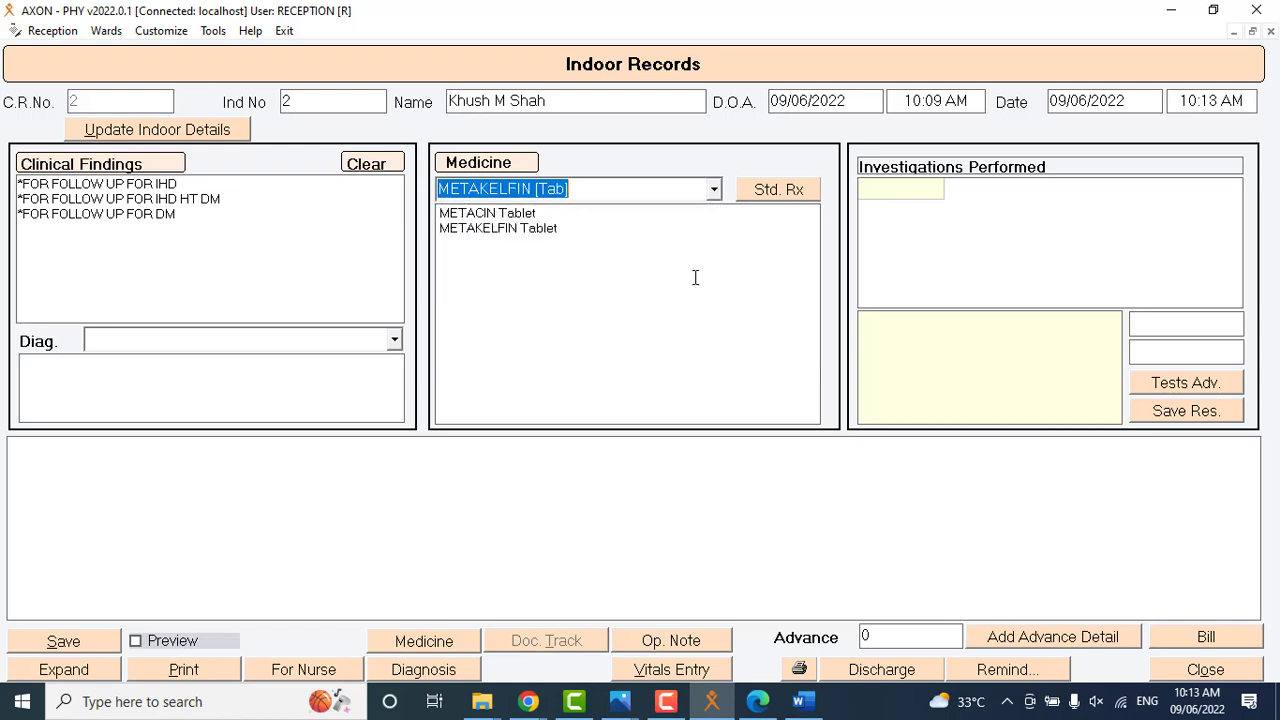
left_click(715, 192)
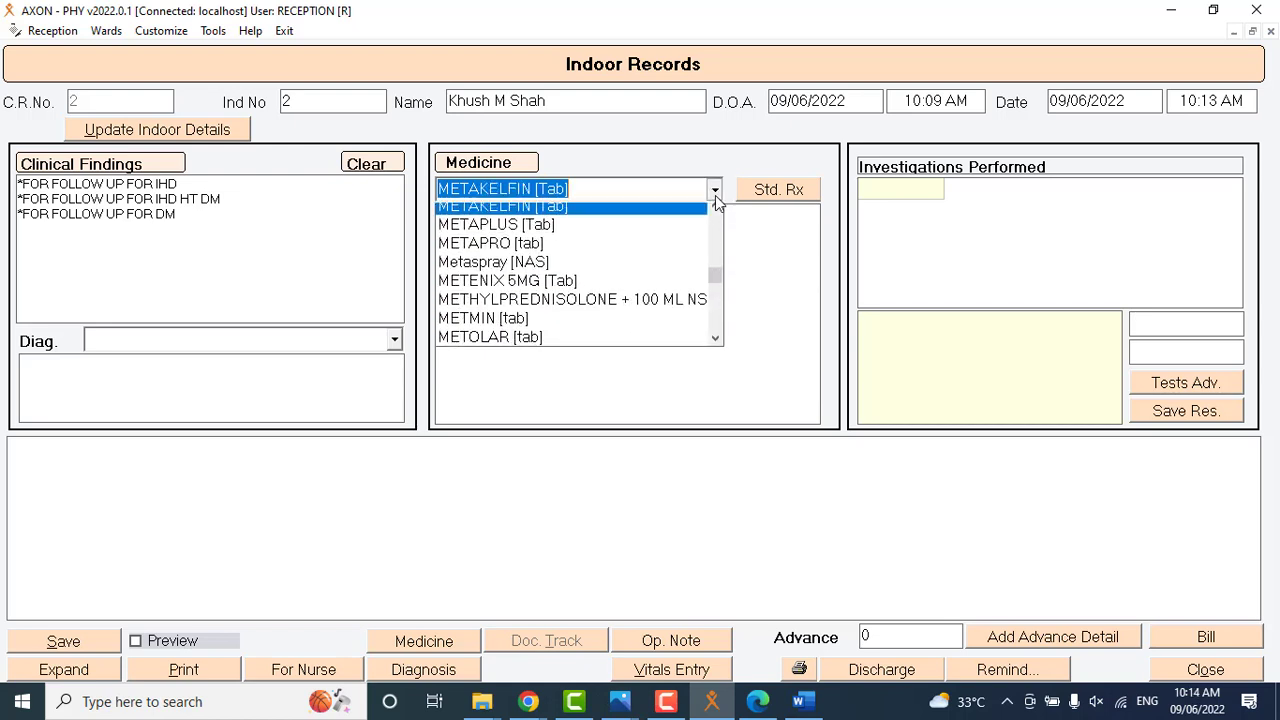
left_click(695, 284)
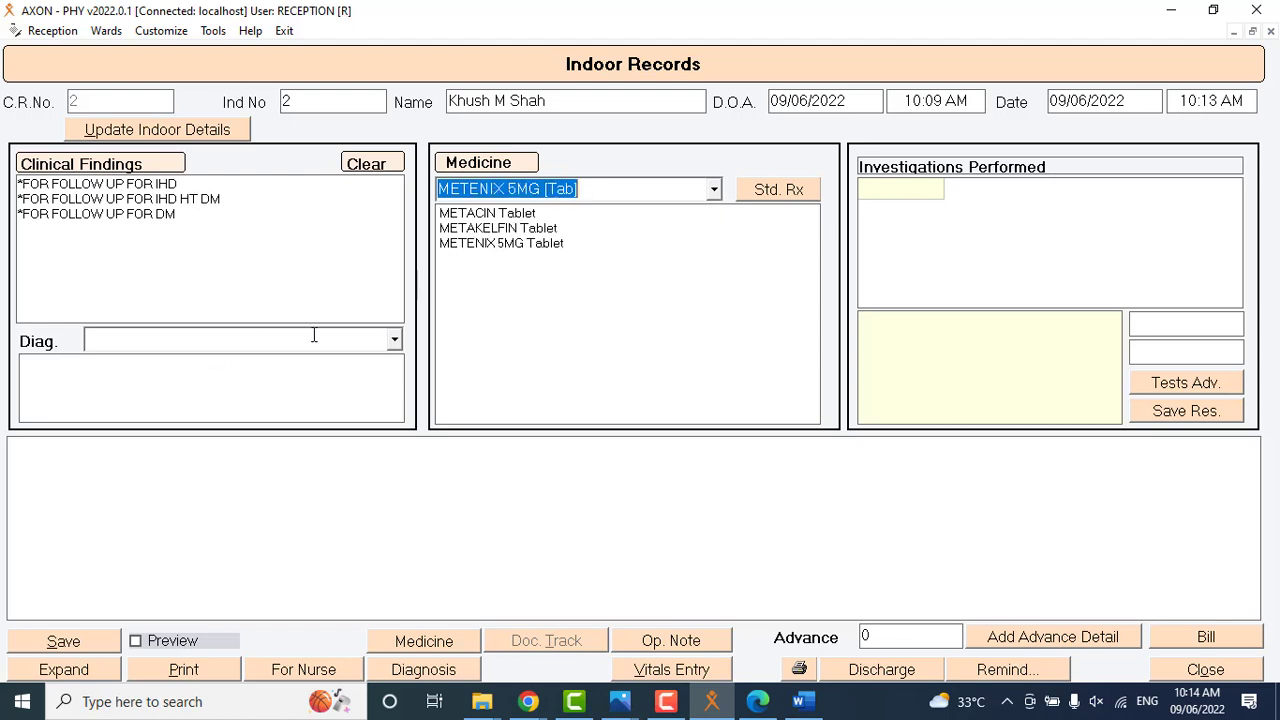
Set the diagnosis to MALARIA and save the indoor record entry.
left_click(394, 339)
type("mal")
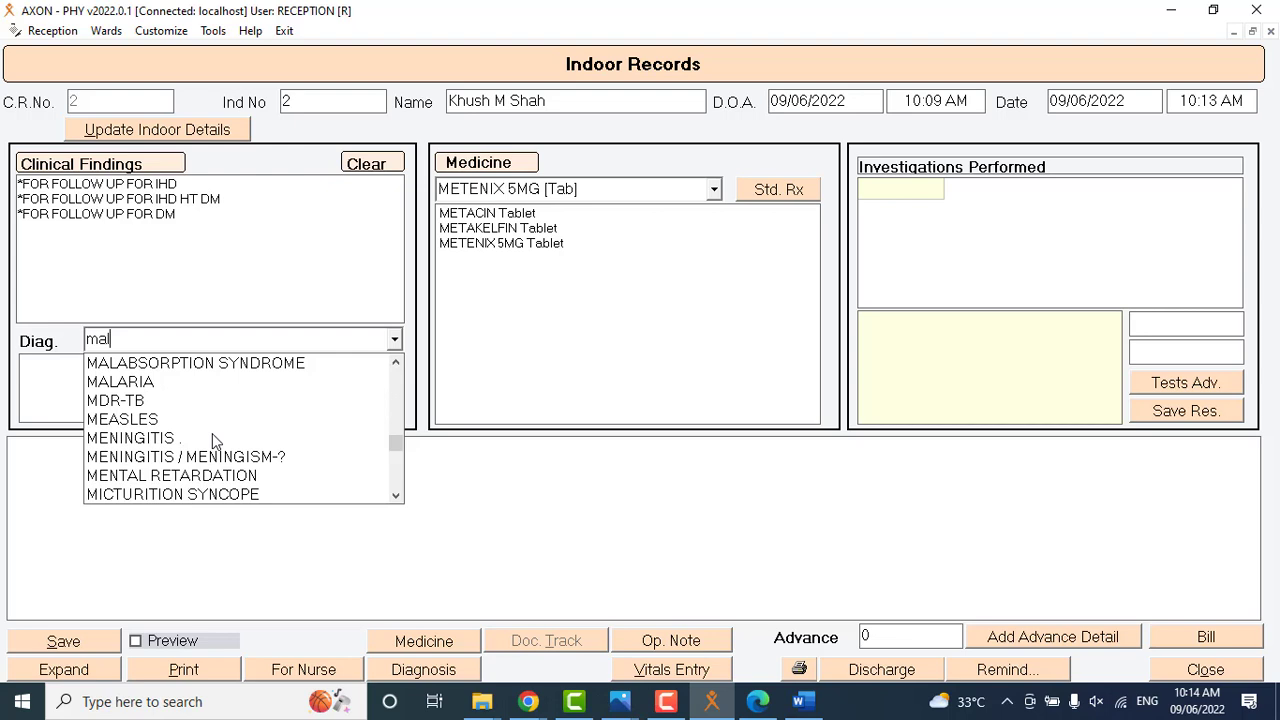
left_click(165, 379)
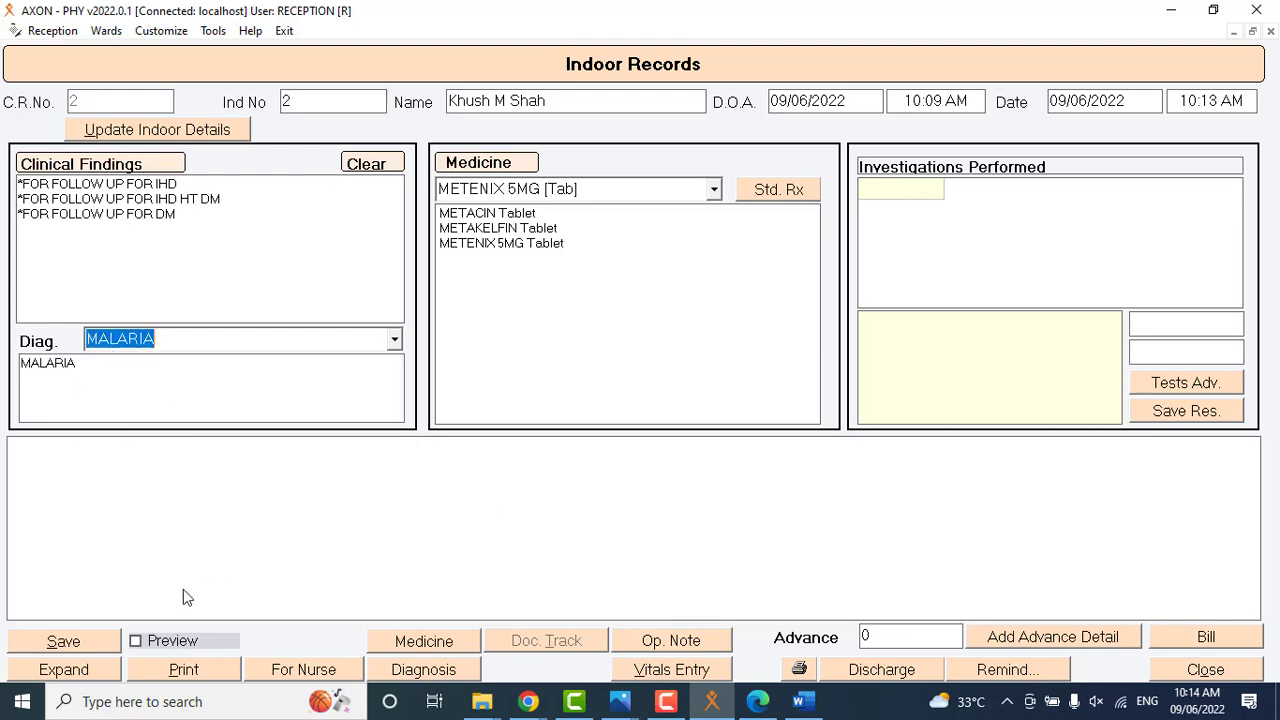
left_click(96, 640)
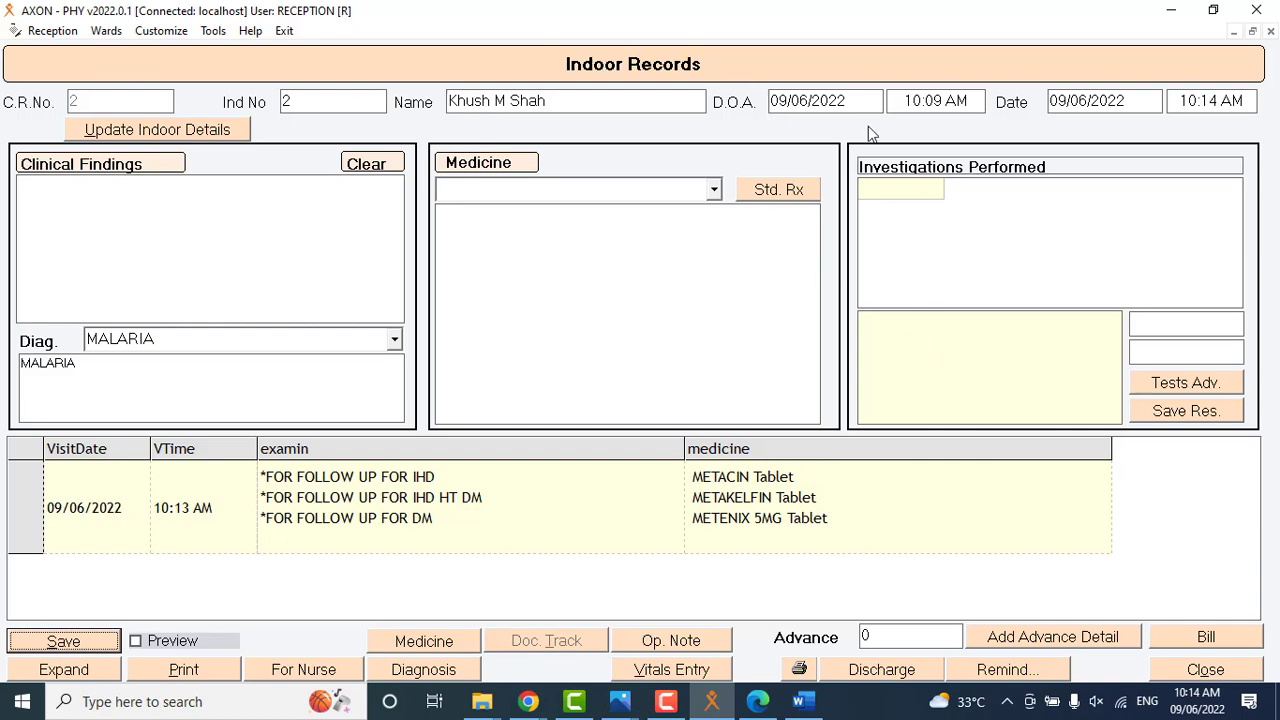
Try to update the patient's indoor details.
left_click(203, 132)
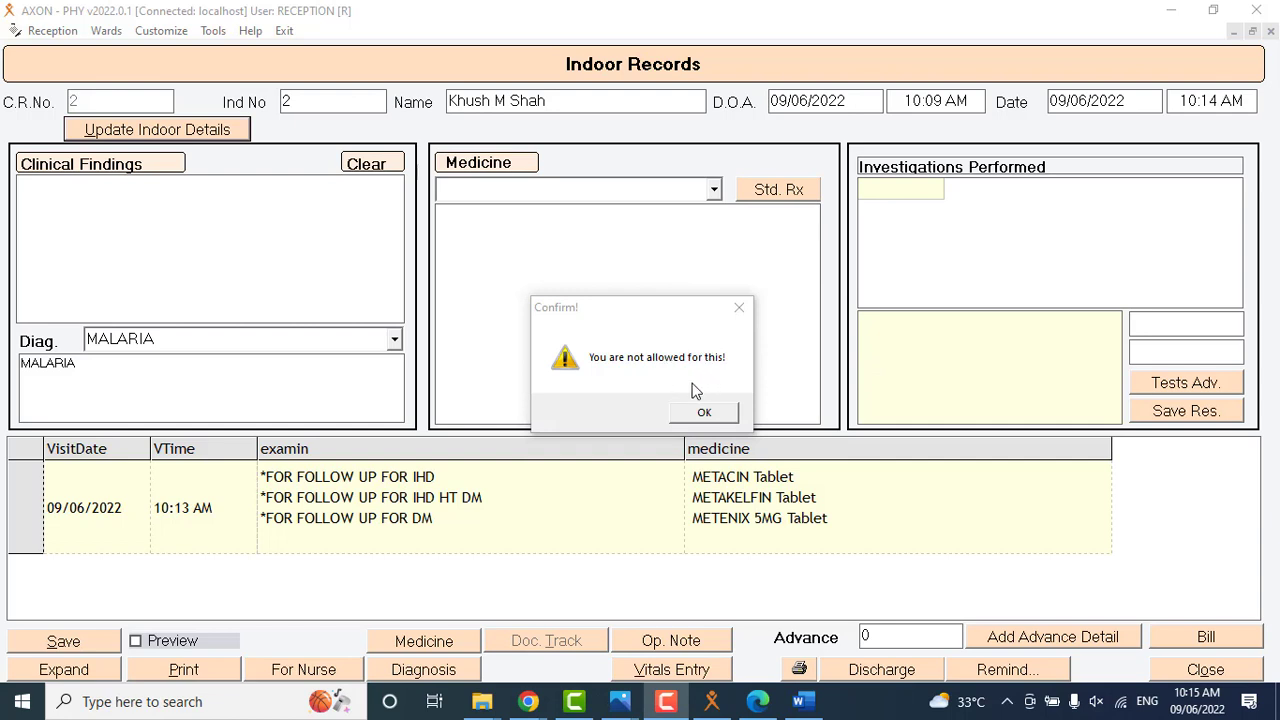
left_click(706, 413)
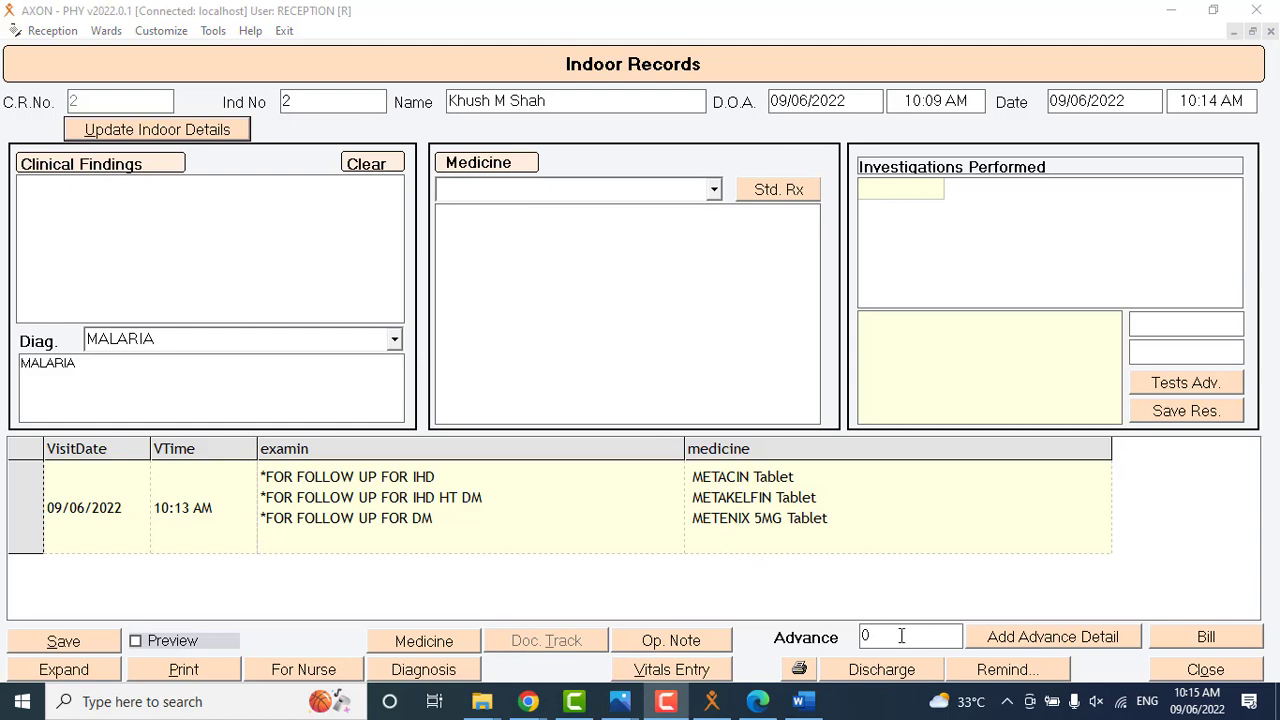
Add an advance payment of 5000 in Cash mode dated 09/06/2022 to the patient's indoor record.
left_click(999, 637)
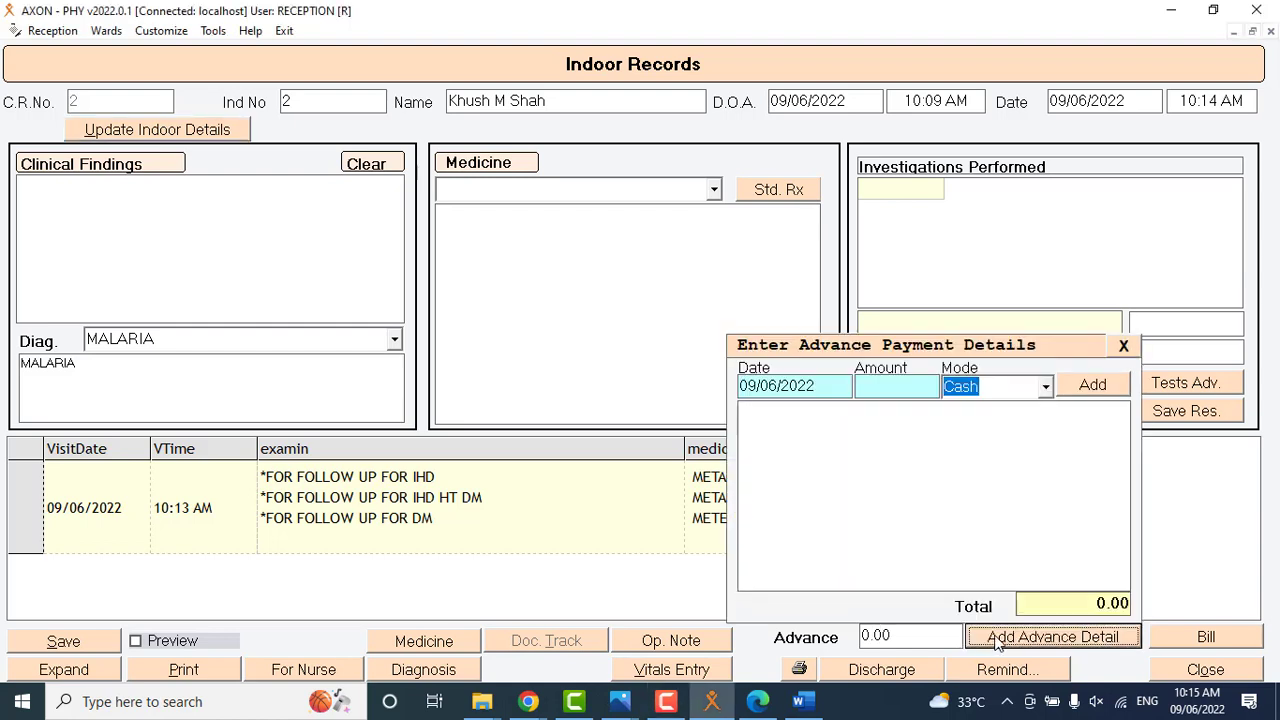
left_click(917, 390)
type("5000")
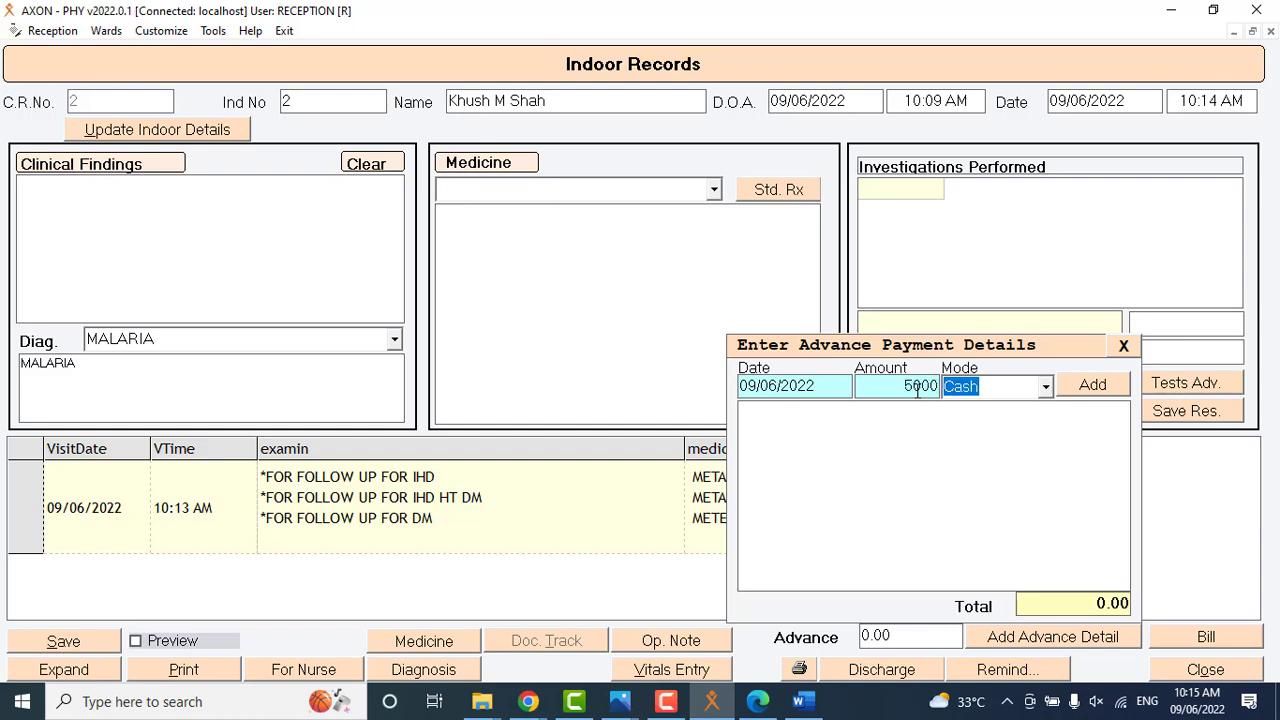
left_click(1045, 390)
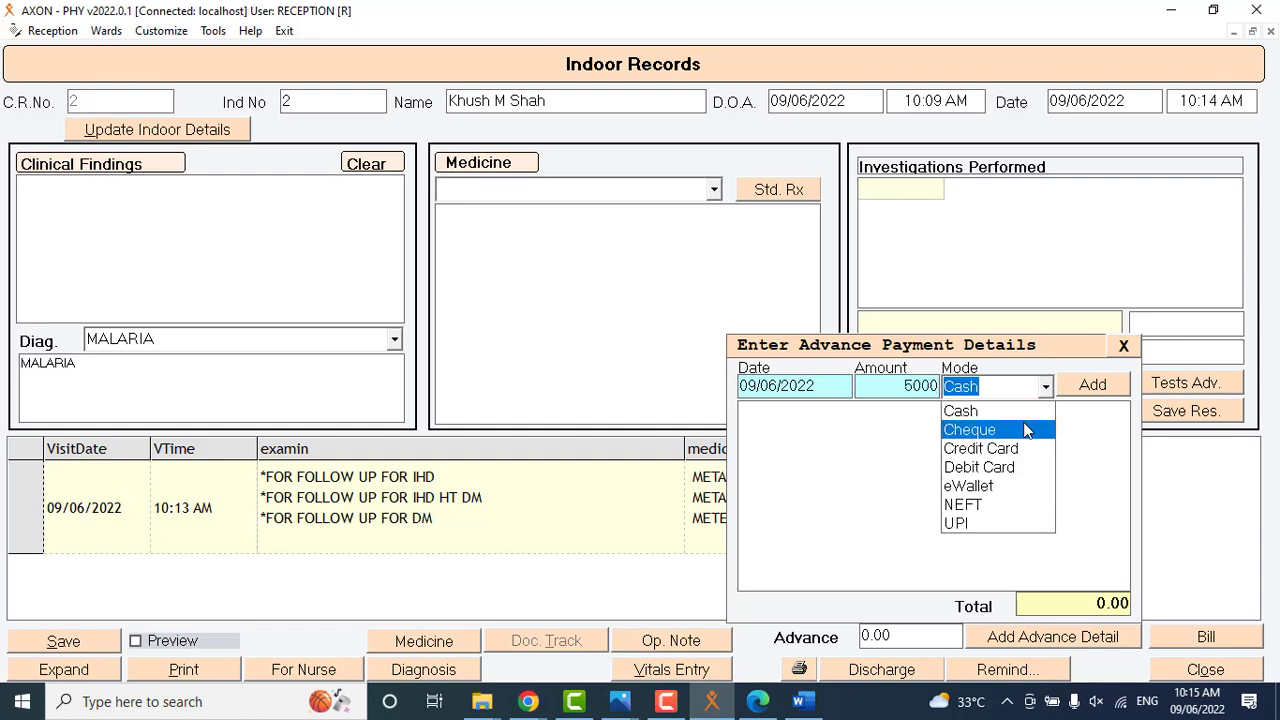
left_click(1090, 390)
left_click(1090, 390)
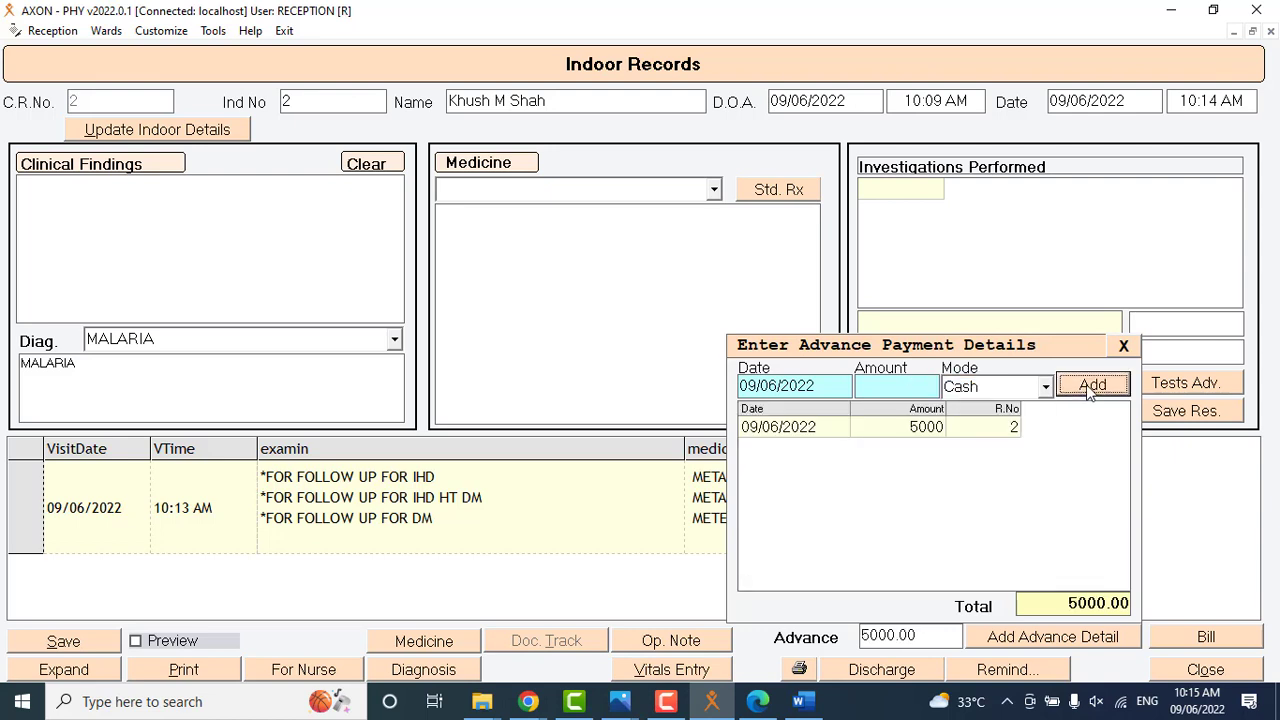
left_click(1124, 346)
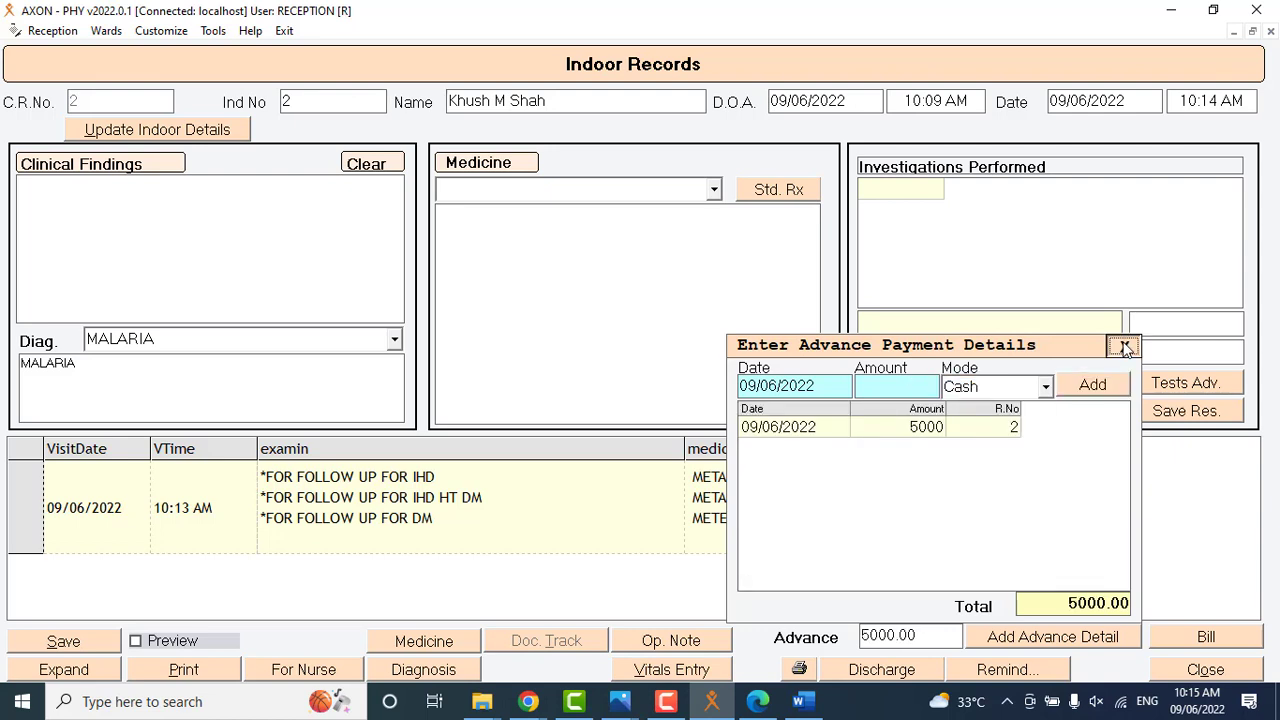
left_click(863, 635)
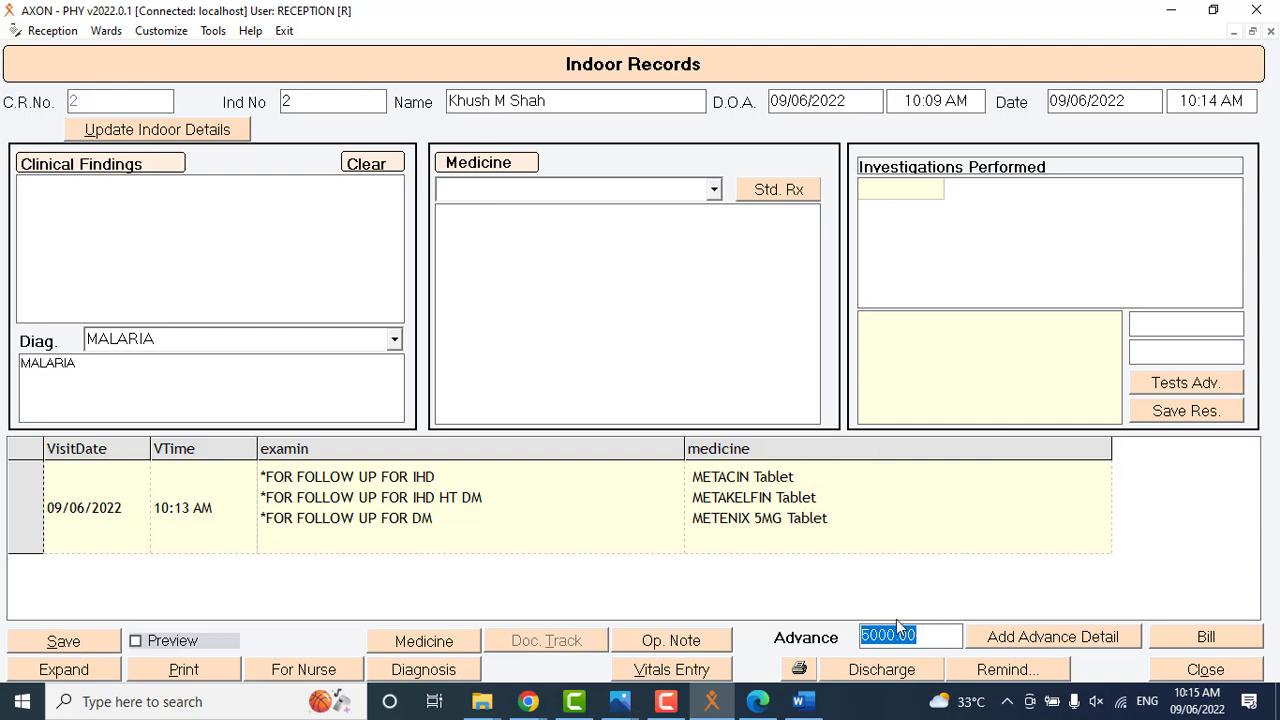
Load the saved 09/06/2022 visit entry and view the print preview of the patient's indoor records.
double_click(720, 486)
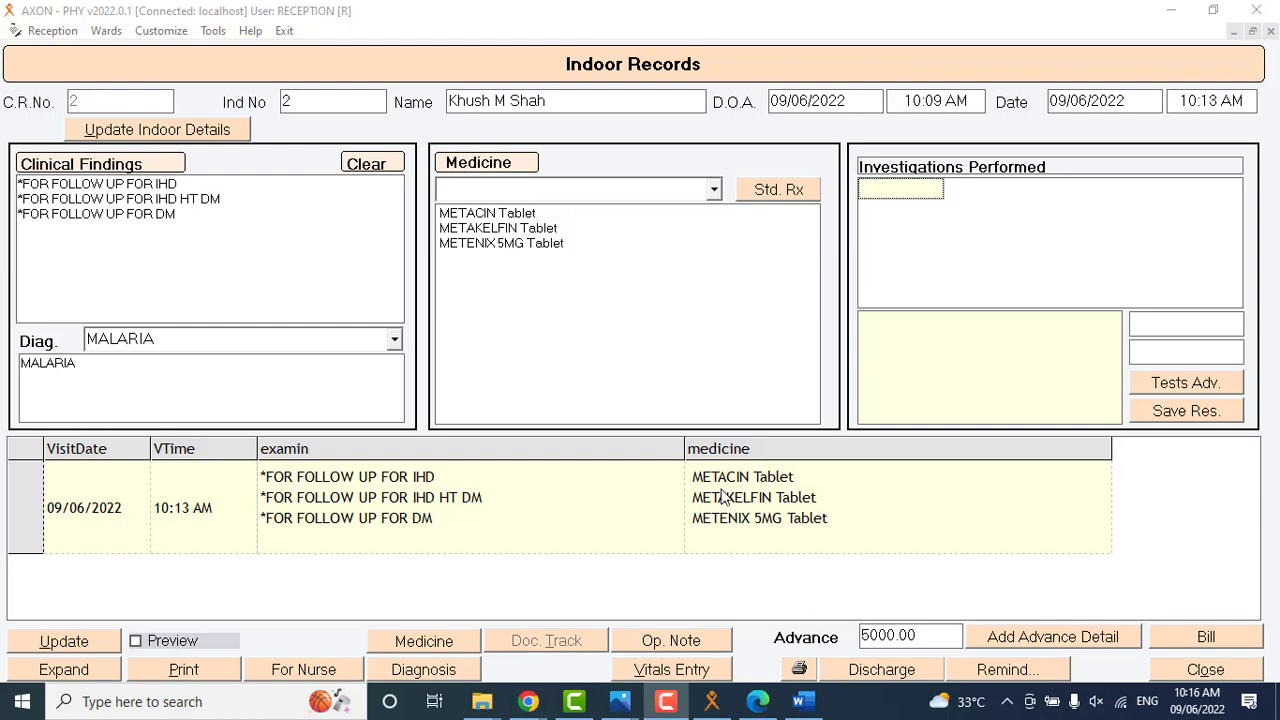
left_click(168, 641)
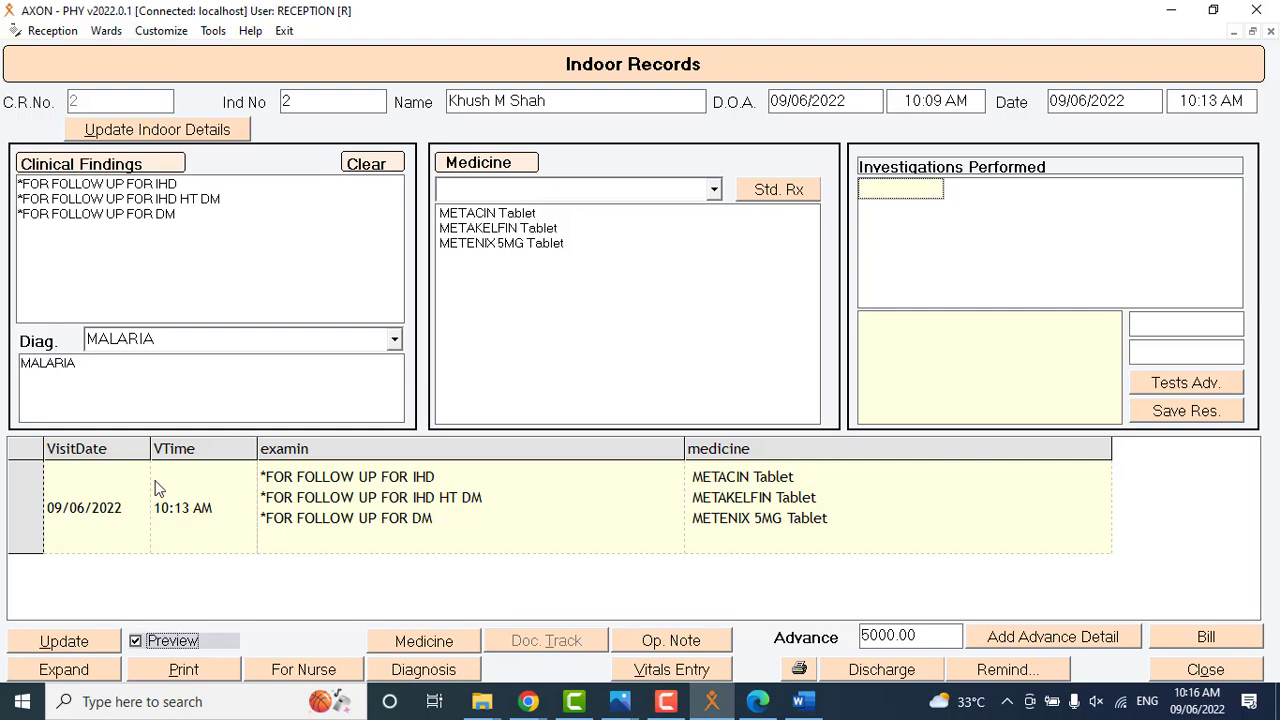
left_click(180, 672)
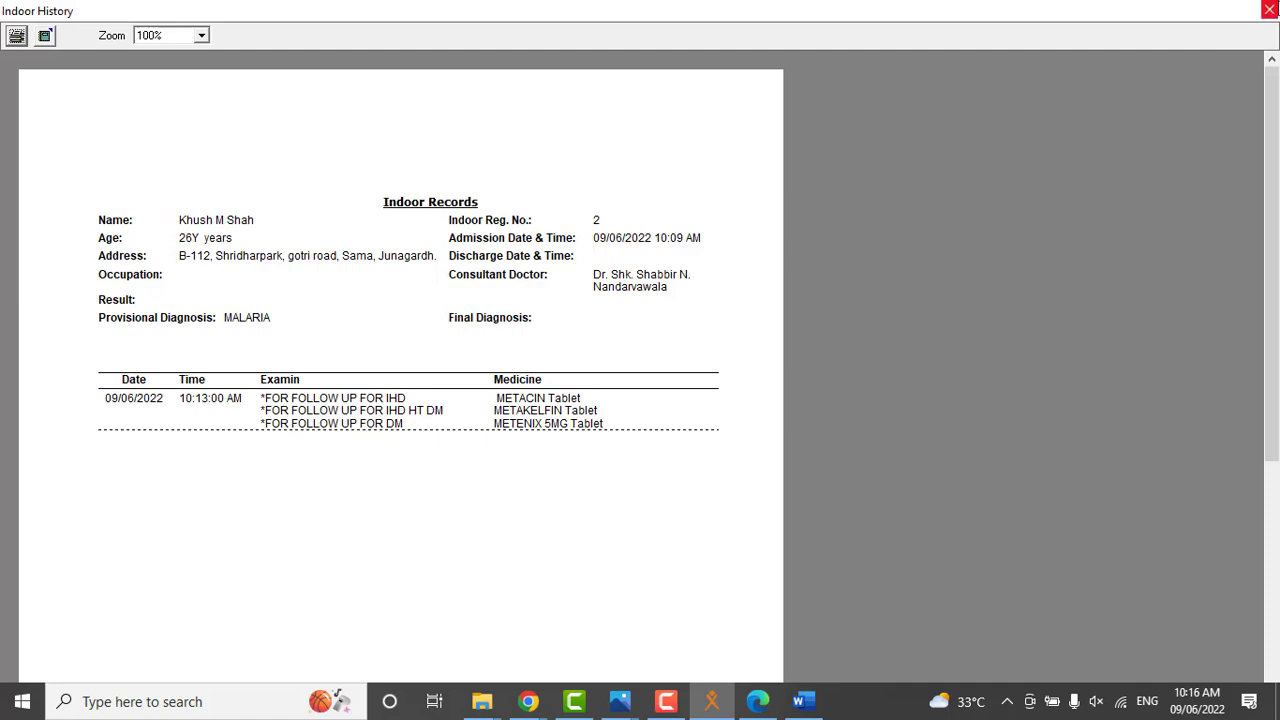
left_click(1268, 10)
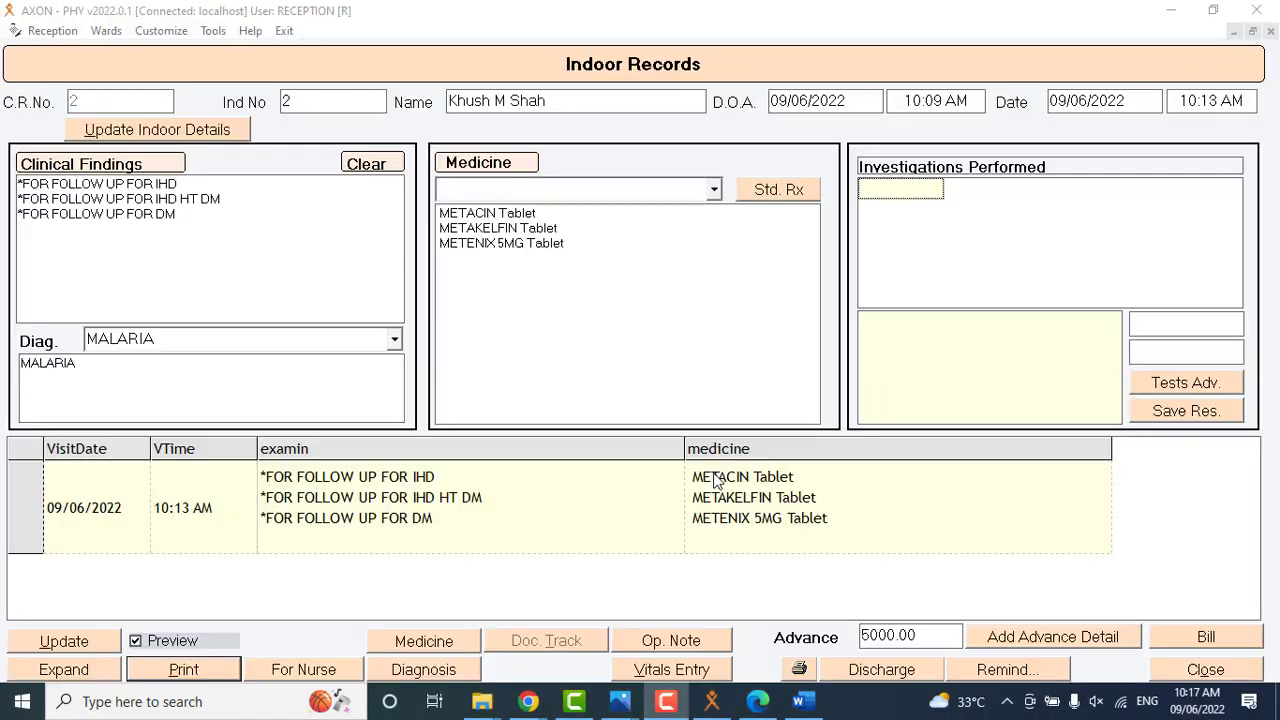
Open the indoor vitals entry and generate the patient's TPR chart in Excel, minimizing the workbook after viewing it.
left_click(622, 672)
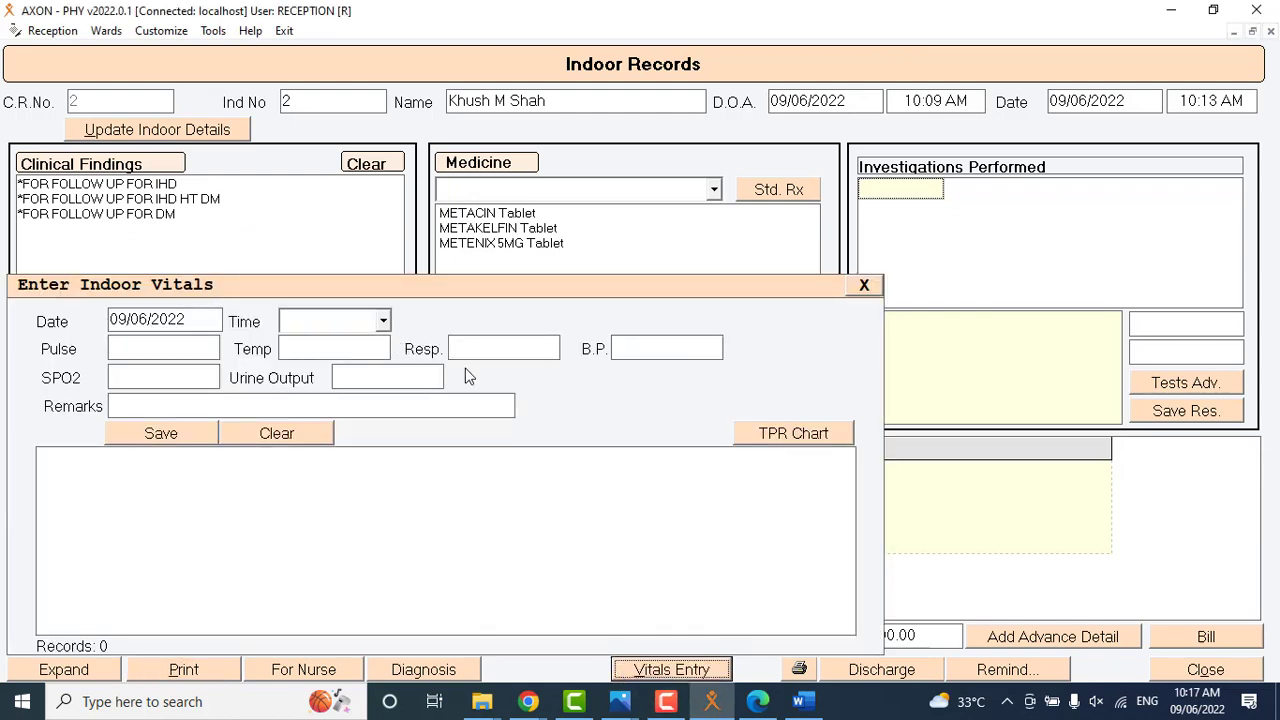
left_click(810, 437)
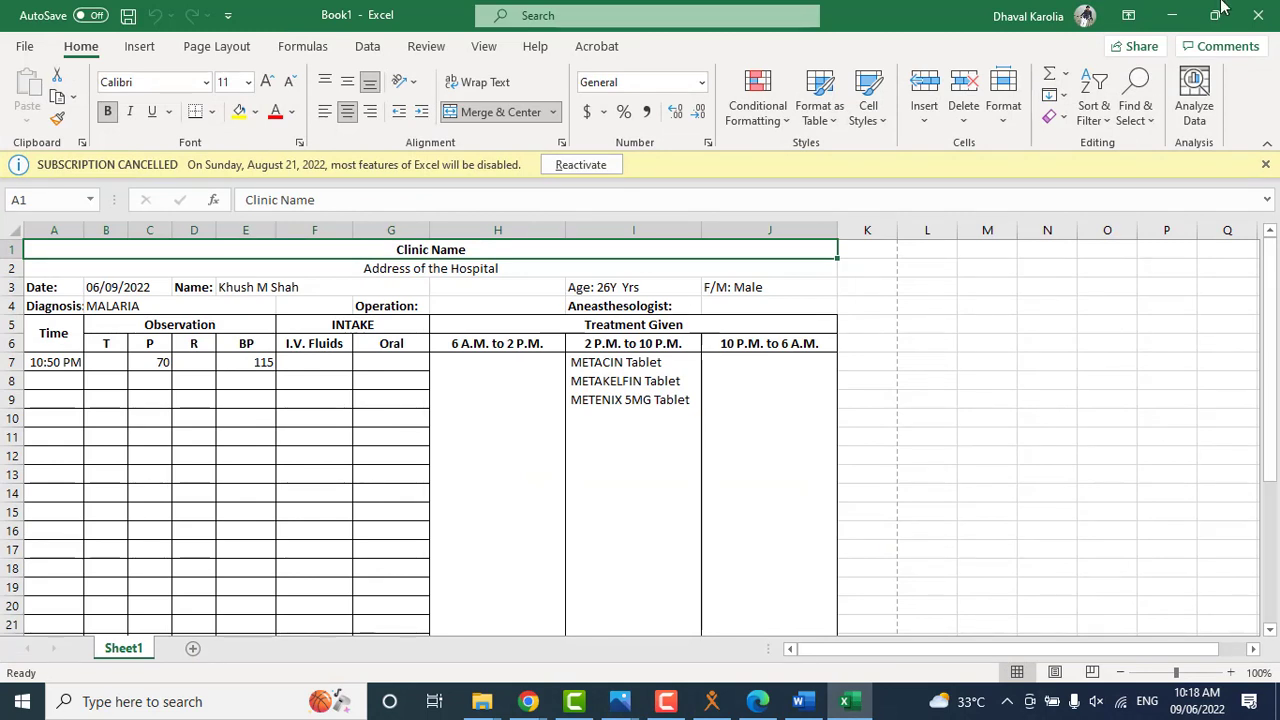
left_click(1166, 6)
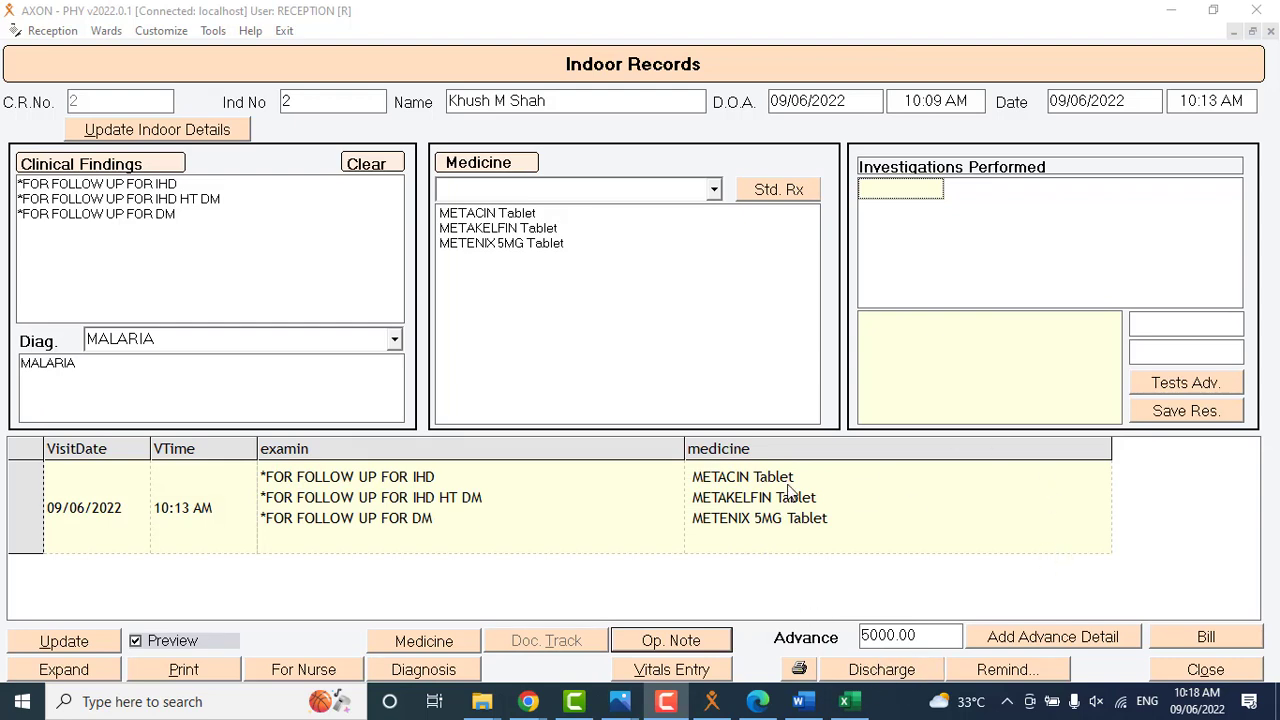
Close the indoor record and open the second patient's discharge summary from the indoor patient register.
left_click(1224, 672)
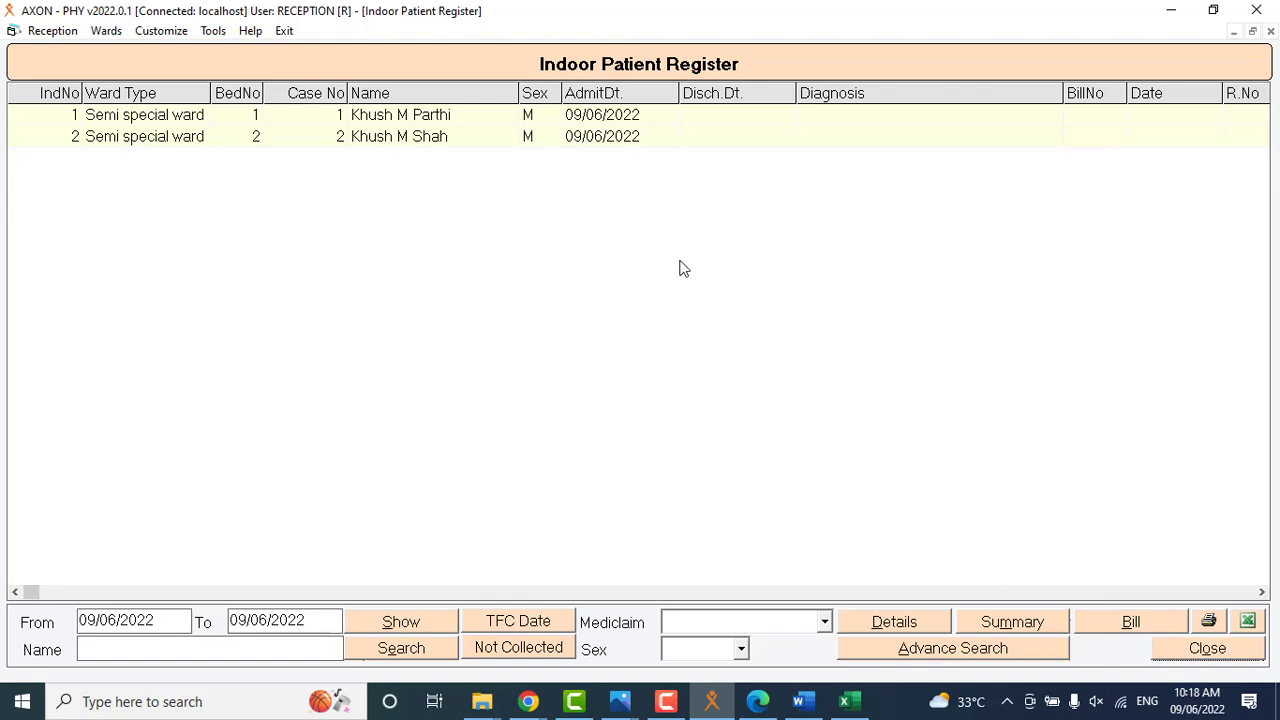
left_click(410, 140)
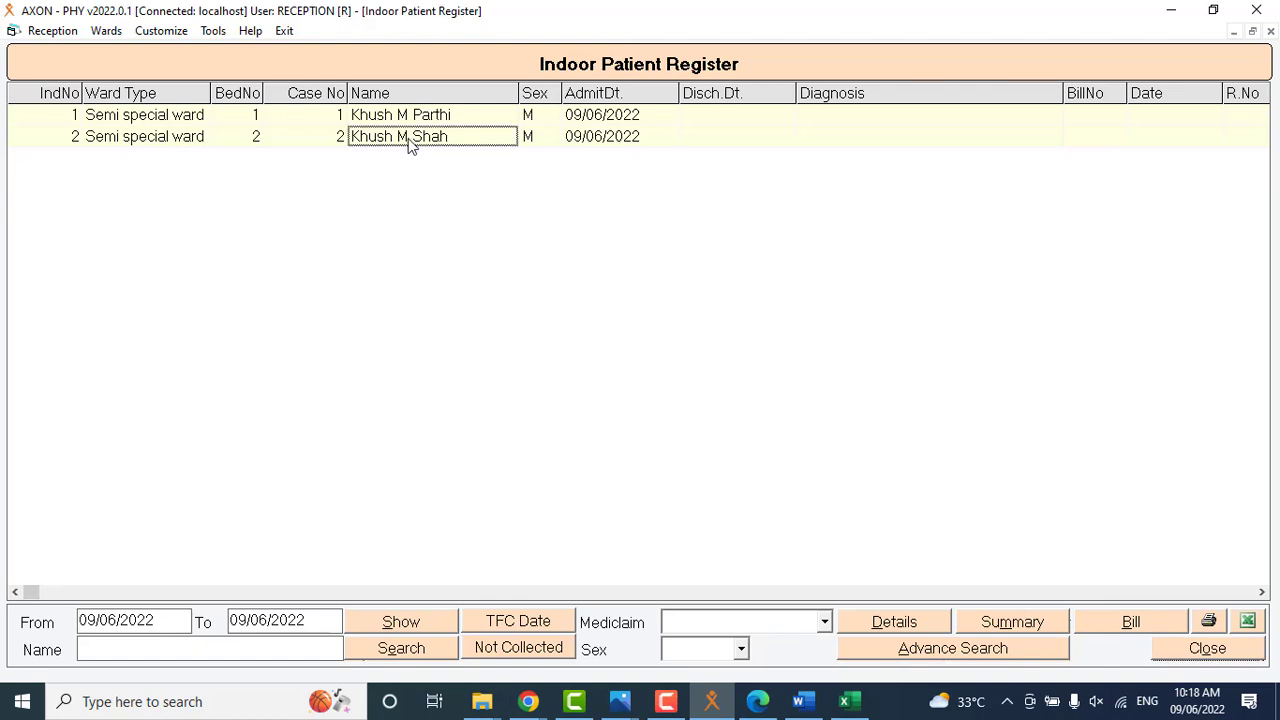
left_click(995, 620)
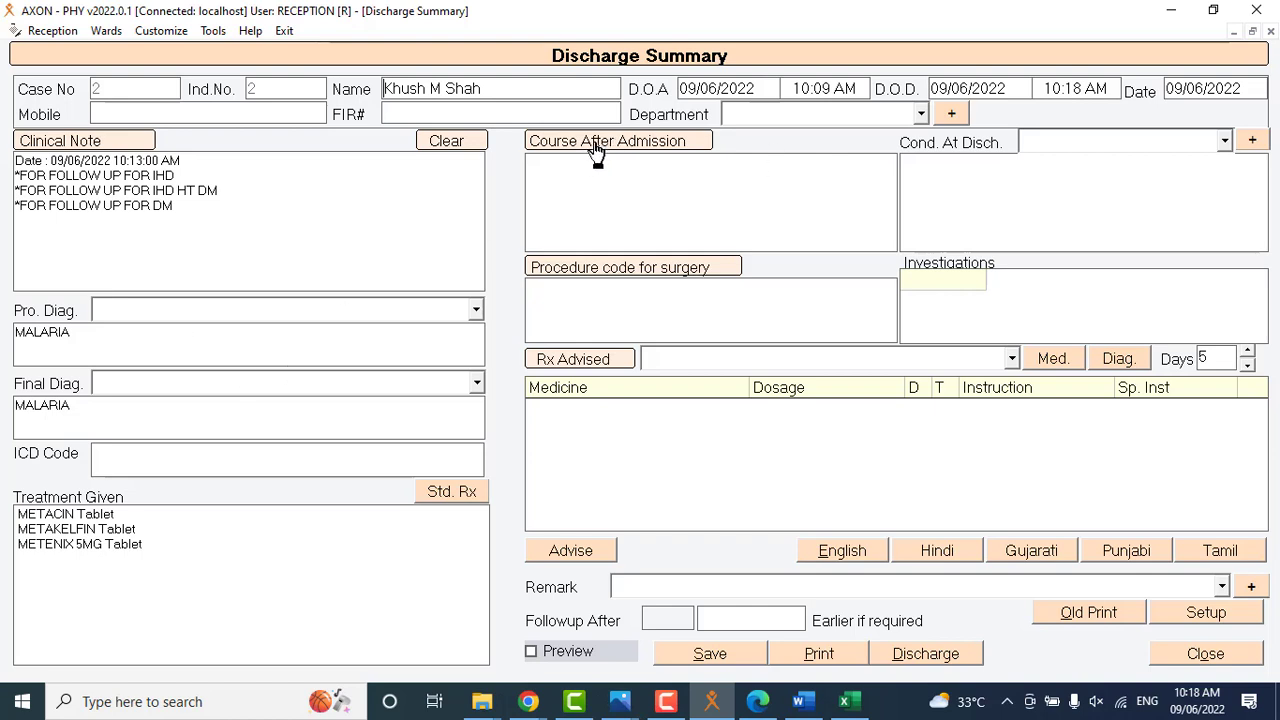
Add DAMA as a new condition at discharge option and select it for the discharge summary.
left_click(1223, 142)
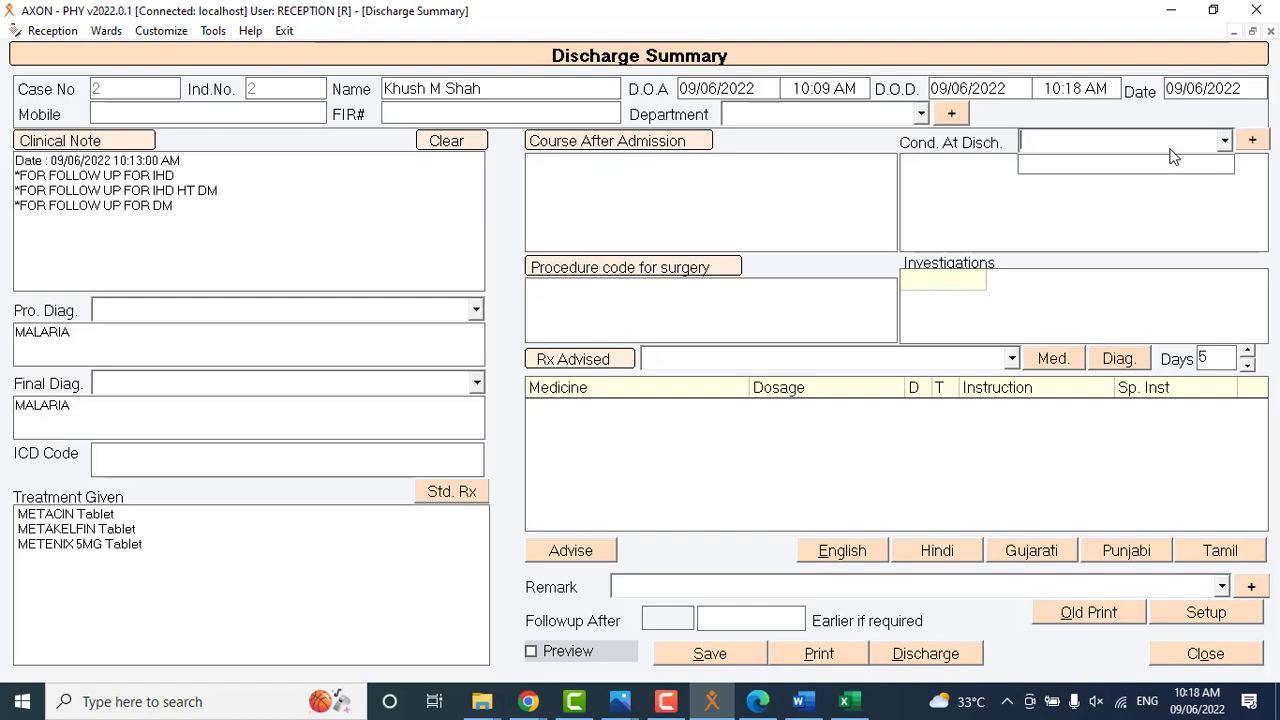
type("DAMA")
left_click(1249, 144)
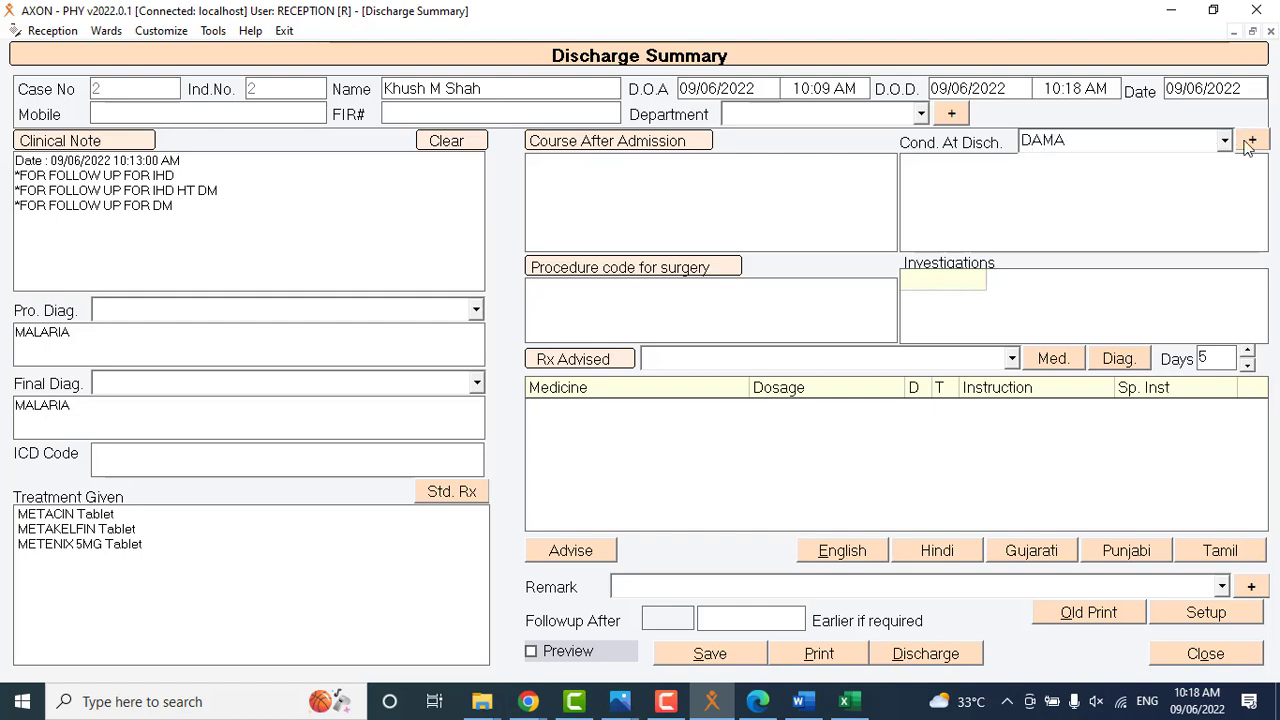
left_click(1250, 142)
left_click(1224, 141)
left_click(1050, 175)
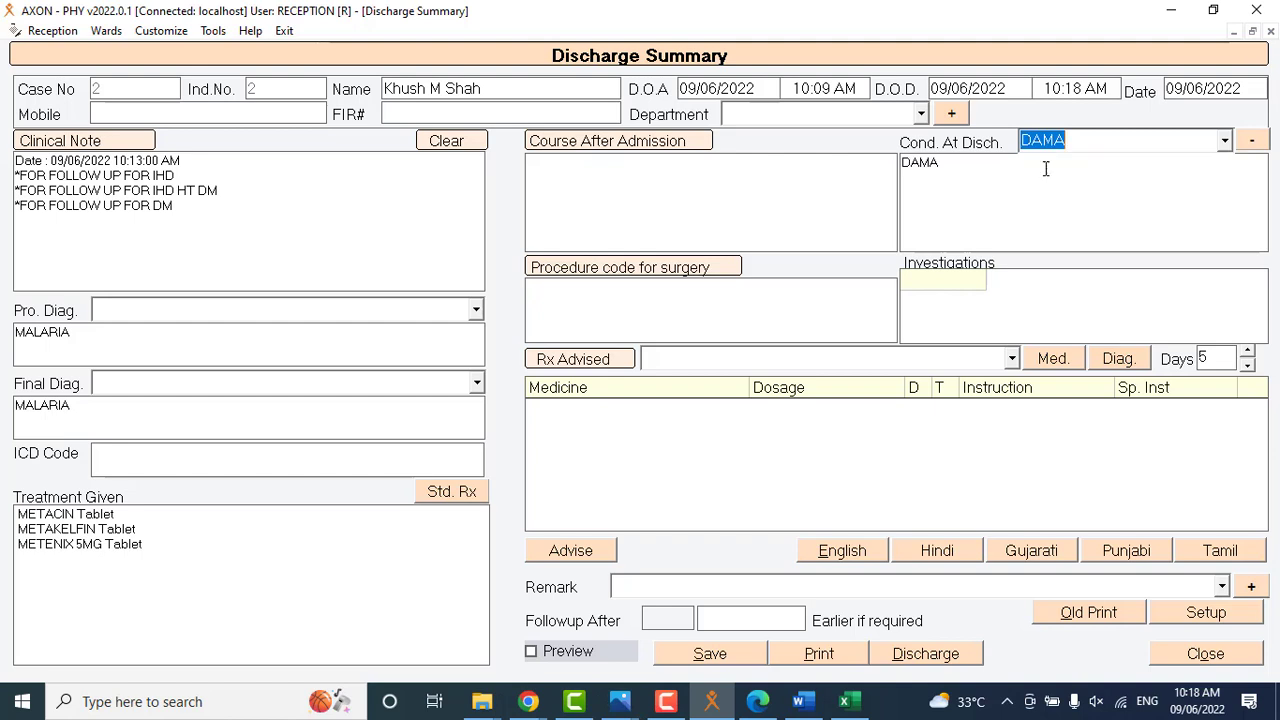
Add 10% DEX drops and 5% D + LARIAGO injection to the advised prescription.
left_click(604, 307)
left_click(1011, 360)
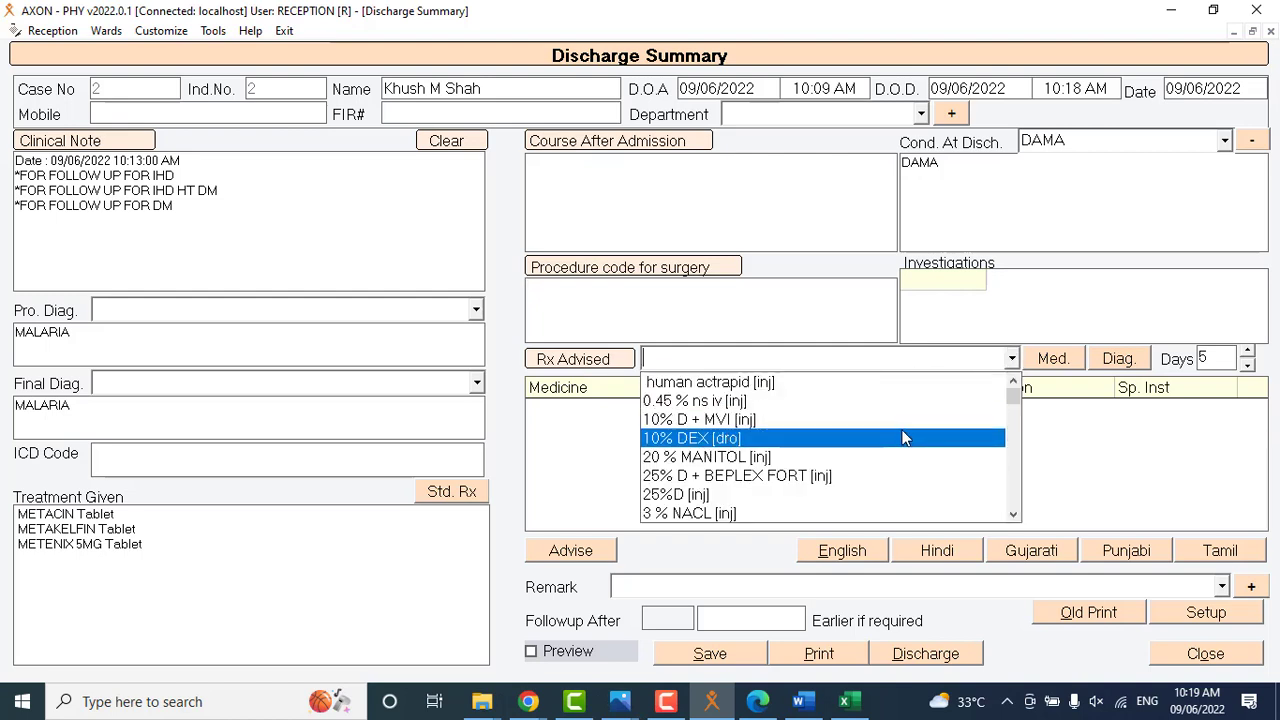
left_click(900, 437)
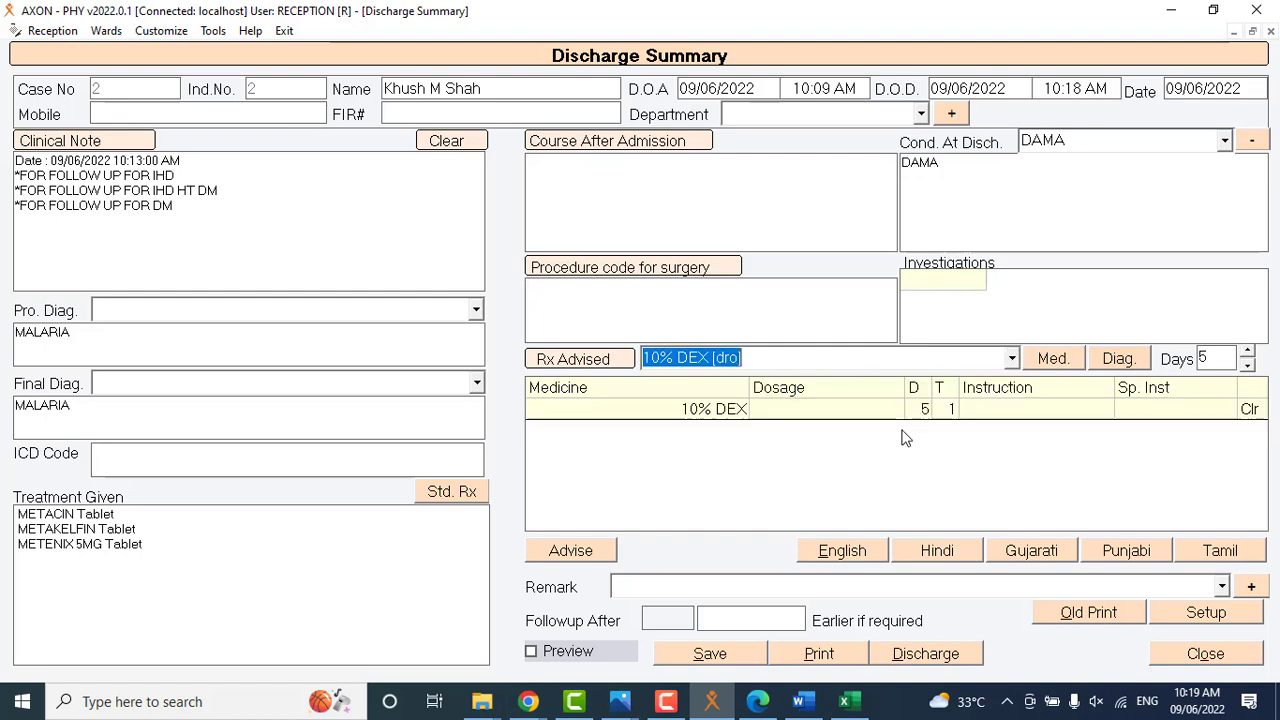
left_click(1011, 360)
left_click(978, 500)
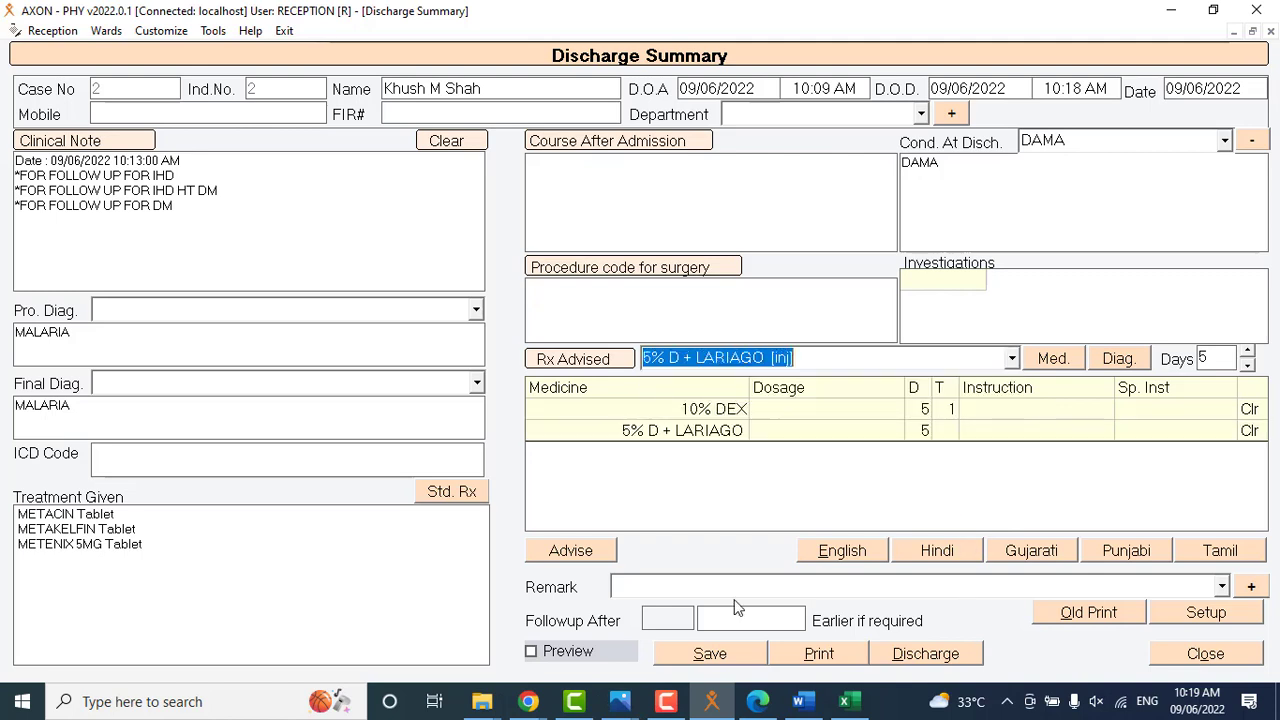
Set the follow-up date in the discharge summary to 30/06/2022, leaving the remark empty.
left_click(645, 588)
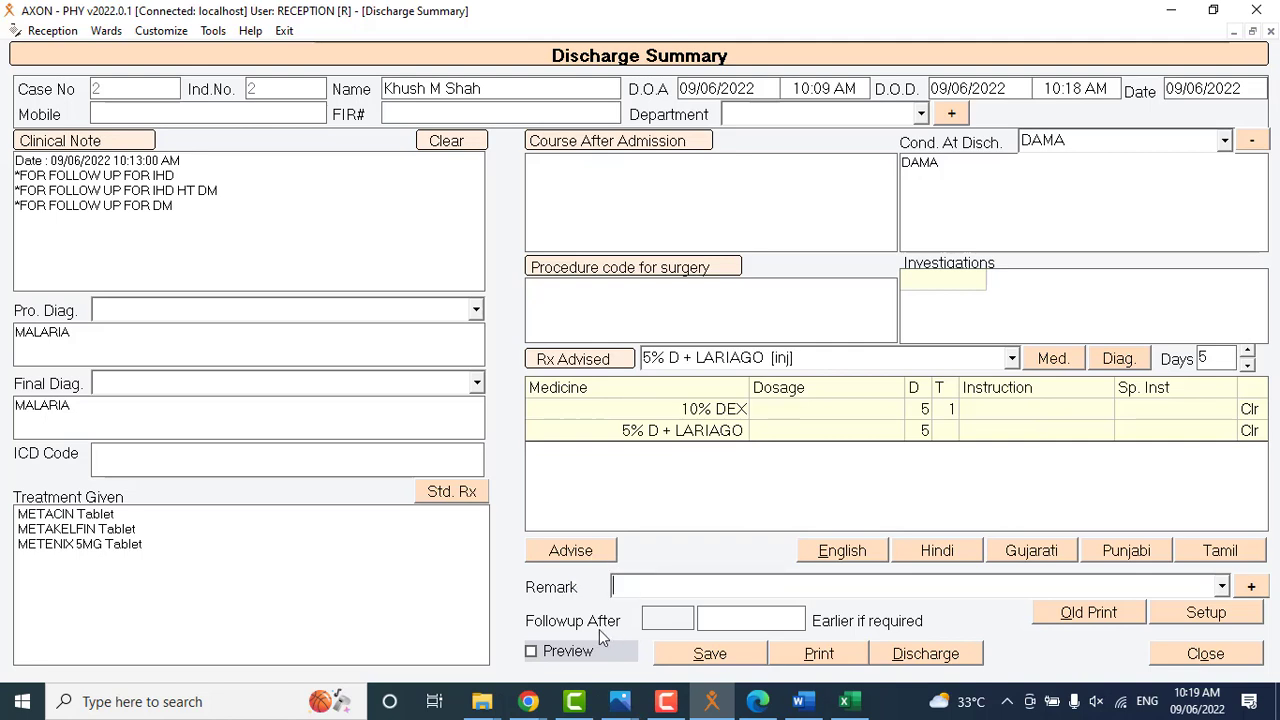
left_click(724, 614)
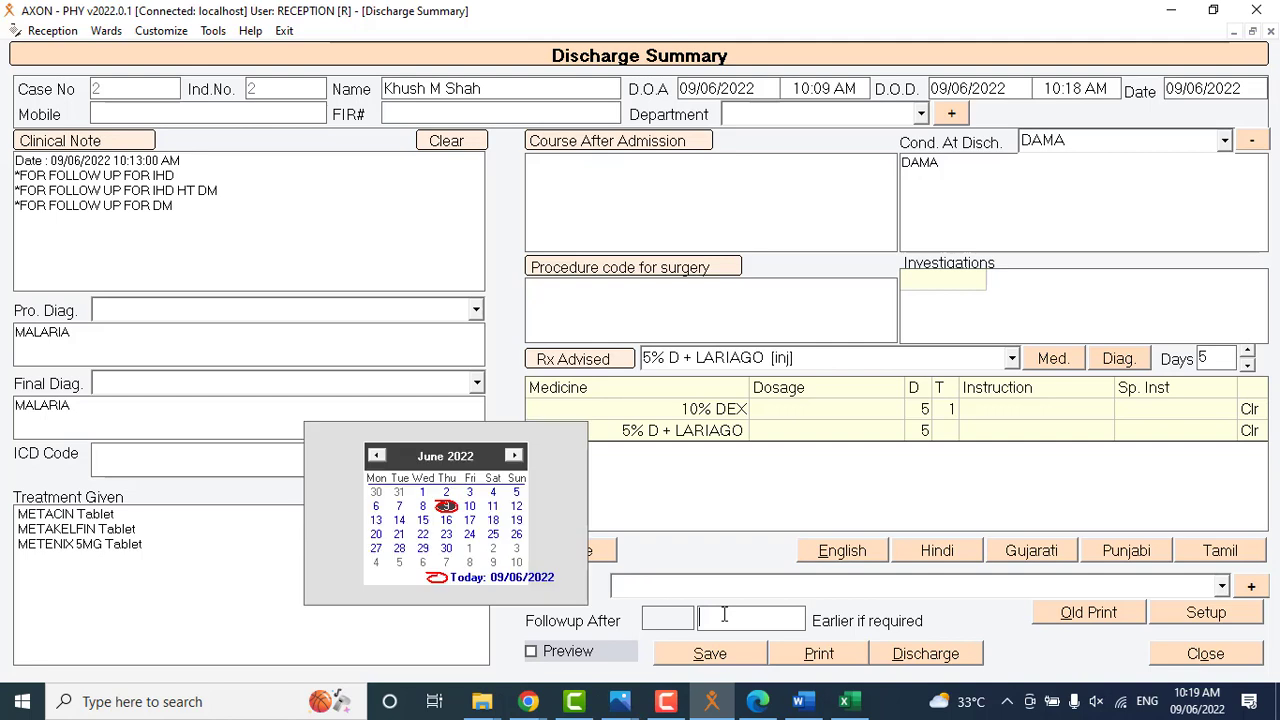
left_click(451, 549)
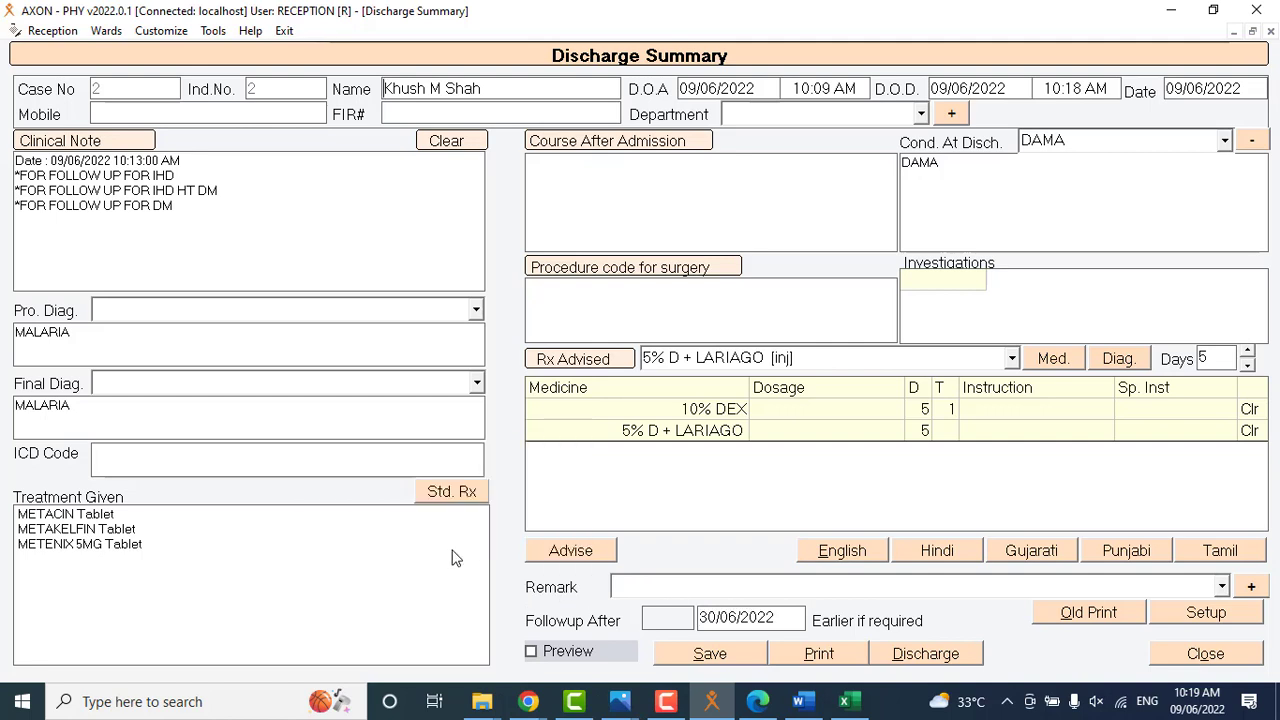
Enable the preview, generate the discharge summary printout in English and review it in Word.
left_click(573, 651)
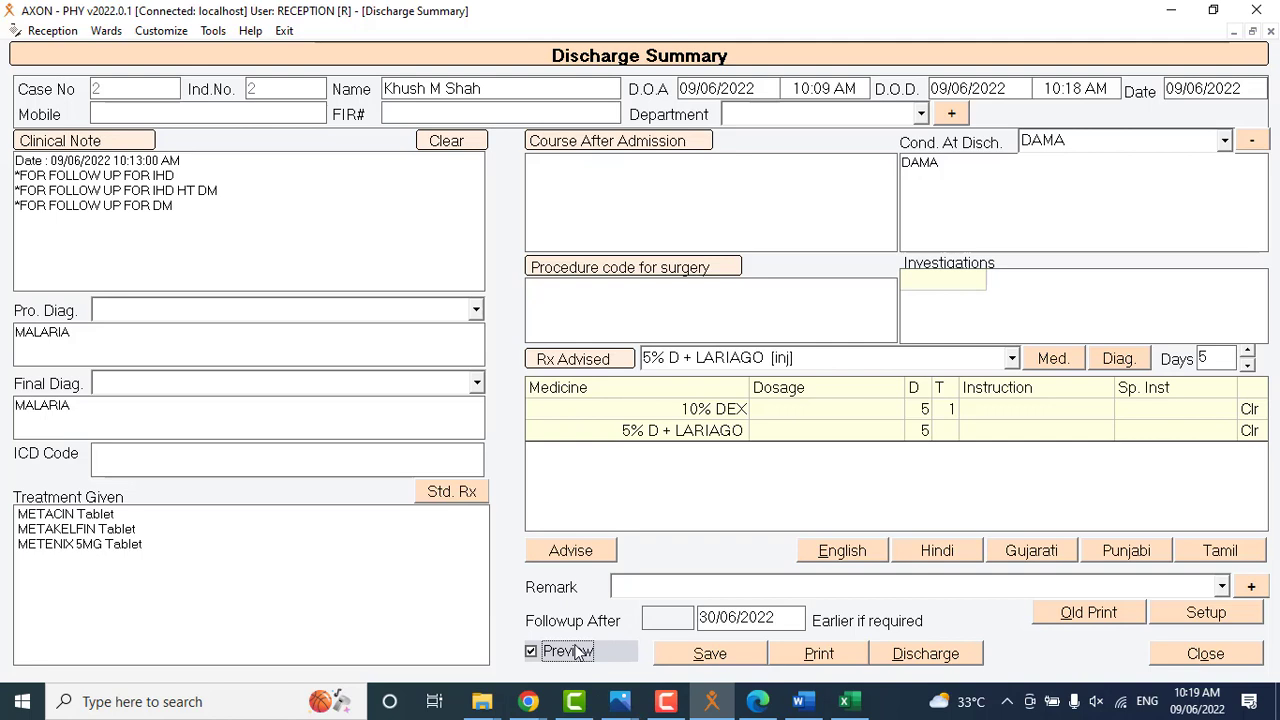
left_click(805, 655)
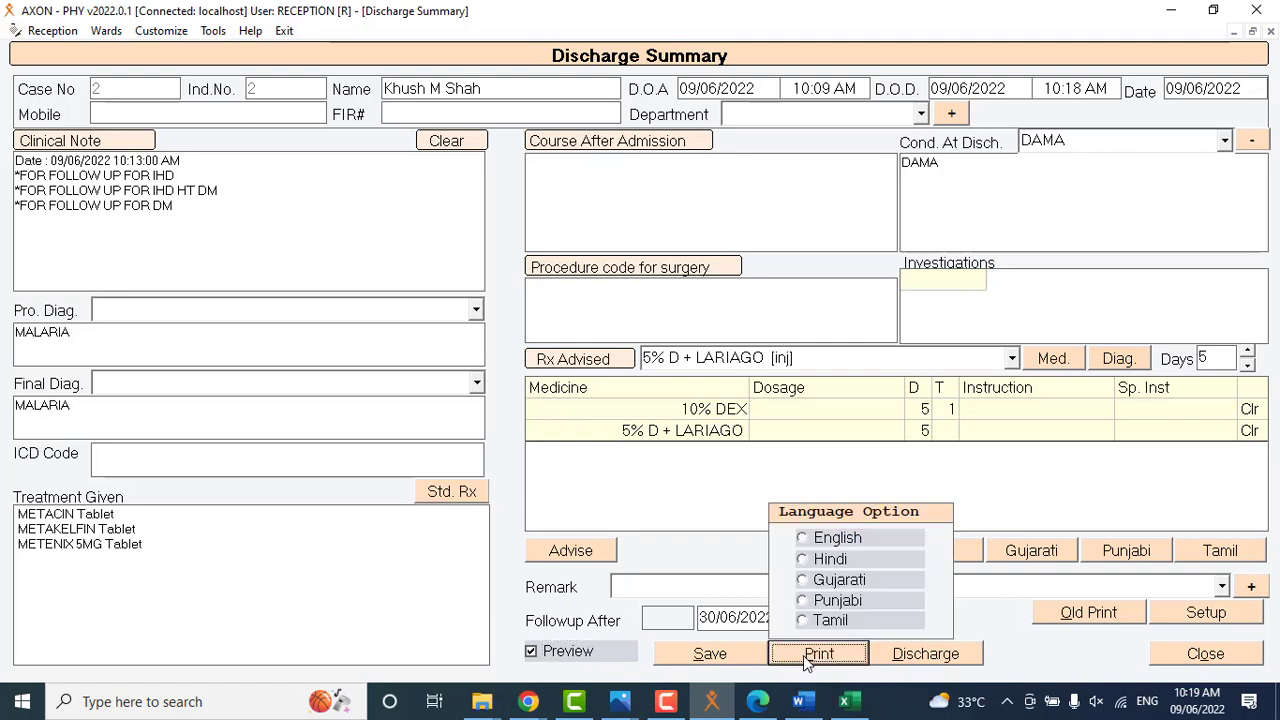
left_click(808, 538)
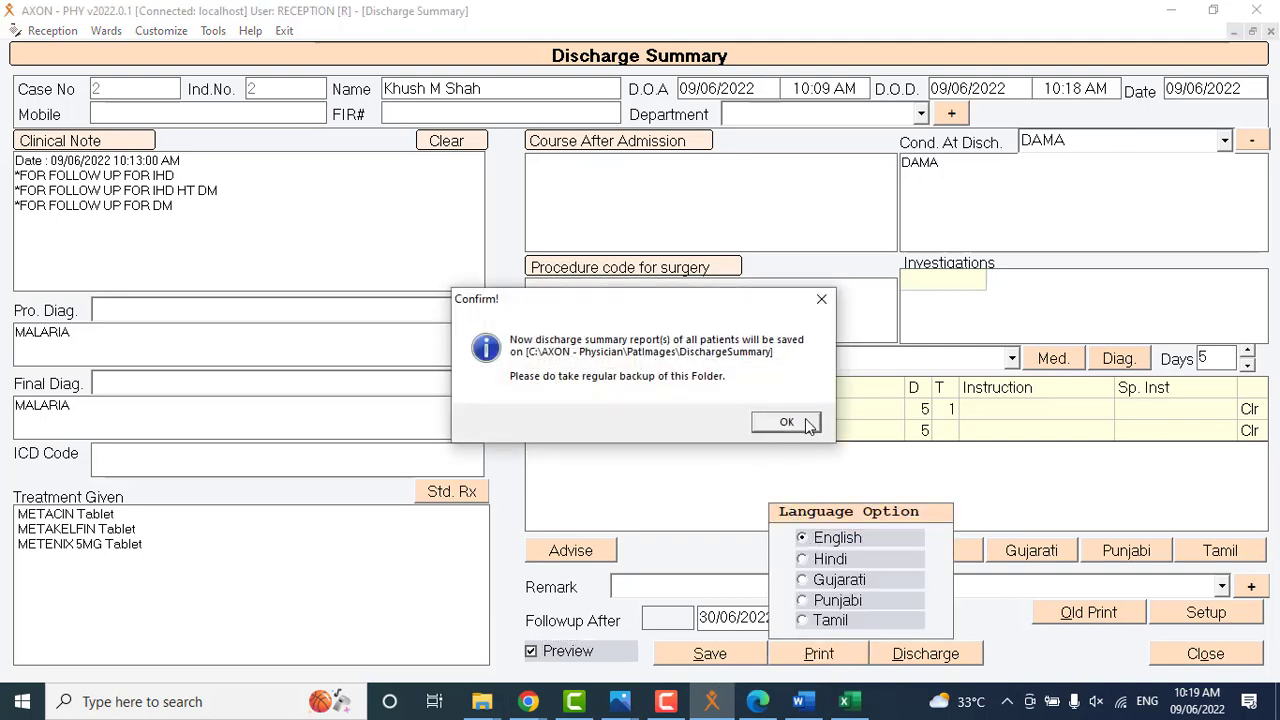
left_click(786, 422)
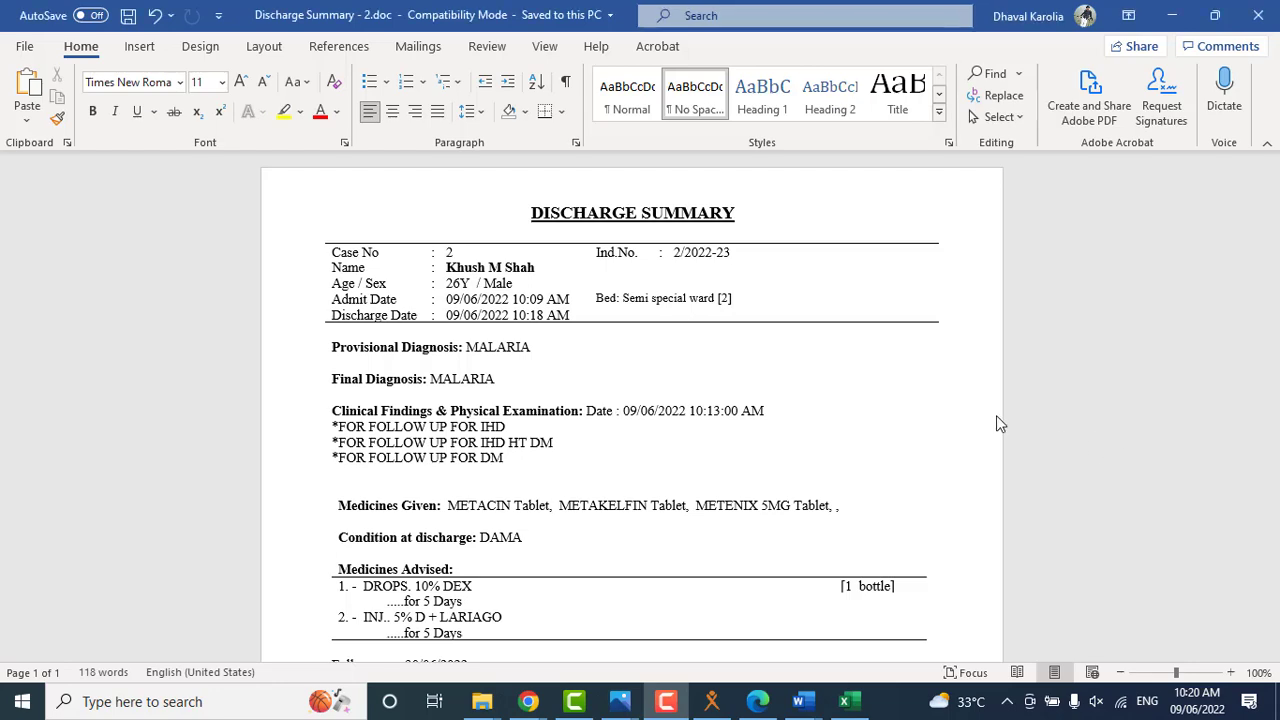
mouse_move(1272, 273)
left_mouse_down()
mouse_move(1276, 450)
mouse_move(1276, 276)
left_mouse_up()
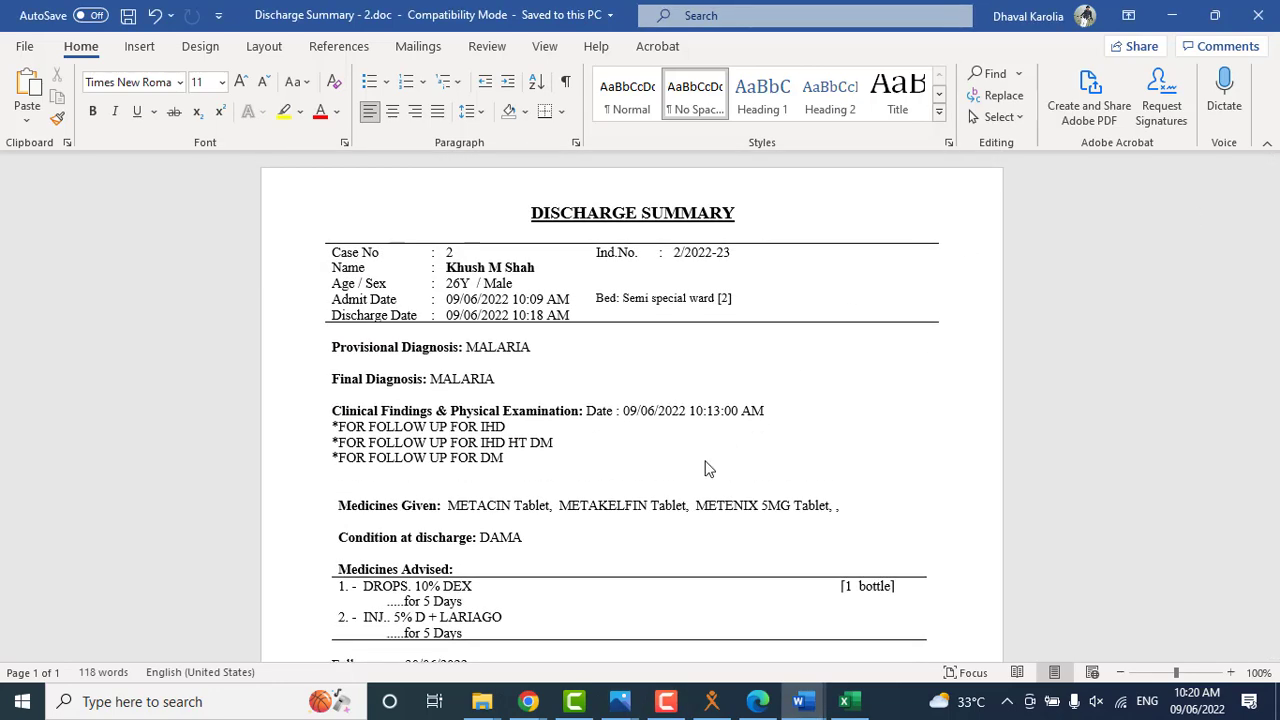
Switch back to AXON, review the discharge summary's Print Setup options and return to the indoor patient register.
key("alt+Tab")
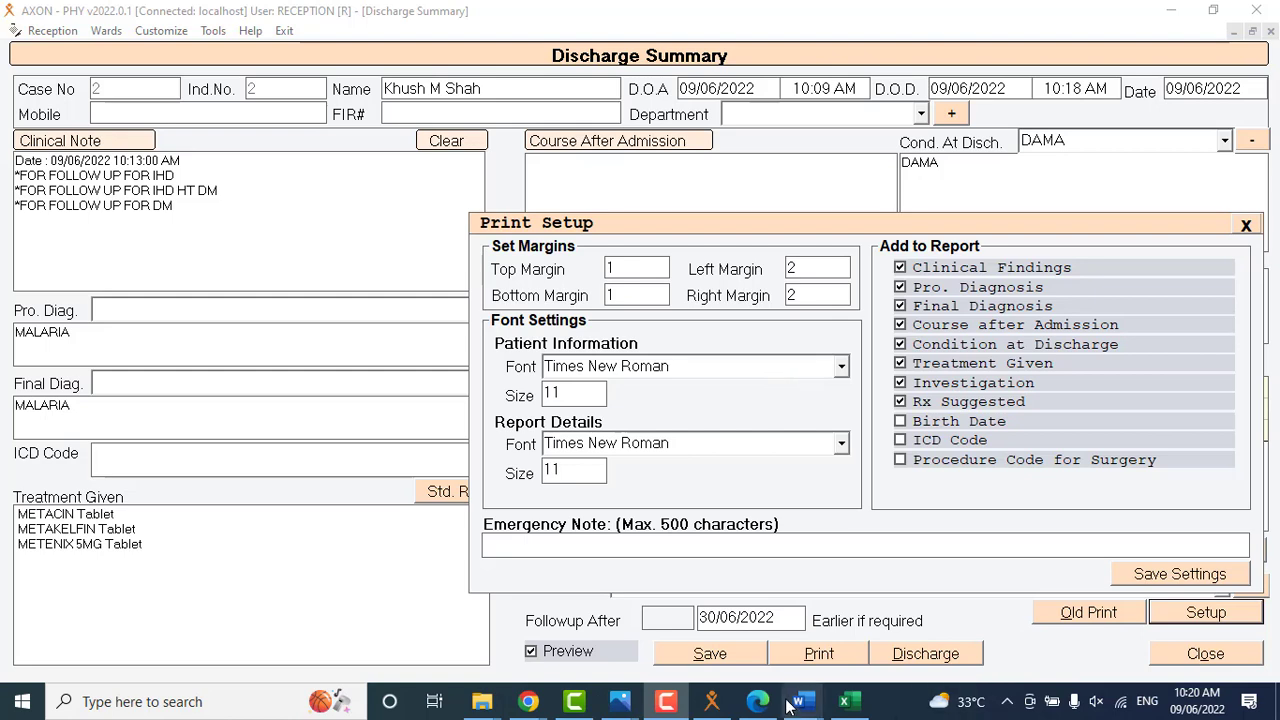
mouse_move(810, 708)
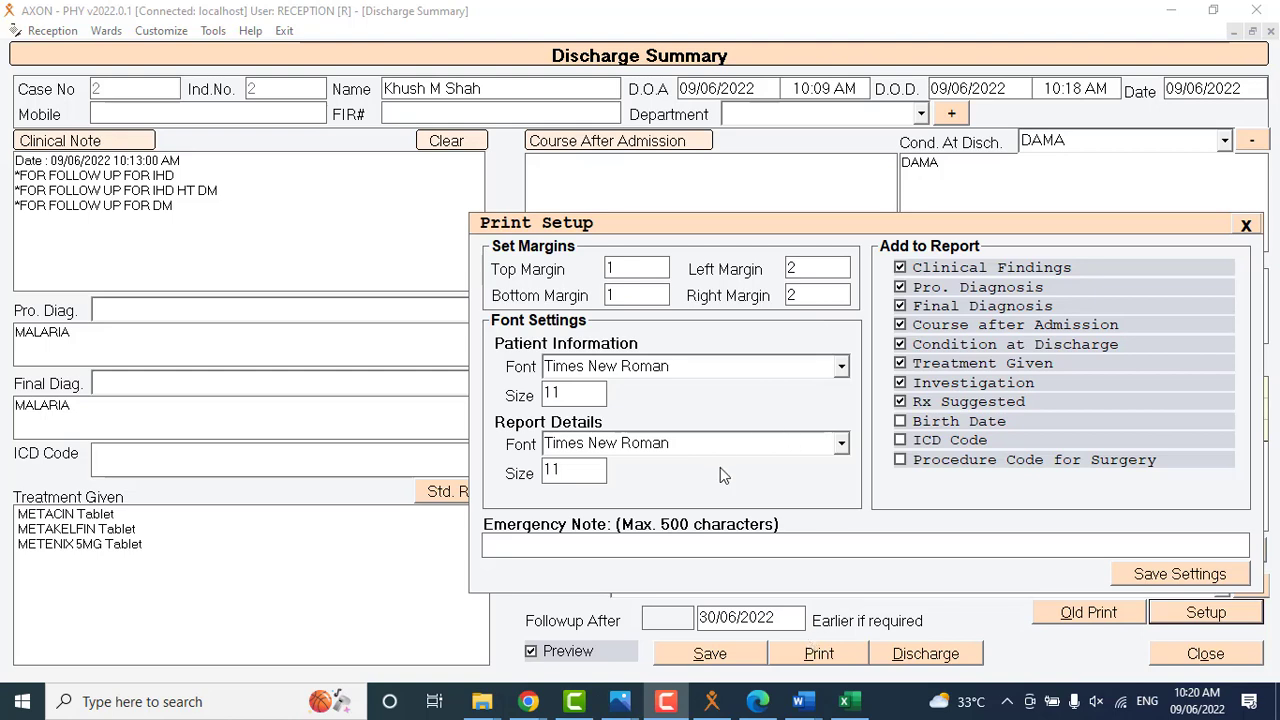
key("Escape")
Open the second patient's indoor bill and add GENERAL WARD BED CHARGES at a rate of 1500 with quantity 10.
left_click(441, 138)
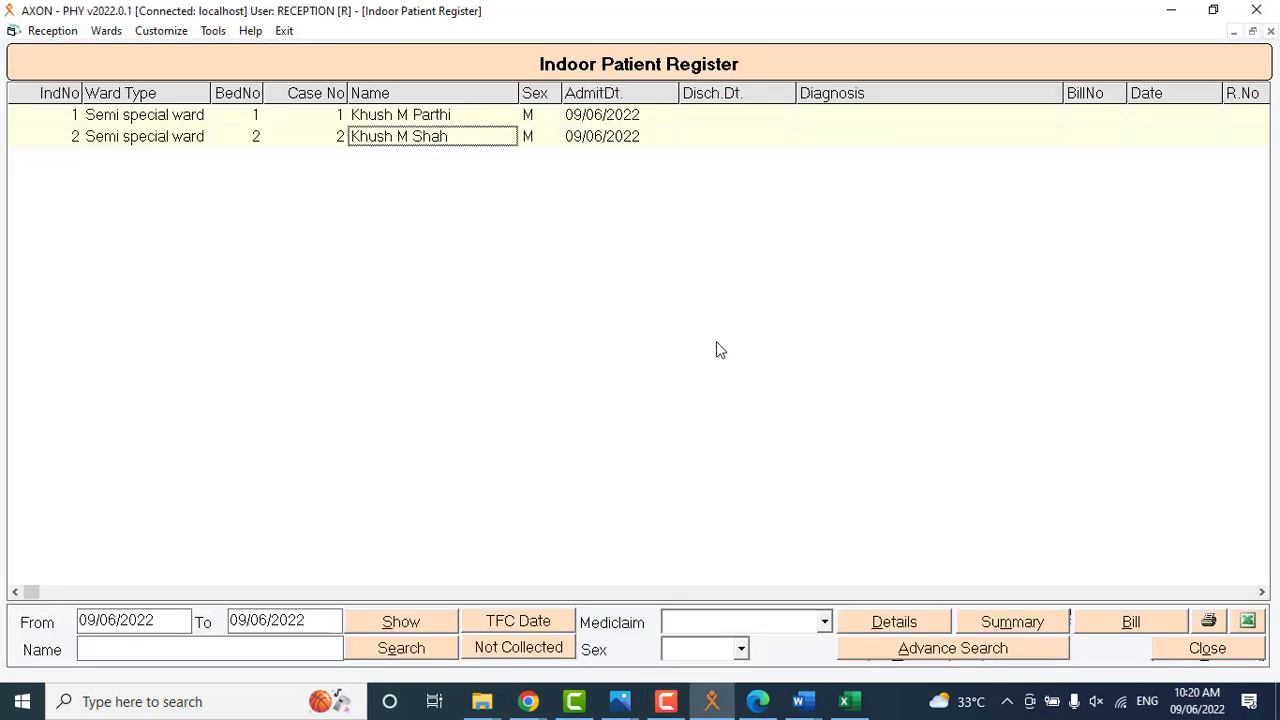
left_click(1122, 634)
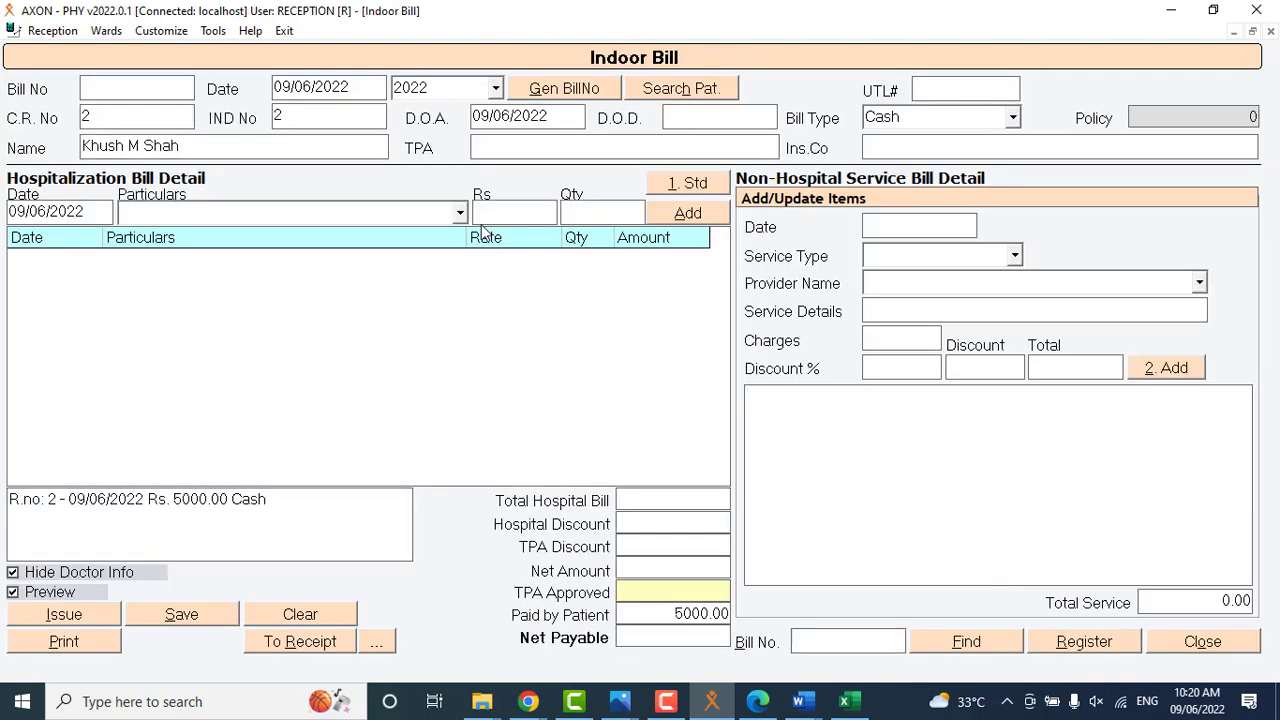
left_click(460, 213)
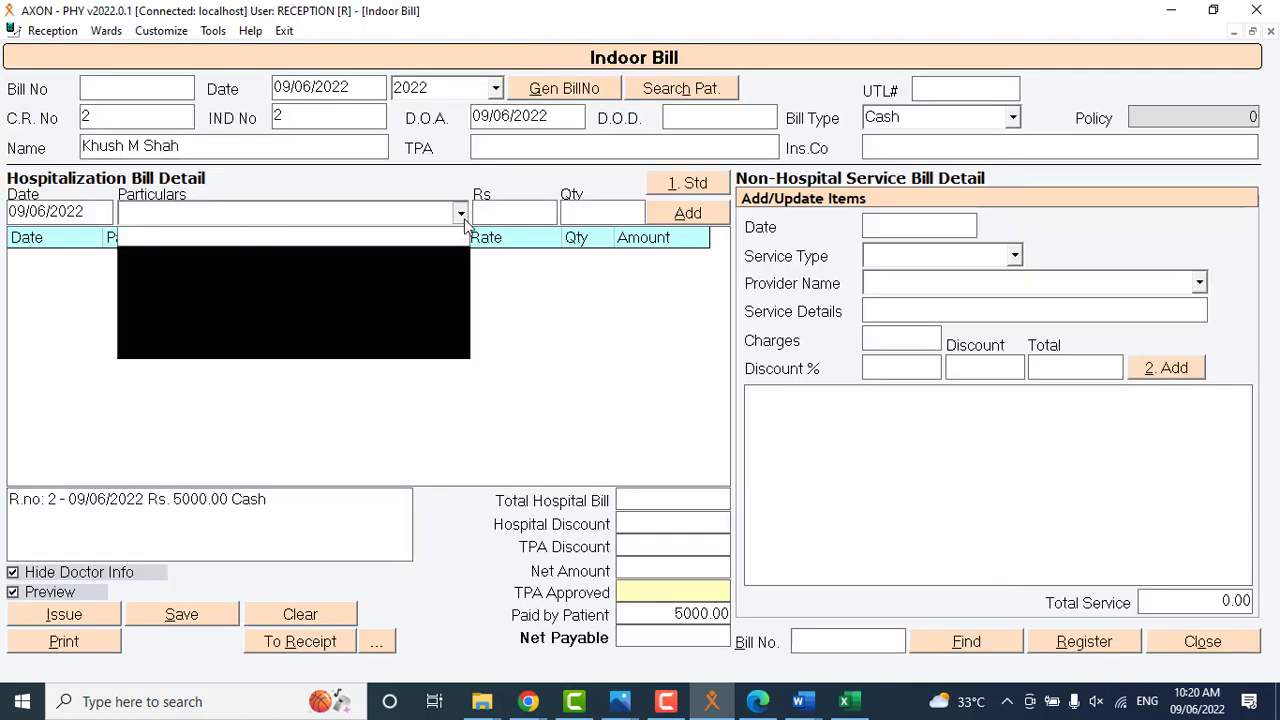
type("gene")
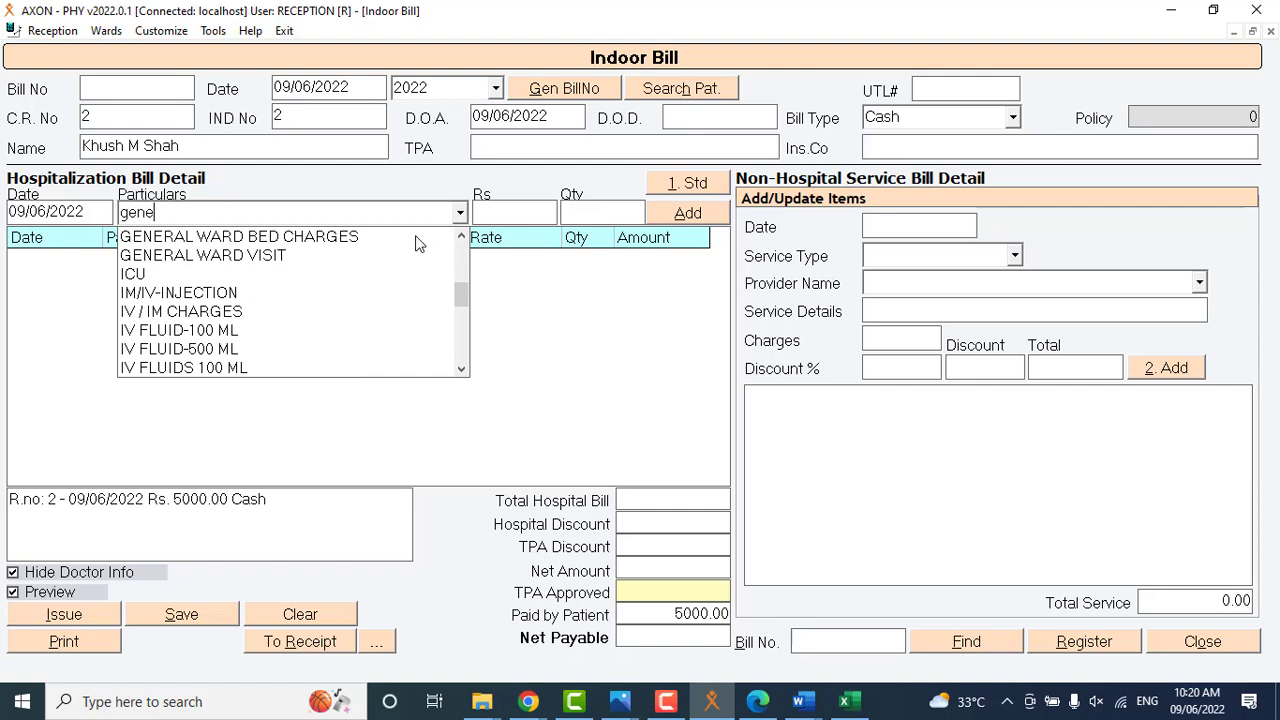
left_click(335, 246)
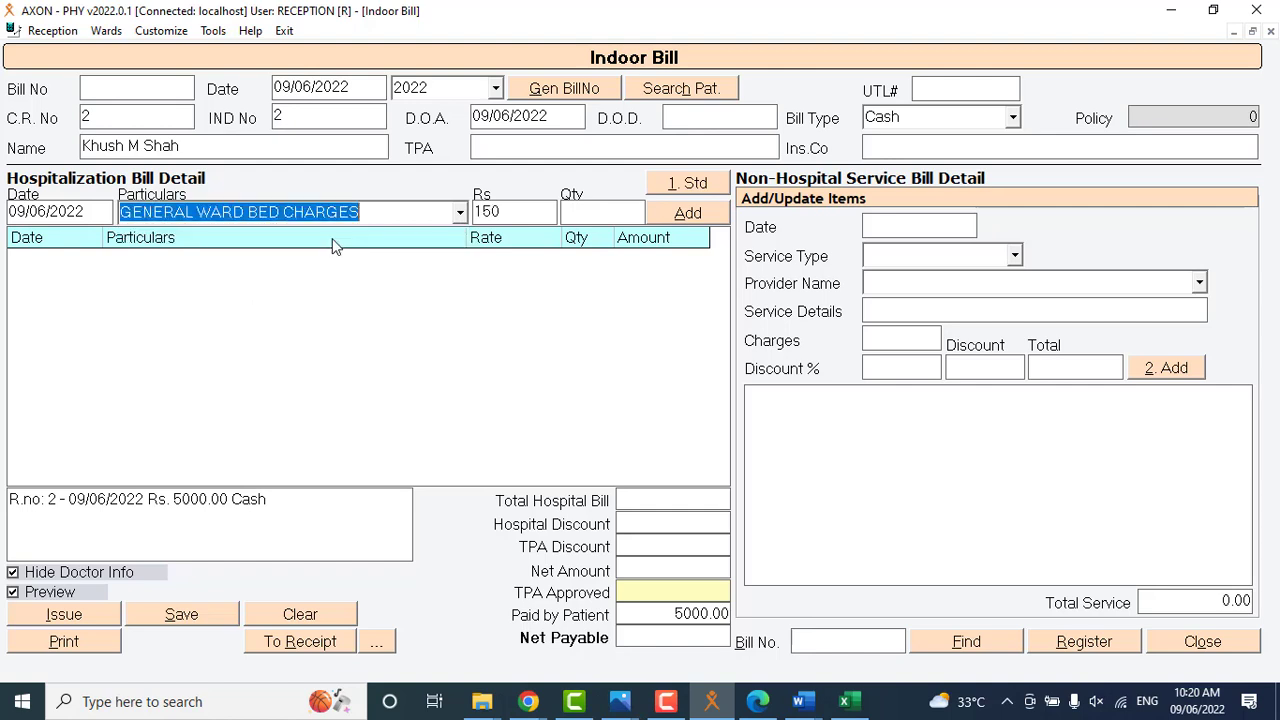
left_click(548, 209)
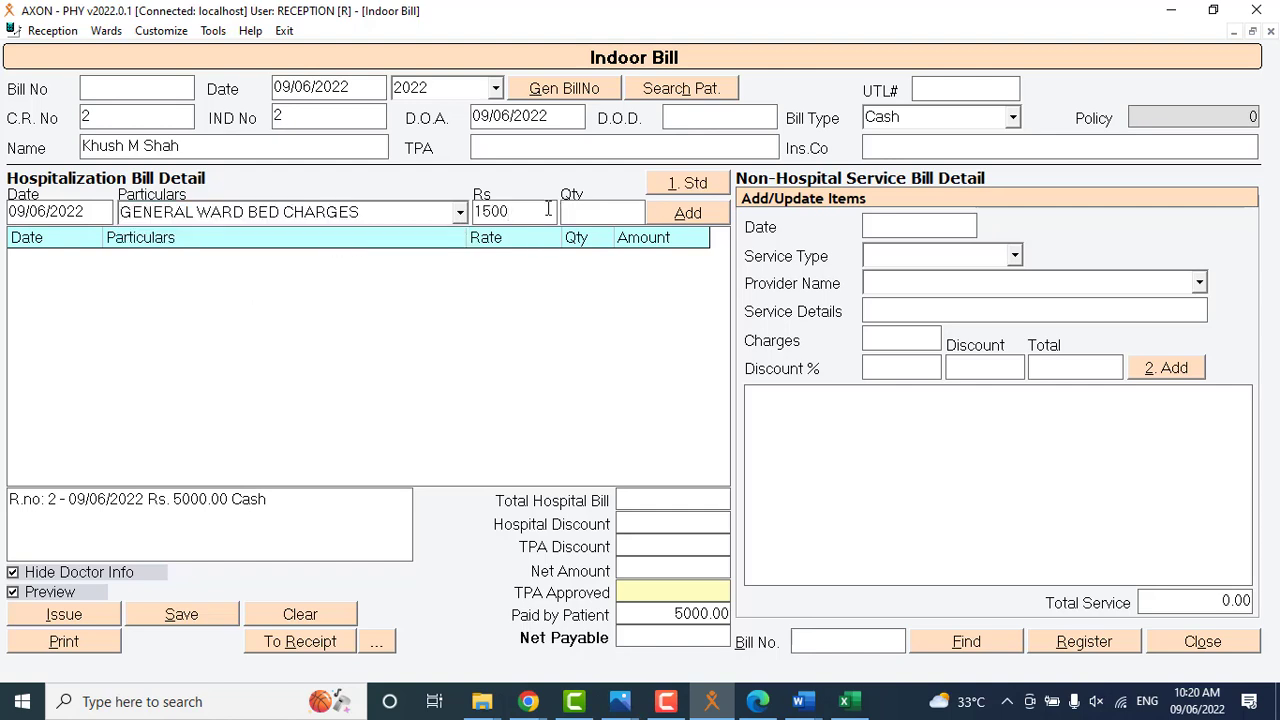
type("10")
left_click(677, 224)
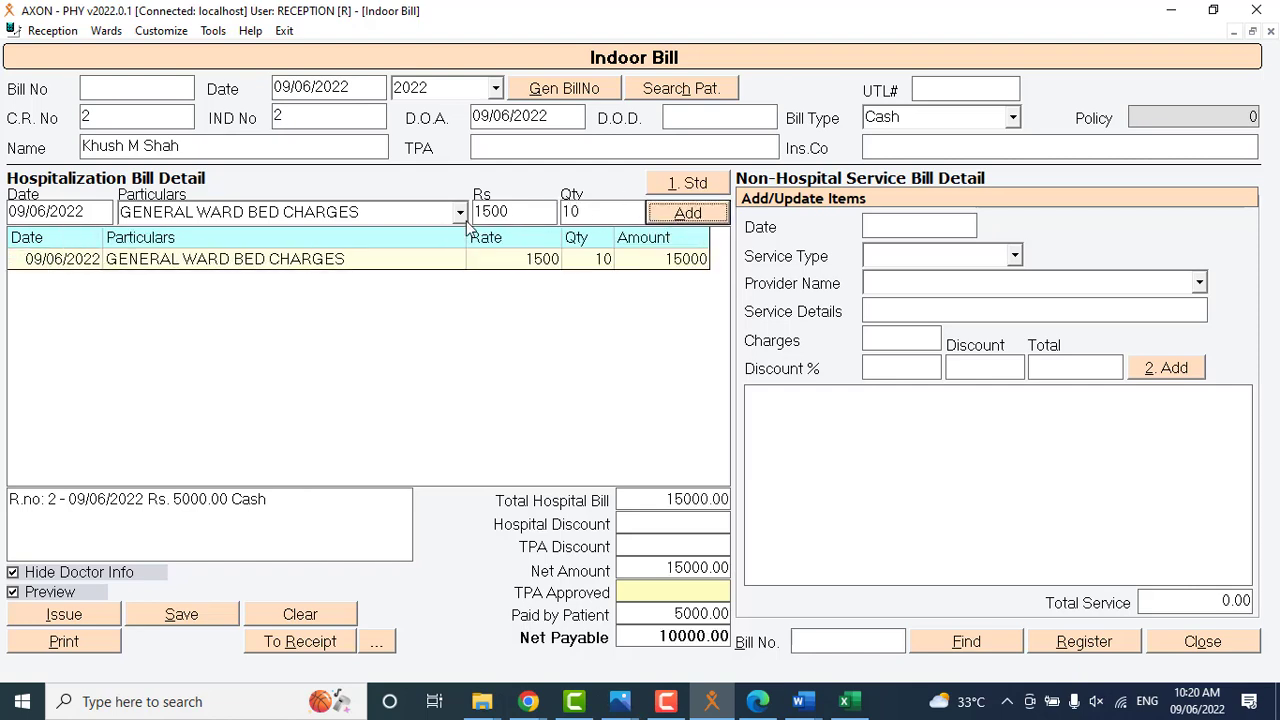
Add CONSULTATION to the hospitalization bill at a rate of 150 with quantity 10.
left_click(461, 212)
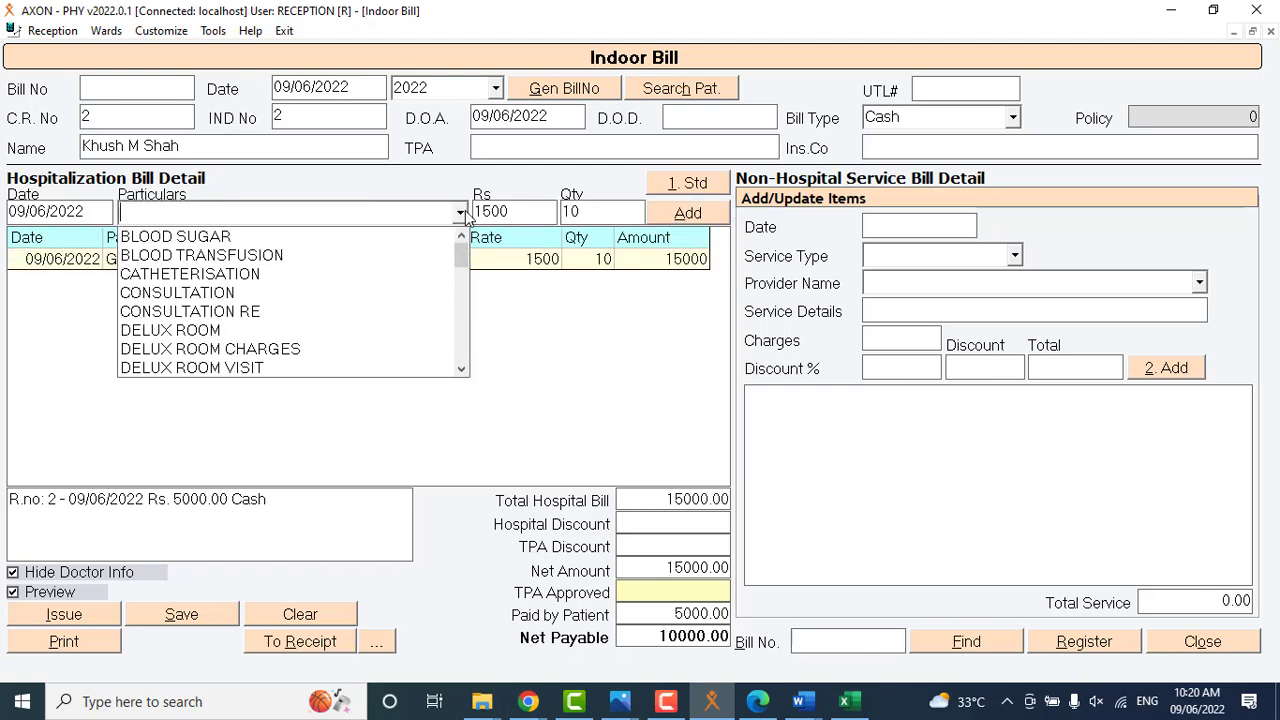
left_click(398, 294)
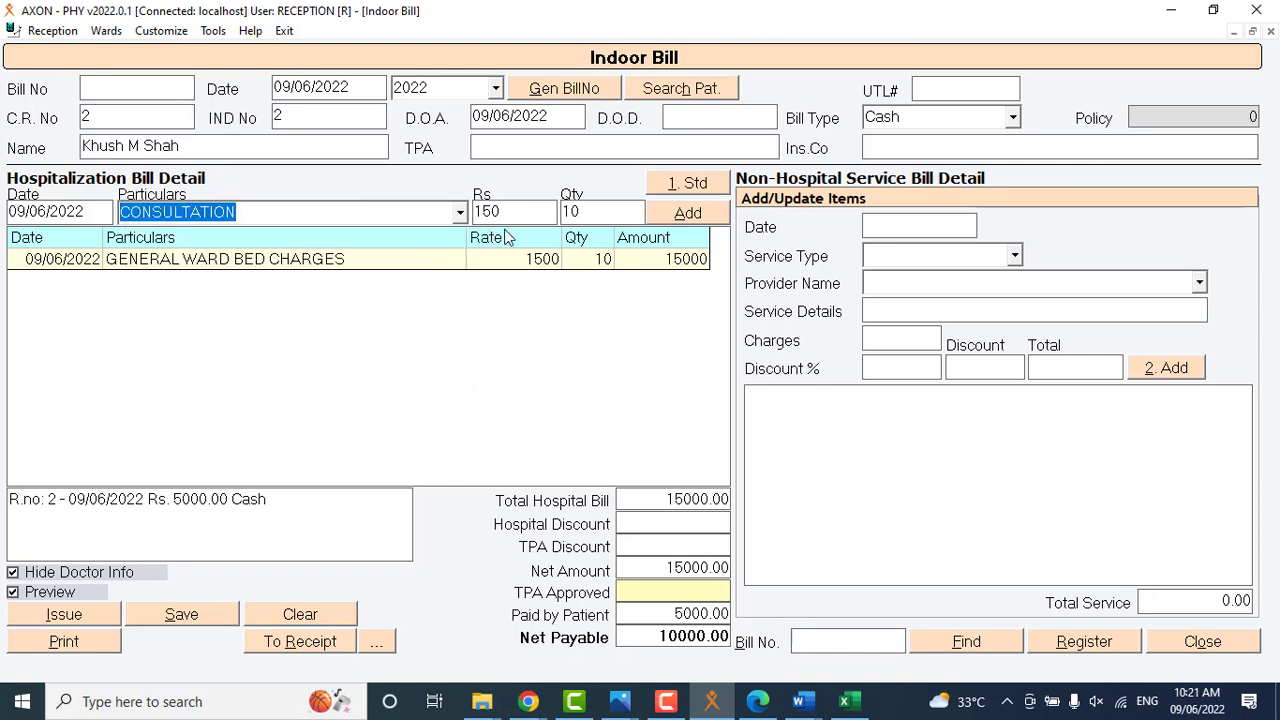
left_click(667, 216)
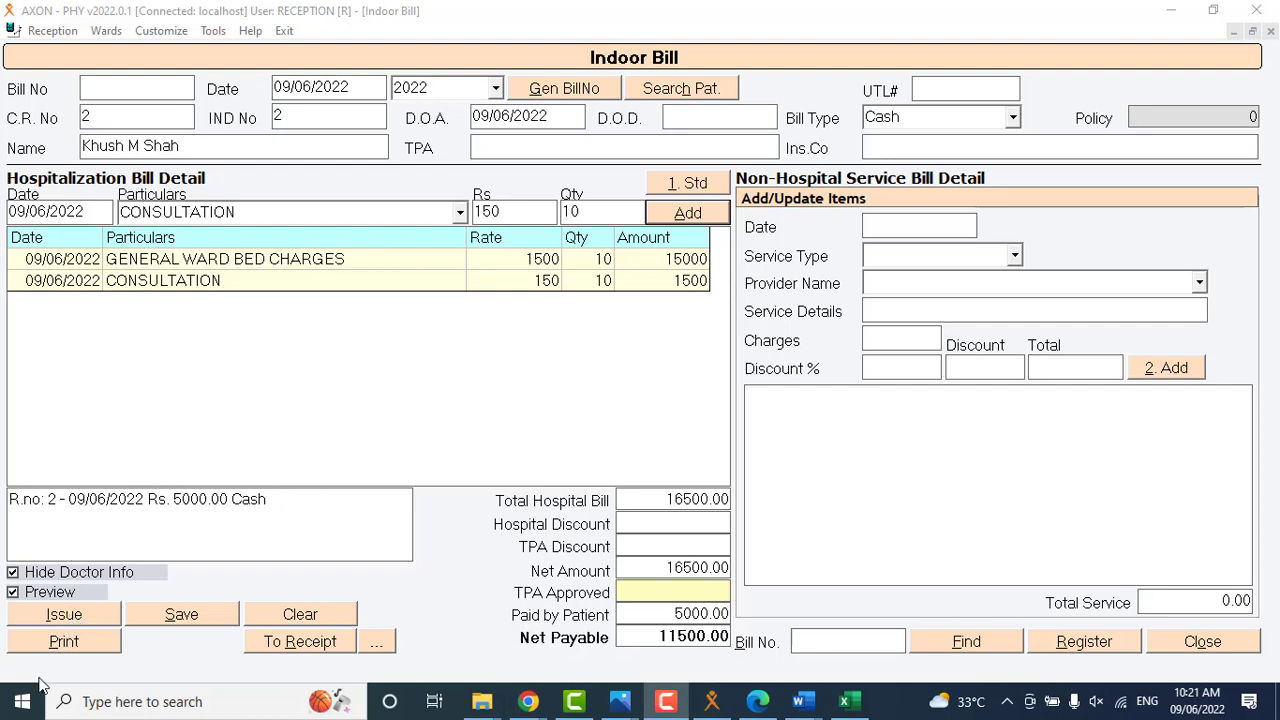
Try to print the indoor bill, and set its discharge date to 09/06/2022.
left_click(76, 645)
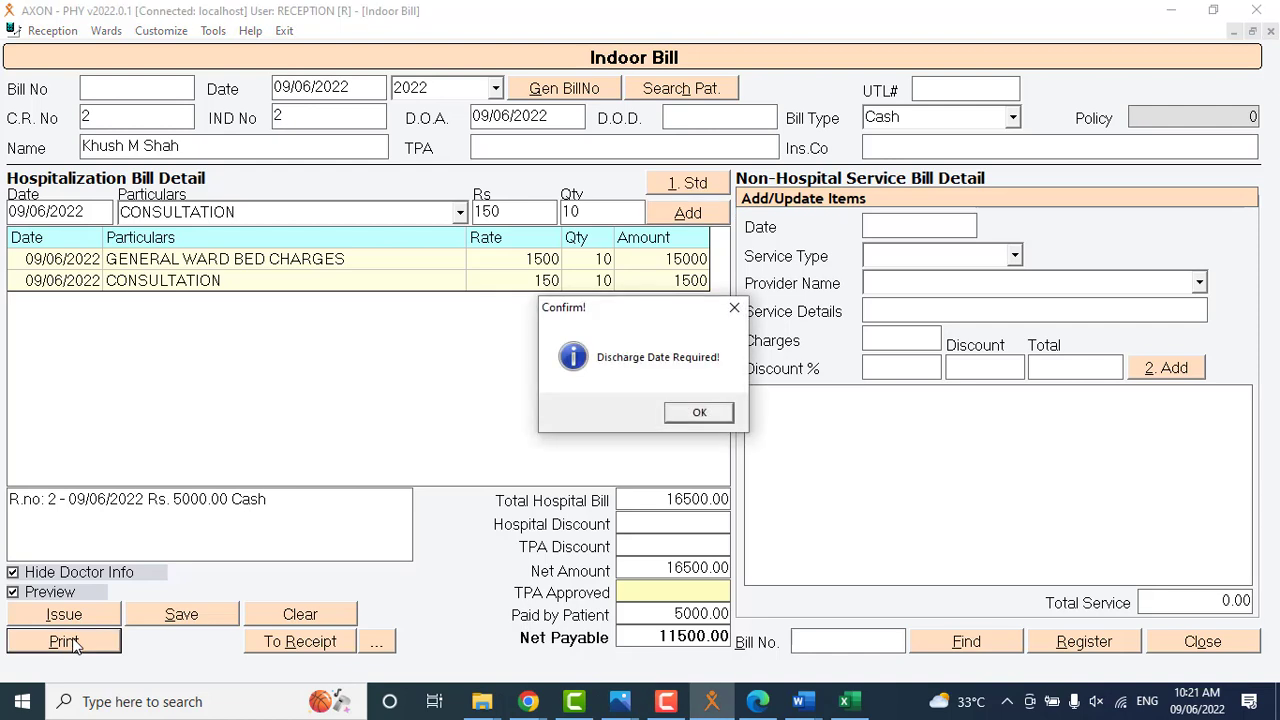
left_click(700, 414)
left_click(706, 118)
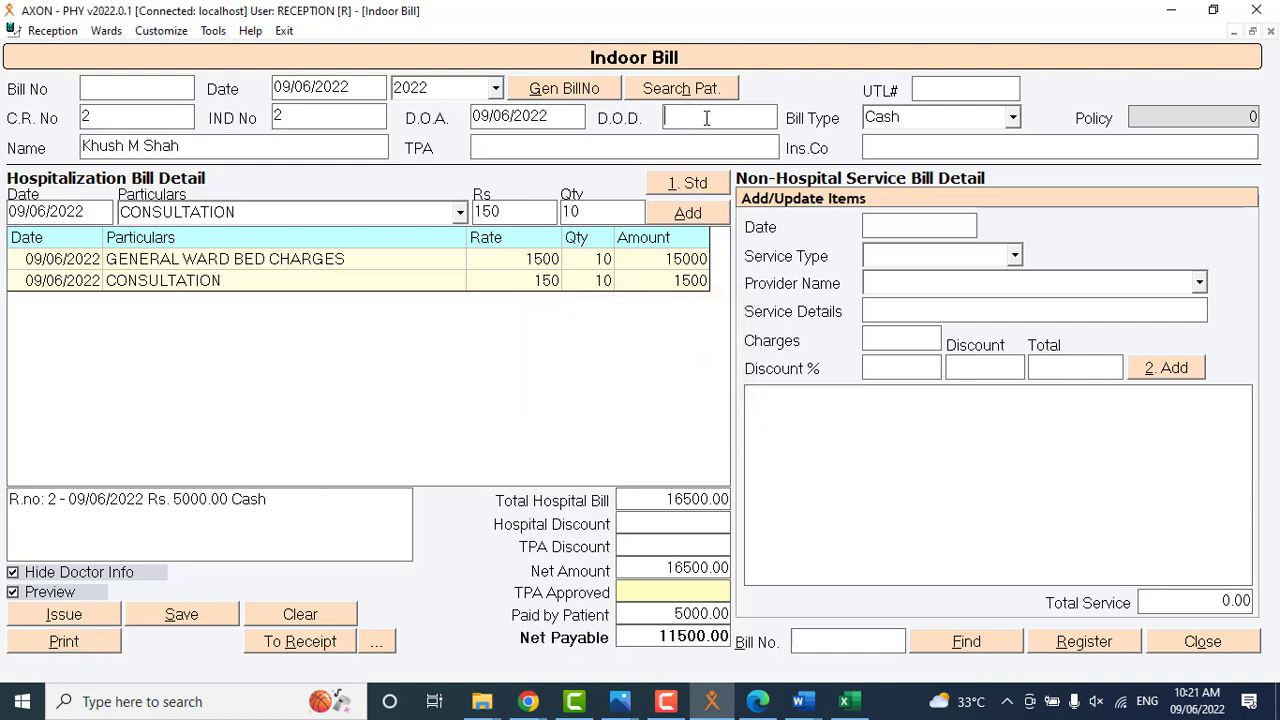
double_click(706, 118)
left_click(806, 214)
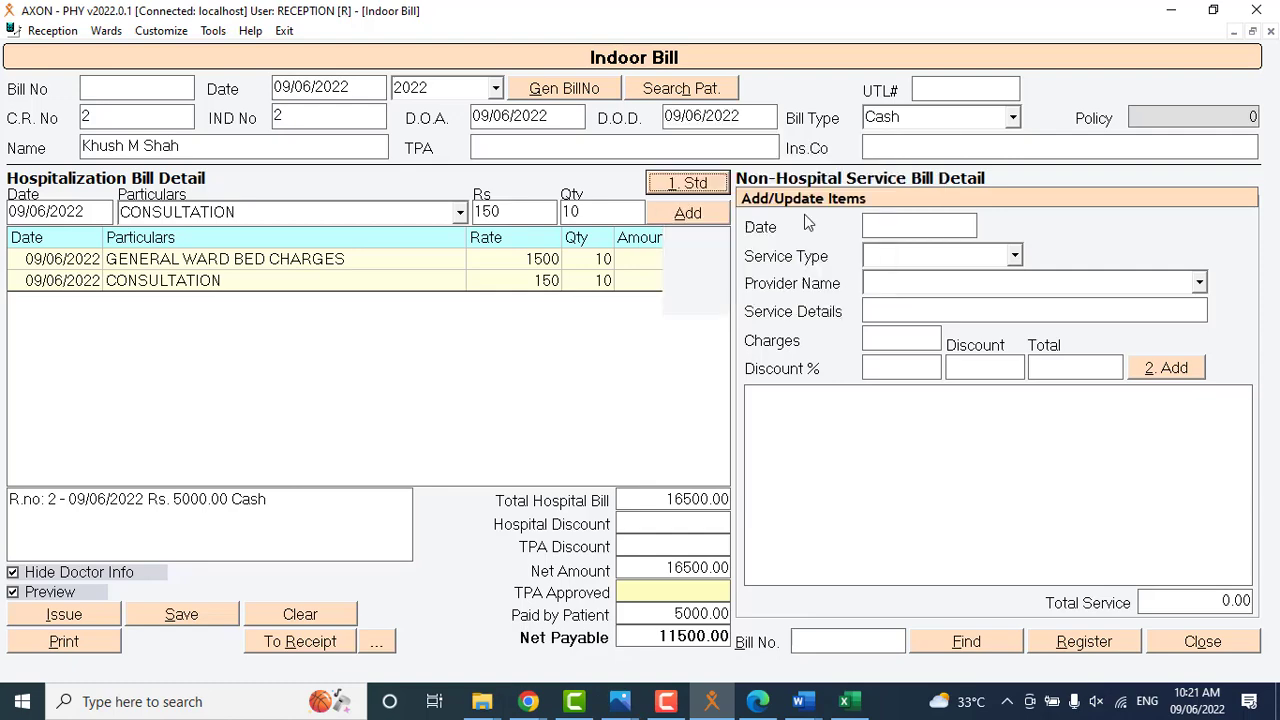
Open the print preview of the indoor bill, review it down to the signature lines and close it.
left_click(70, 645)
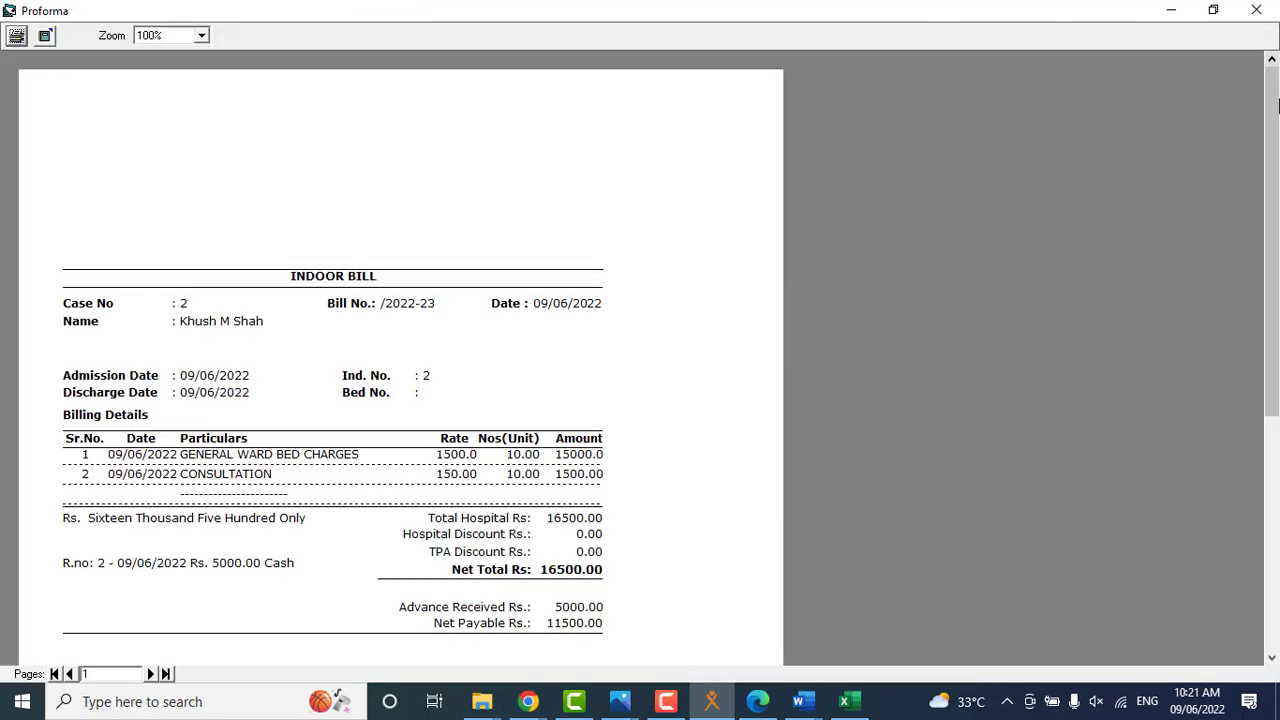
left_click_drag(1276, 106, 1276, 185)
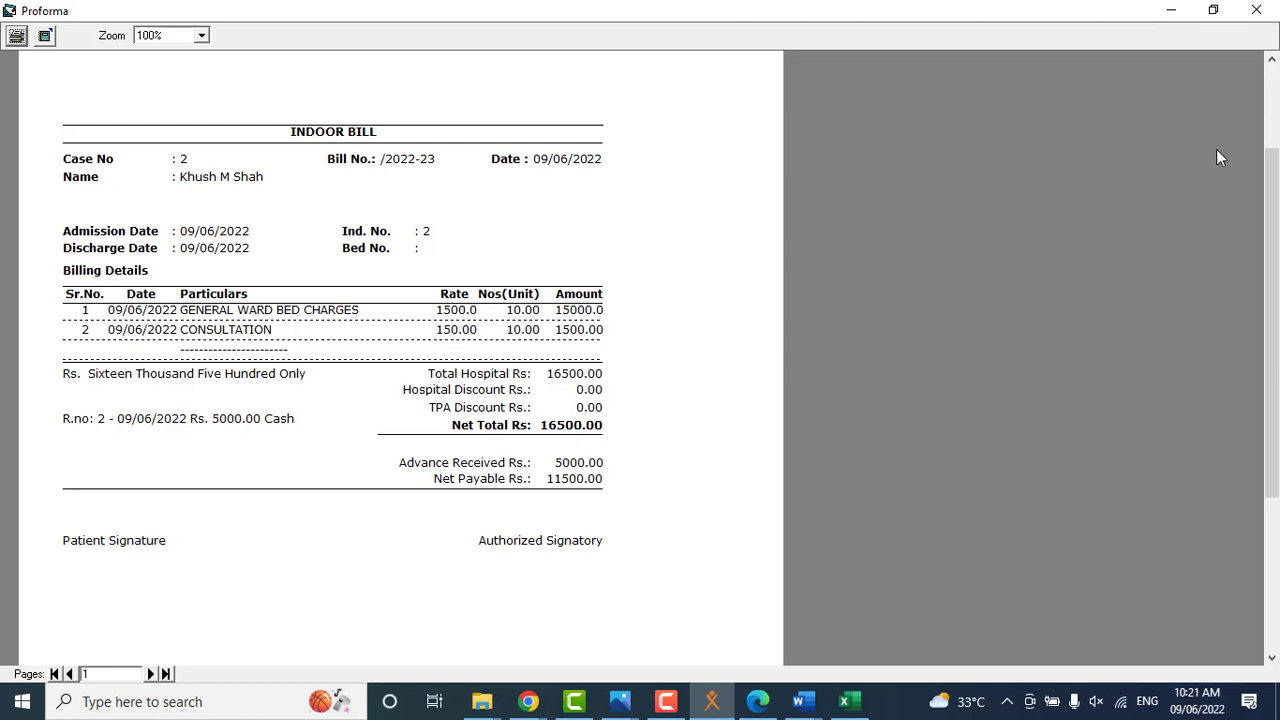
left_click(1256, 10)
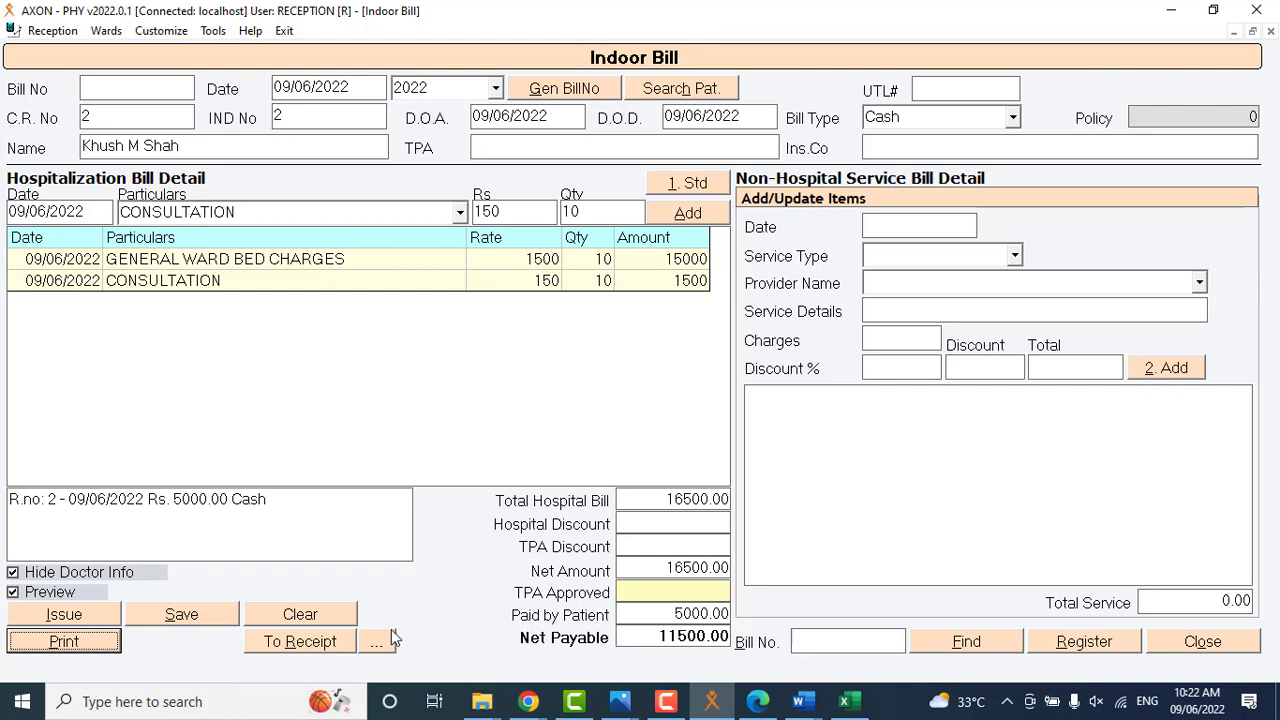
Create a cash payment receipt for 11500 from the indoor bill, save it and close the receipts form.
left_click(300, 641)
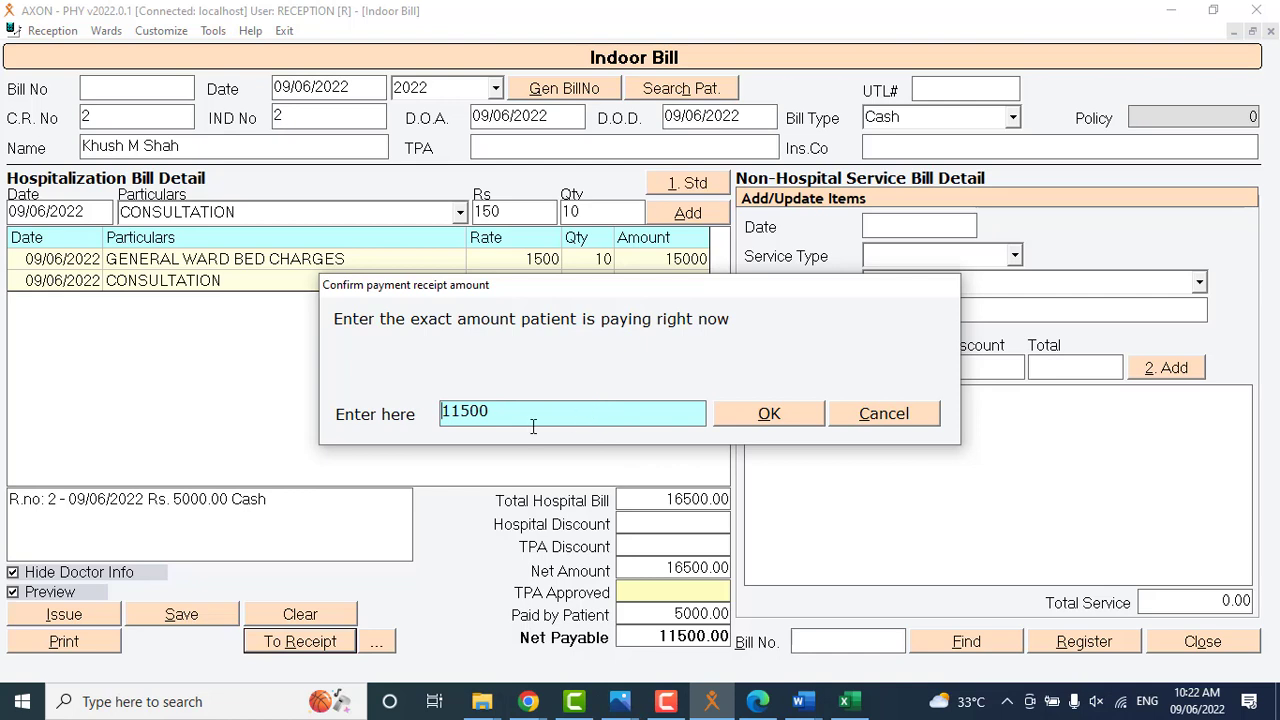
double_click(506, 411)
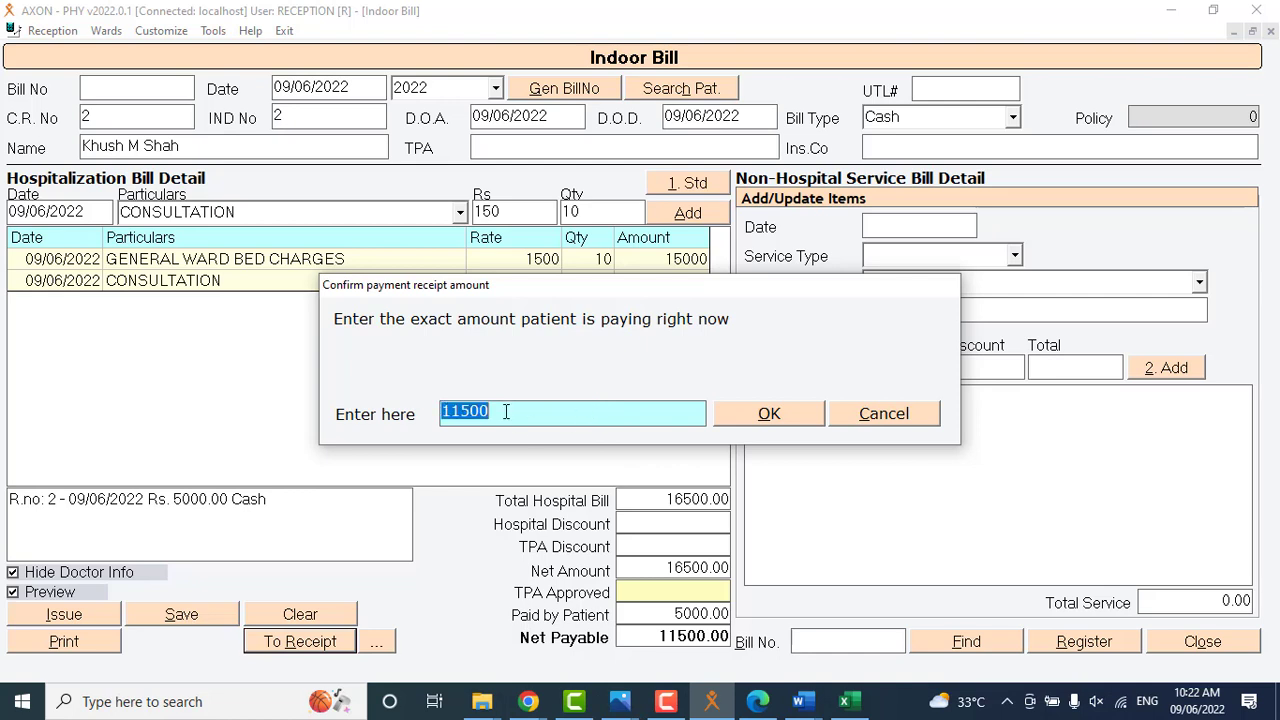
left_click(748, 416)
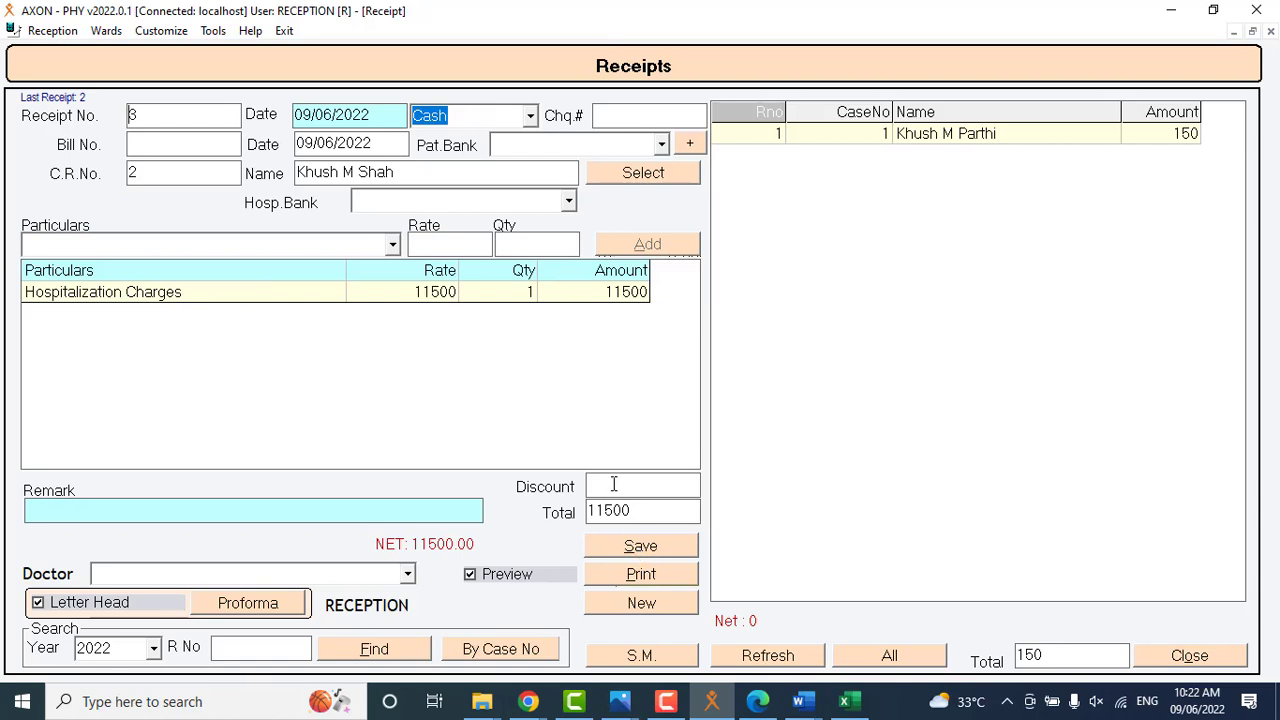
left_click(629, 550)
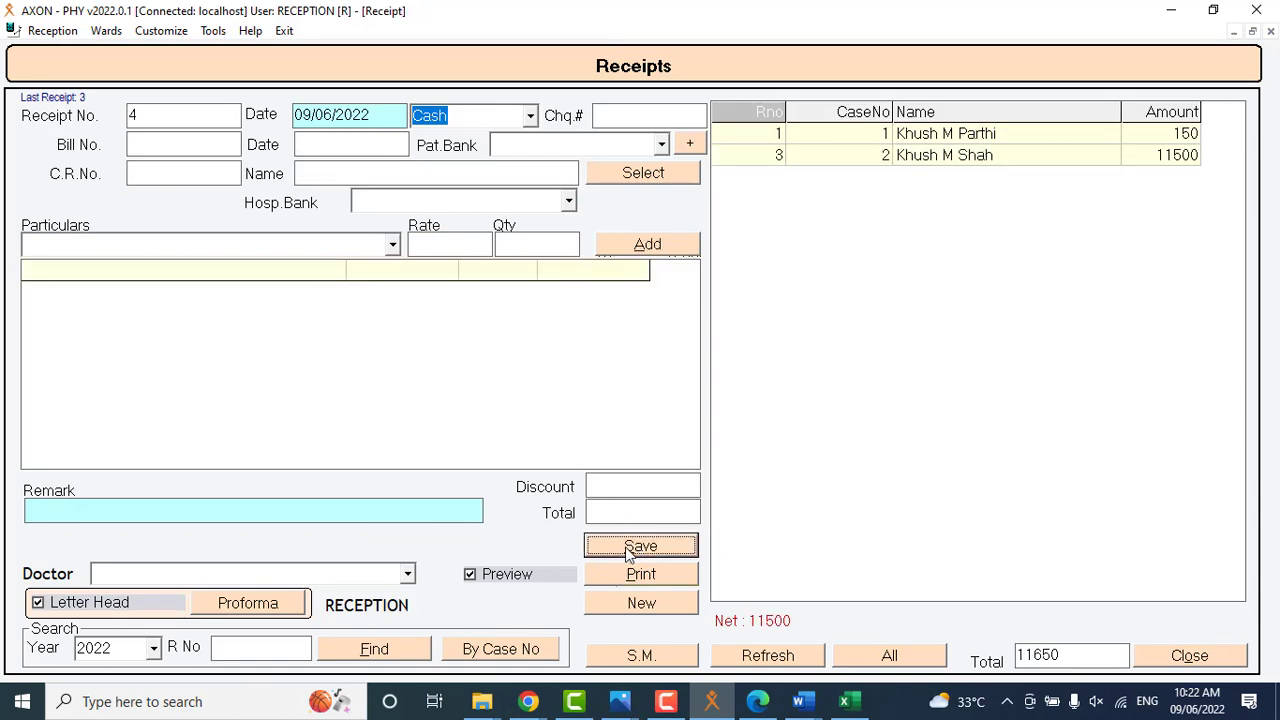
left_click(1237, 668)
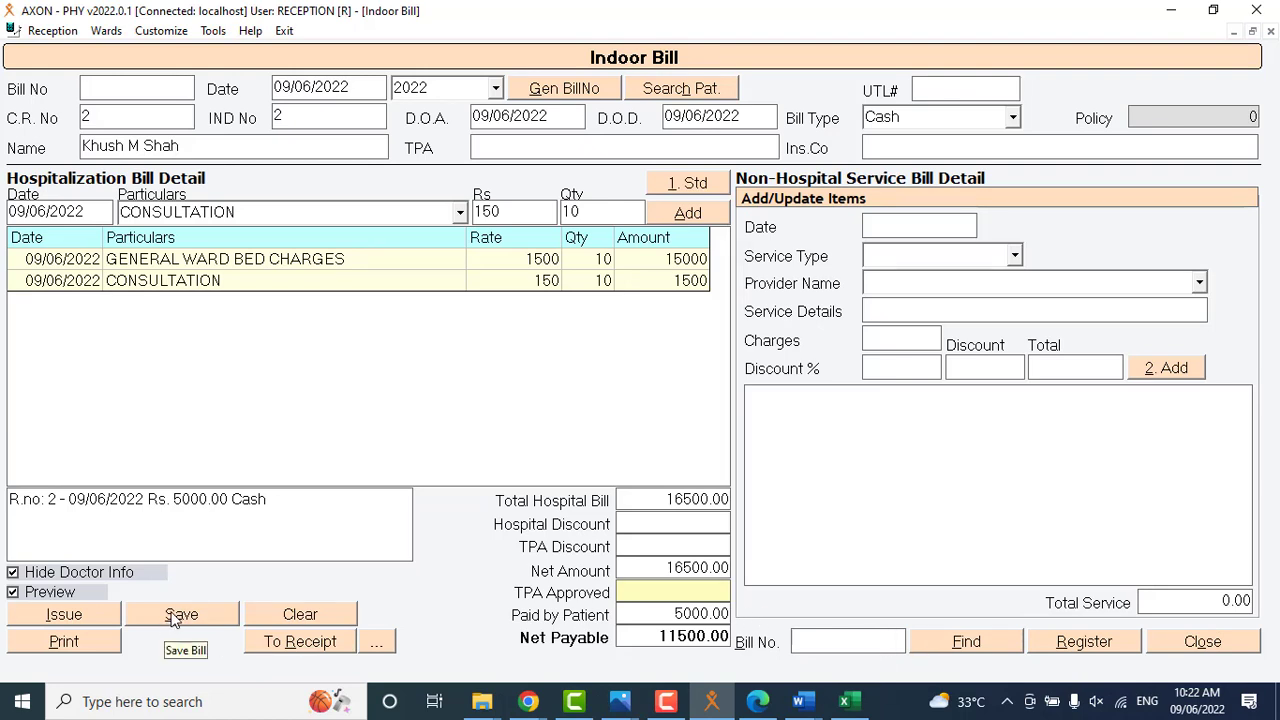
Save and close the indoor bill, and open the second patient's bill again from the indoor patient register.
left_click(175, 618)
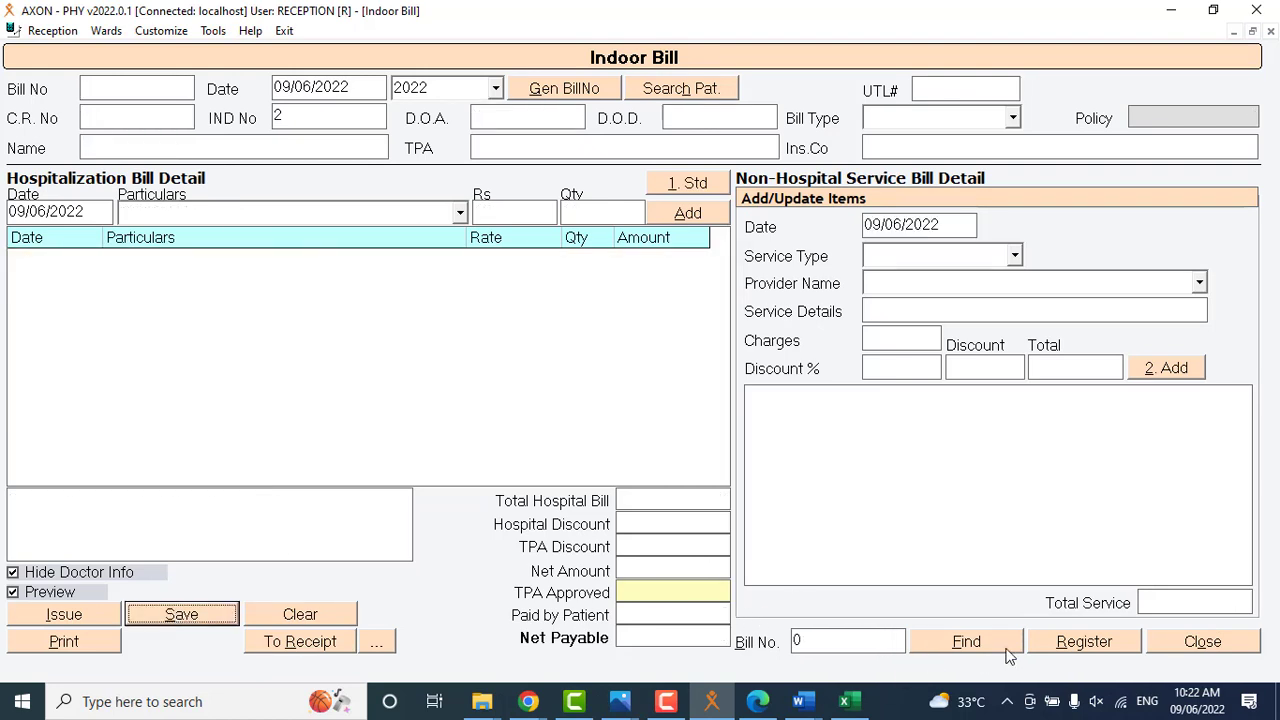
left_click(1160, 645)
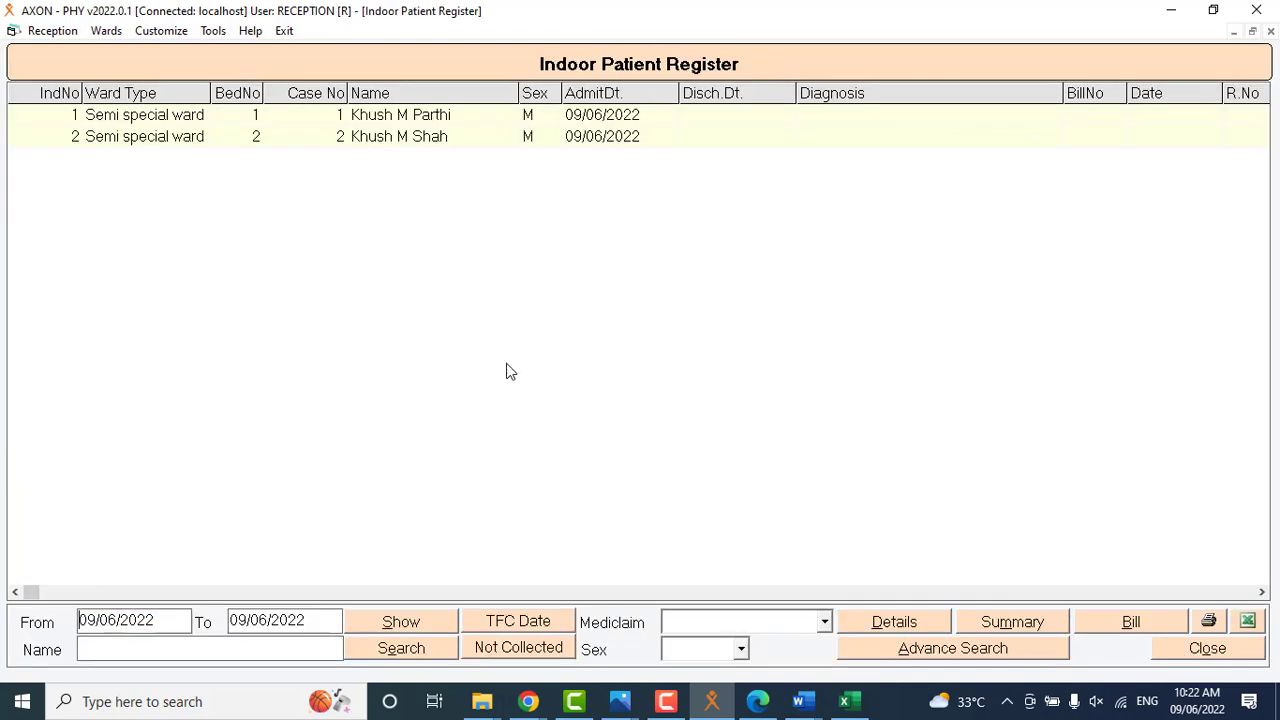
left_click(412, 137)
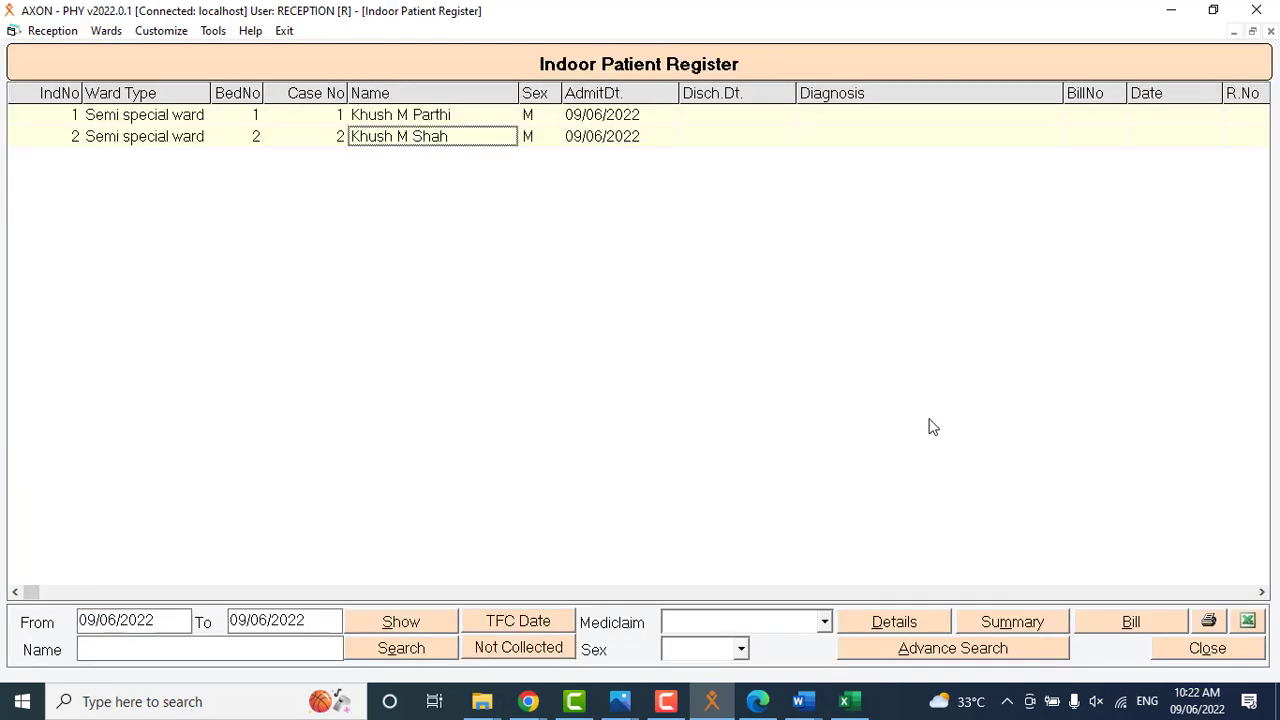
left_click(1128, 624)
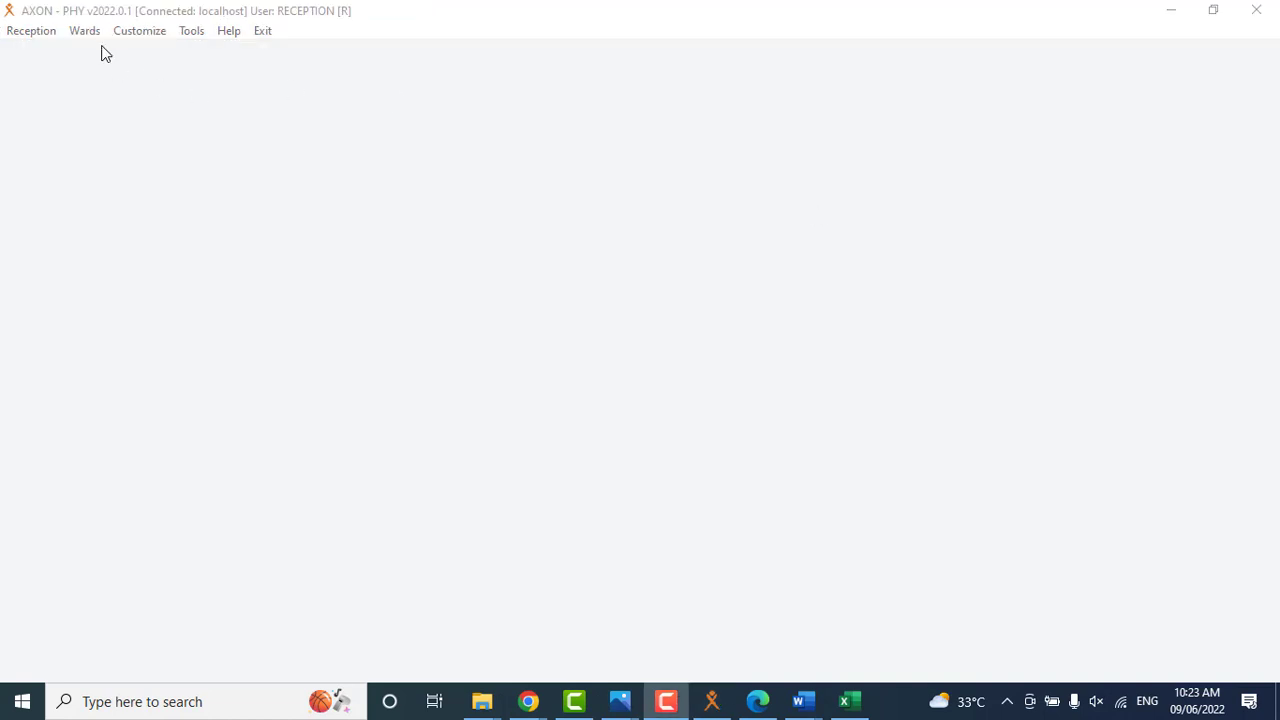
Open the Semi special ward, and list the indoor patient register's records matching the patient's first name.
left_click(94, 30)
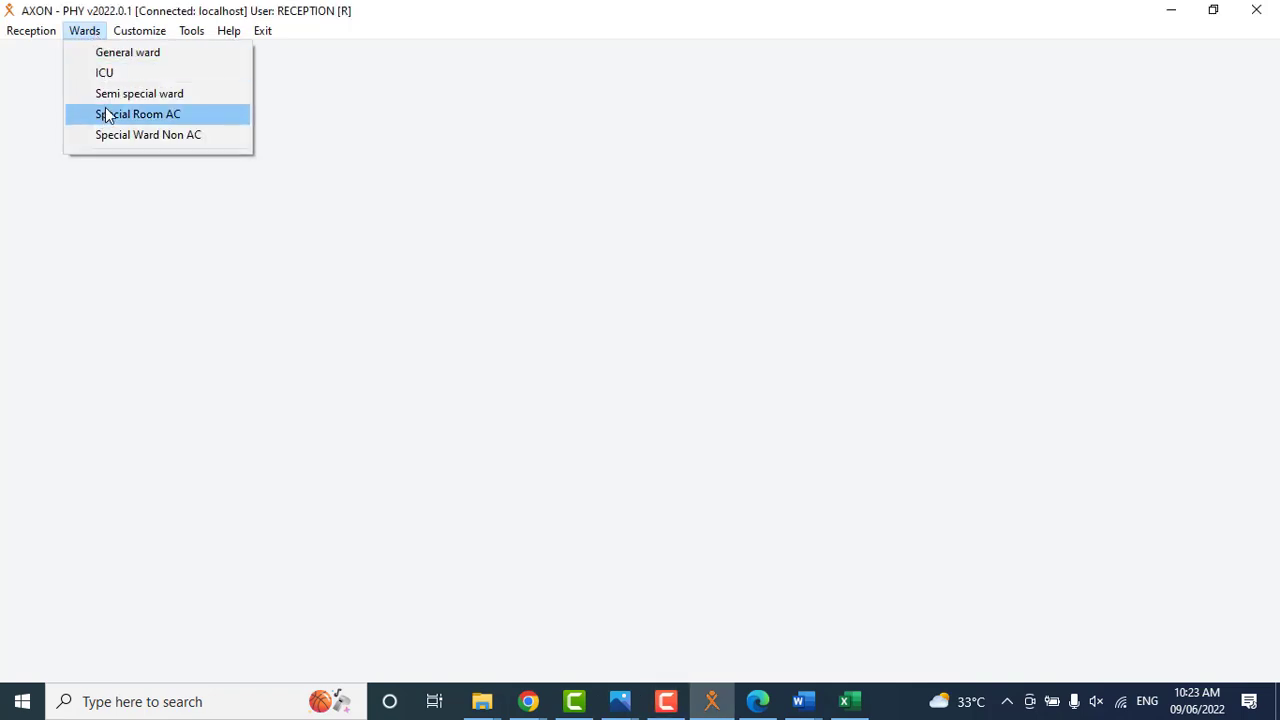
left_click(114, 94)
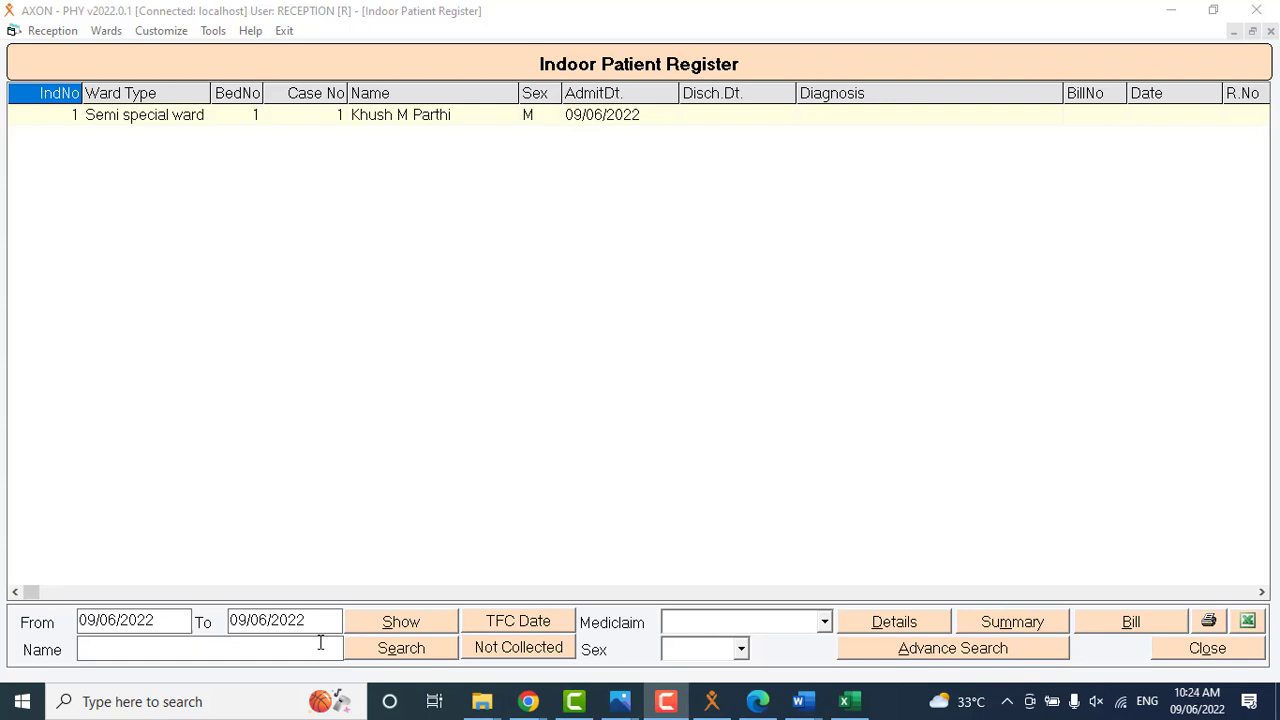
left_click(274, 647)
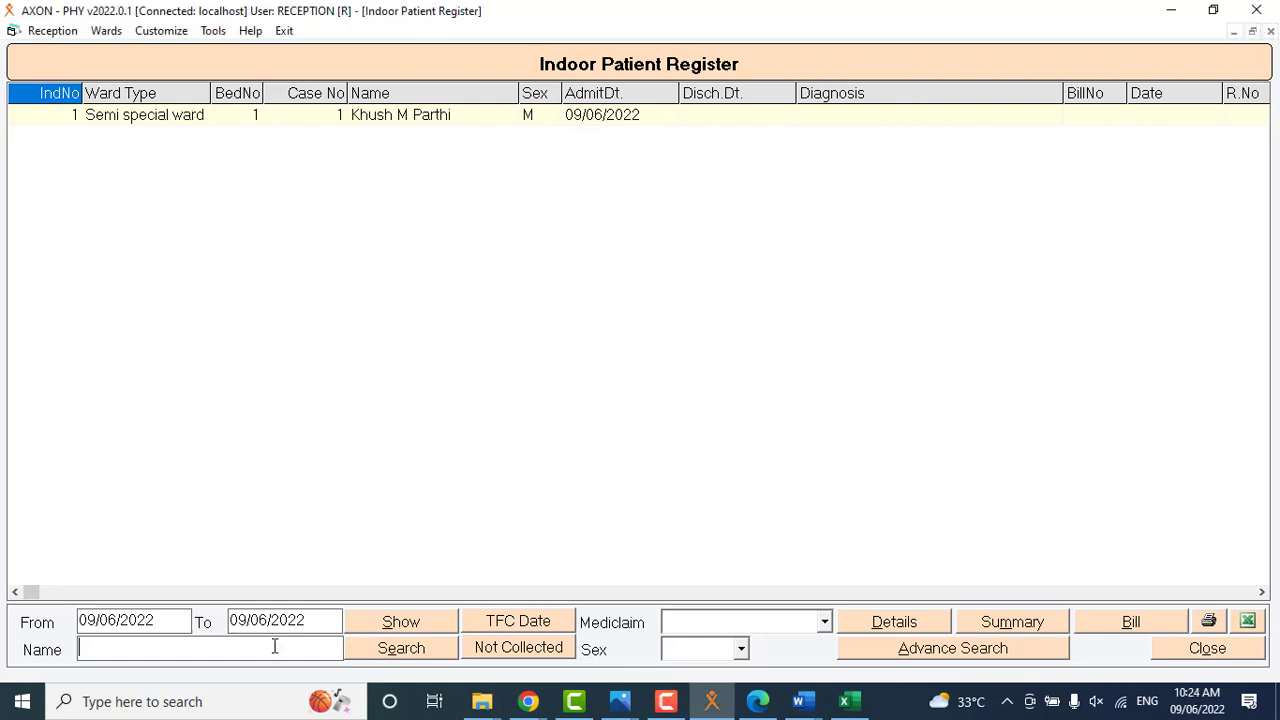
type("khush")
left_click(386, 621)
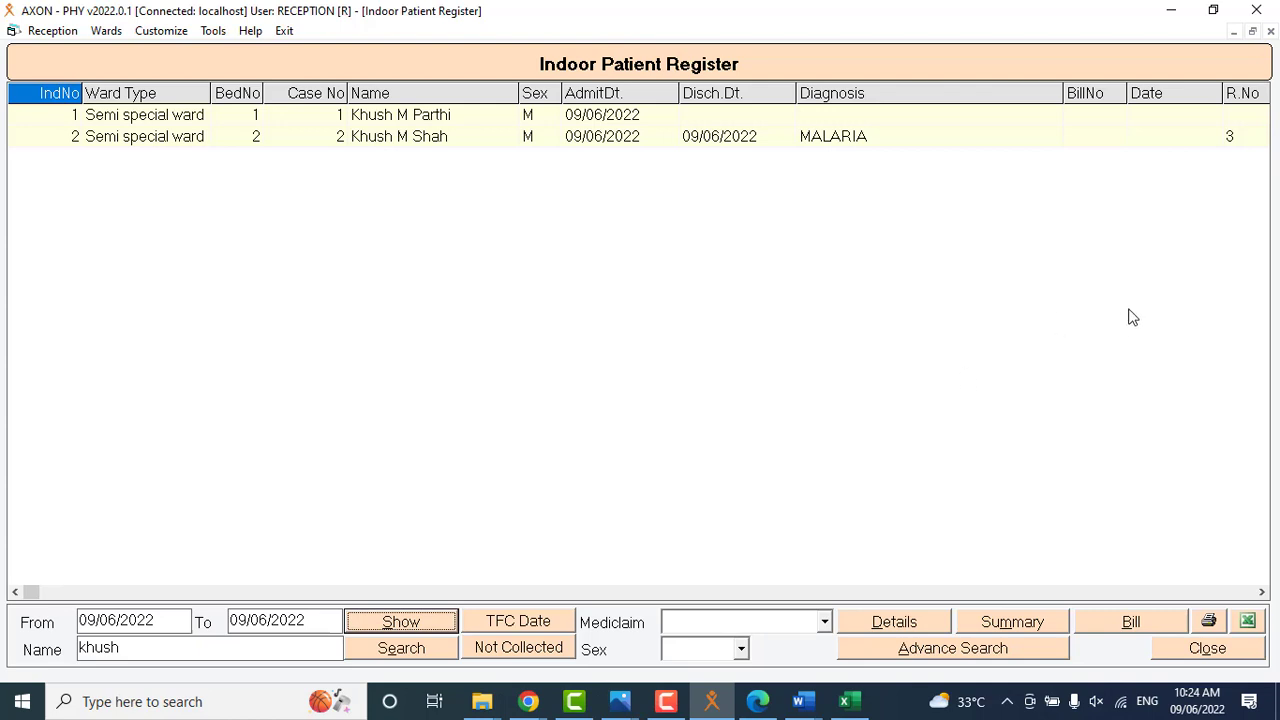
left_click(1087, 353)
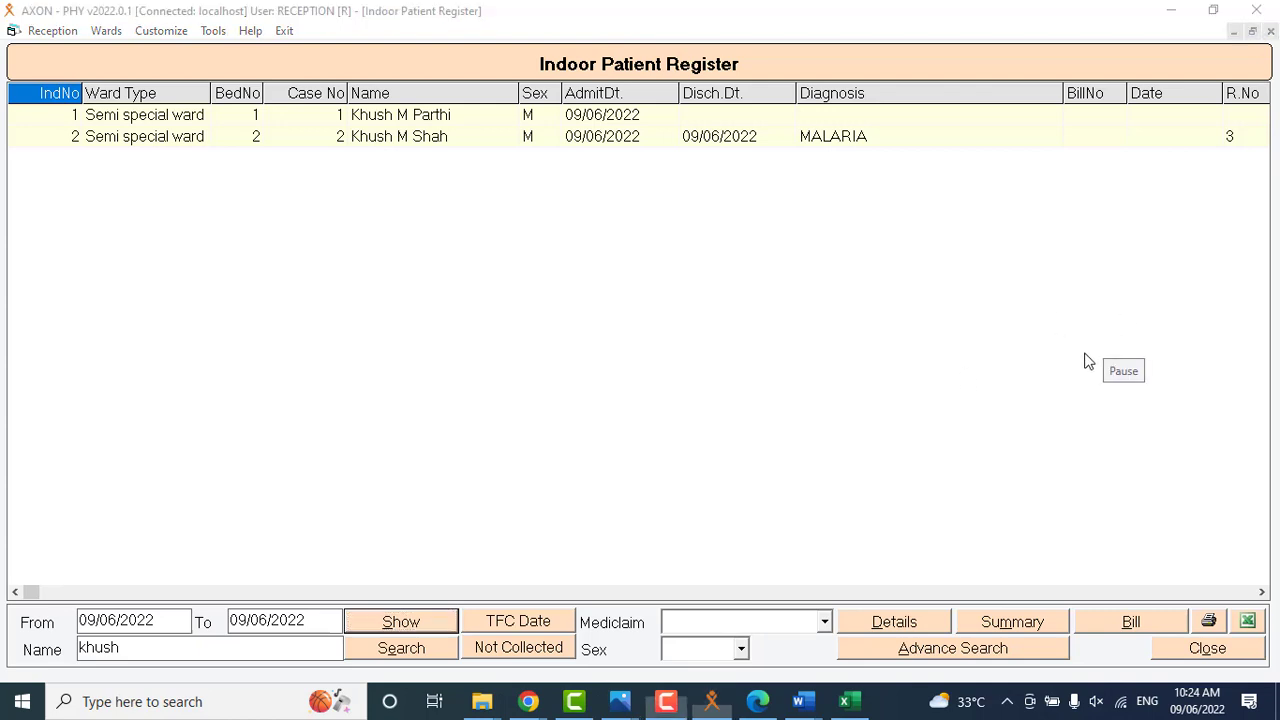